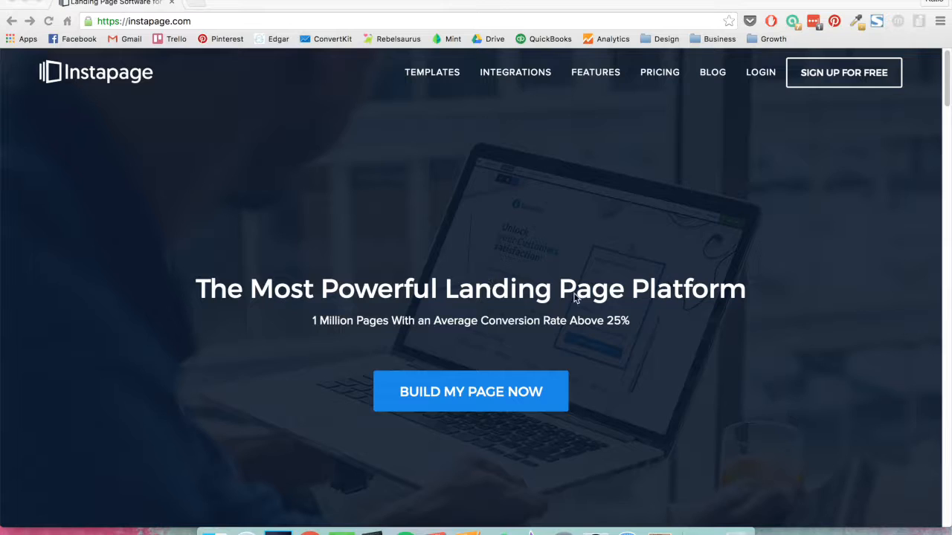
Step: Open the Encouragement for Entrepreneurs ebook PDF, look over its cover and table of contents, and close it
click(708, 530)
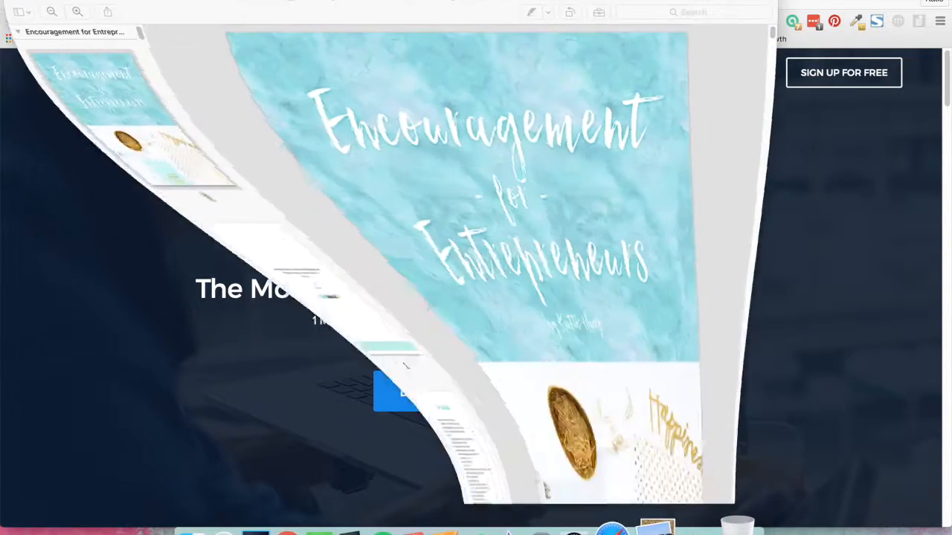
scroll(718, 280, down, 5)
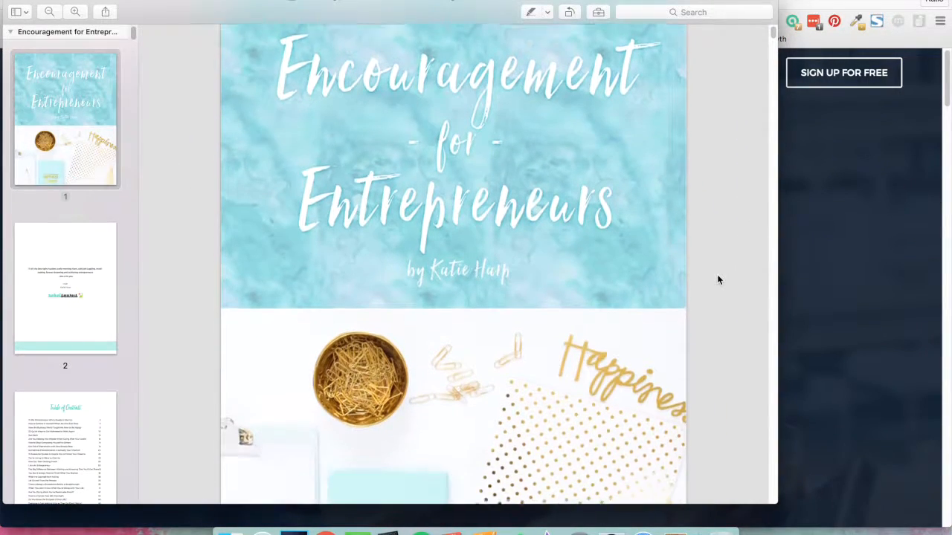
scroll(719, 280, up, 5)
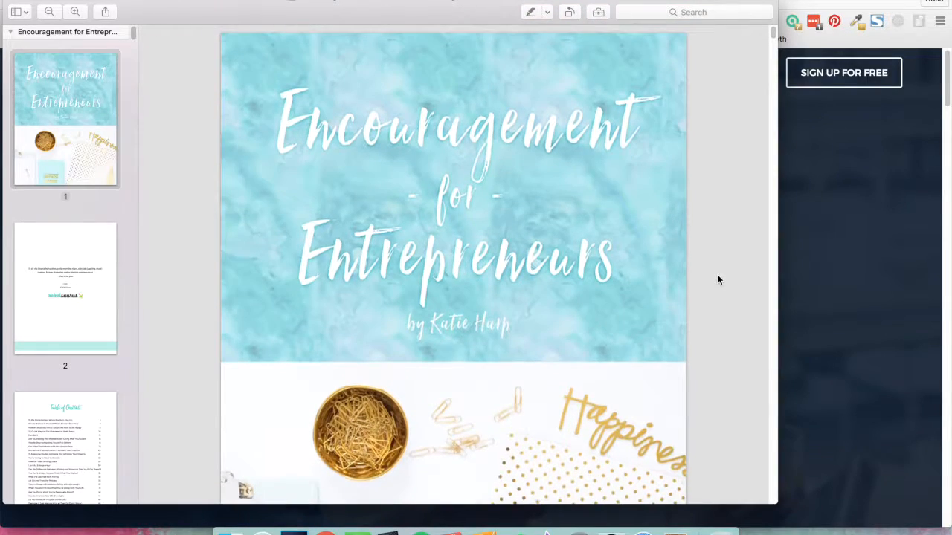
scroll(718, 280, down, 10)
scroll(718, 280, down, 10)
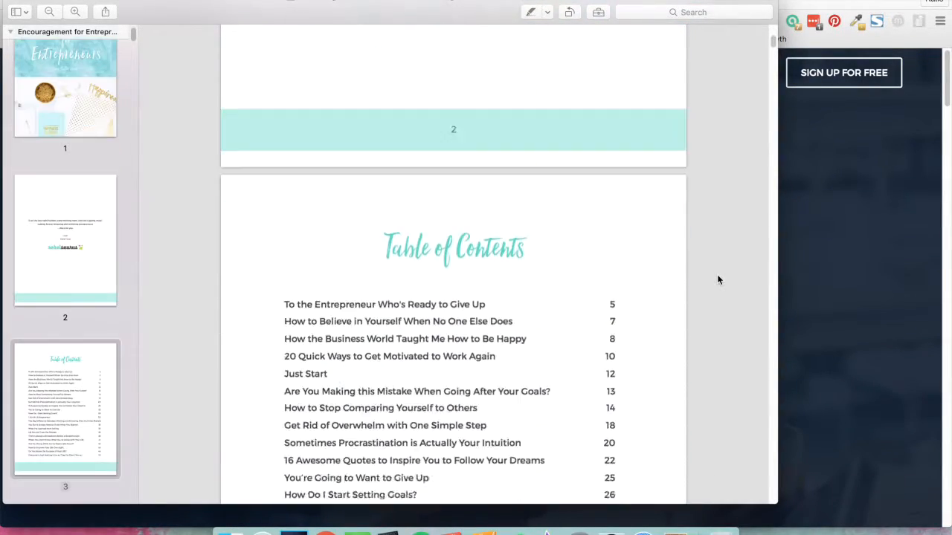
scroll(718, 279, up, 10)
scroll(718, 280, up, 10)
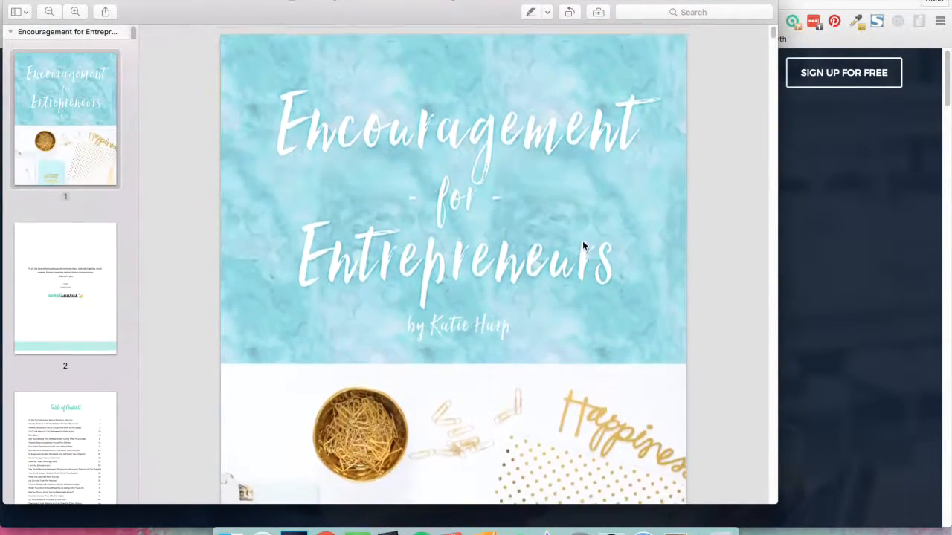
click(26, 3)
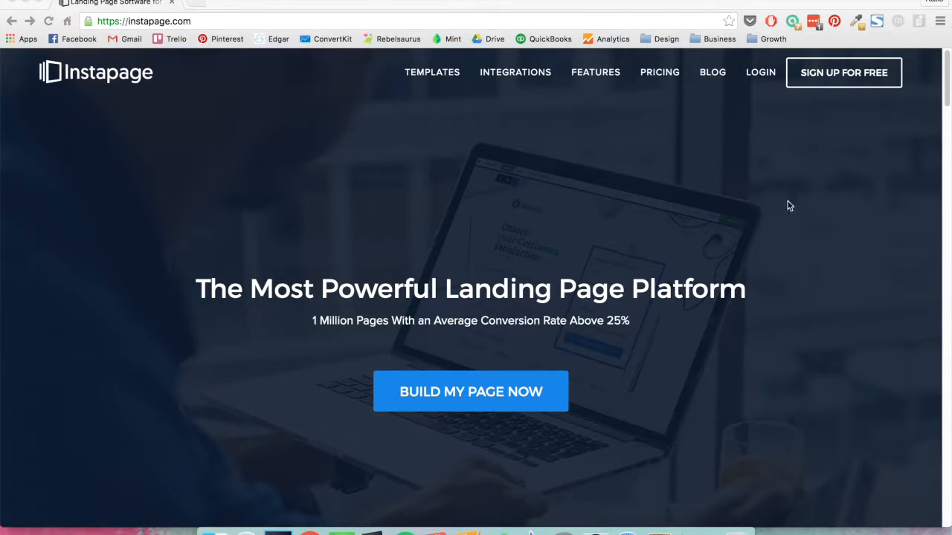
Step: Log in to the Instapage account with the saved e-mail and password
click(765, 73)
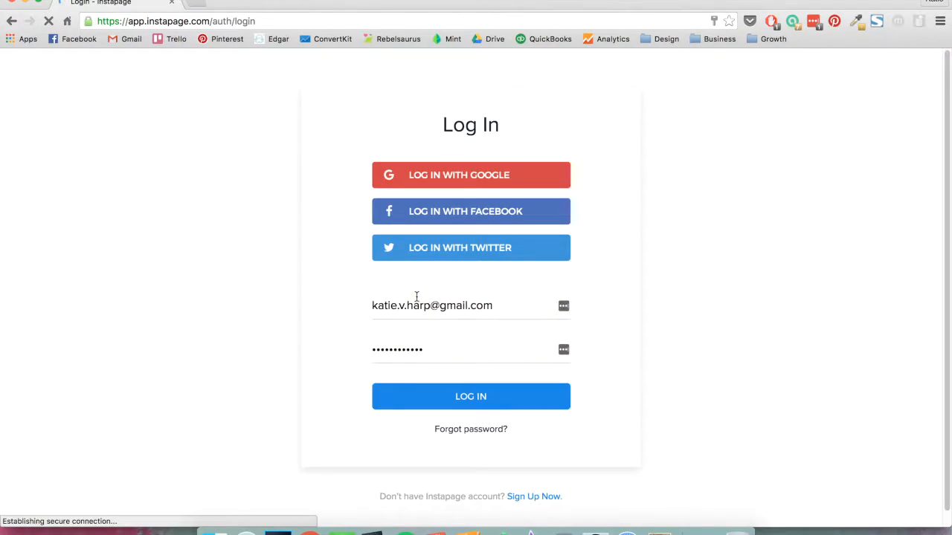
click(485, 395)
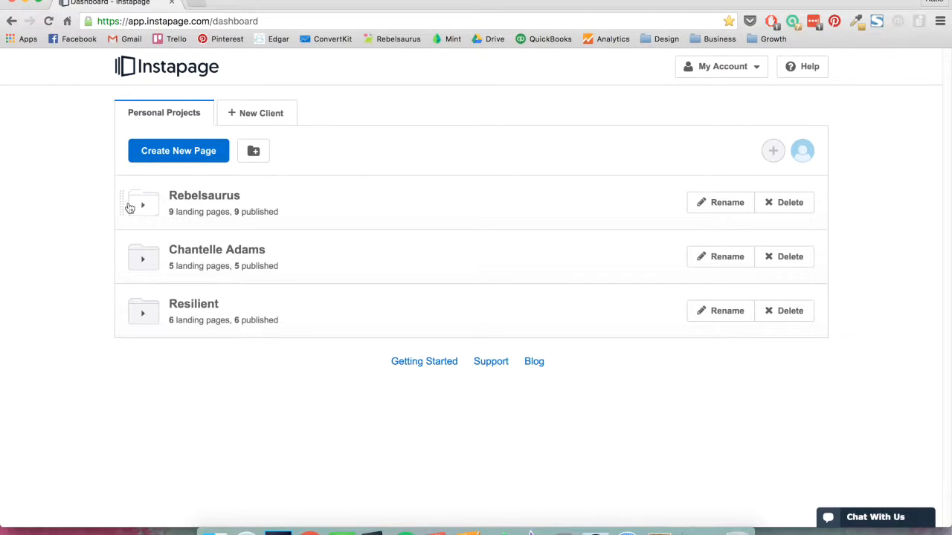
Step: Expand the Rebelsaurus folder and look through its list of landing pages
click(182, 204)
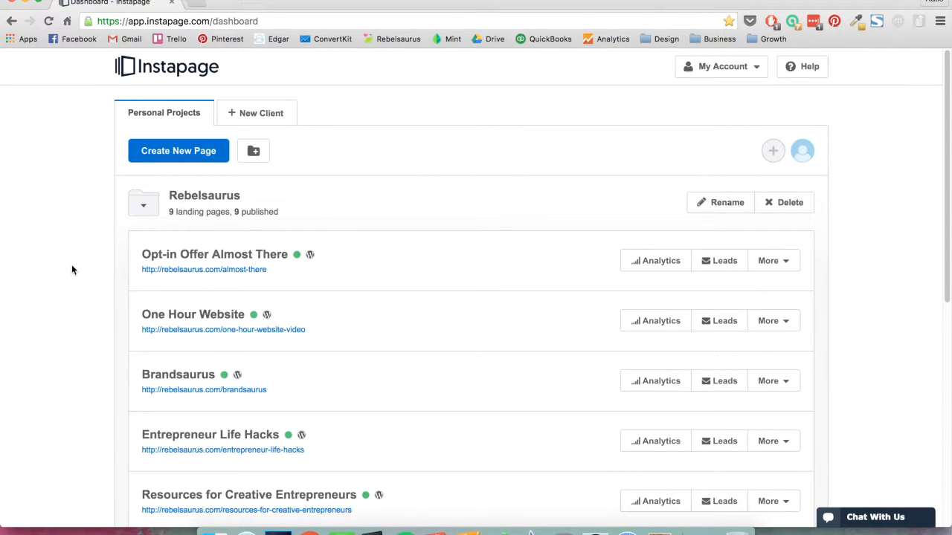
scroll(71, 265, down, 5)
scroll(72, 270, down, 5)
scroll(72, 270, up, 5)
scroll(72, 270, up, 3)
scroll(72, 270, down, 5)
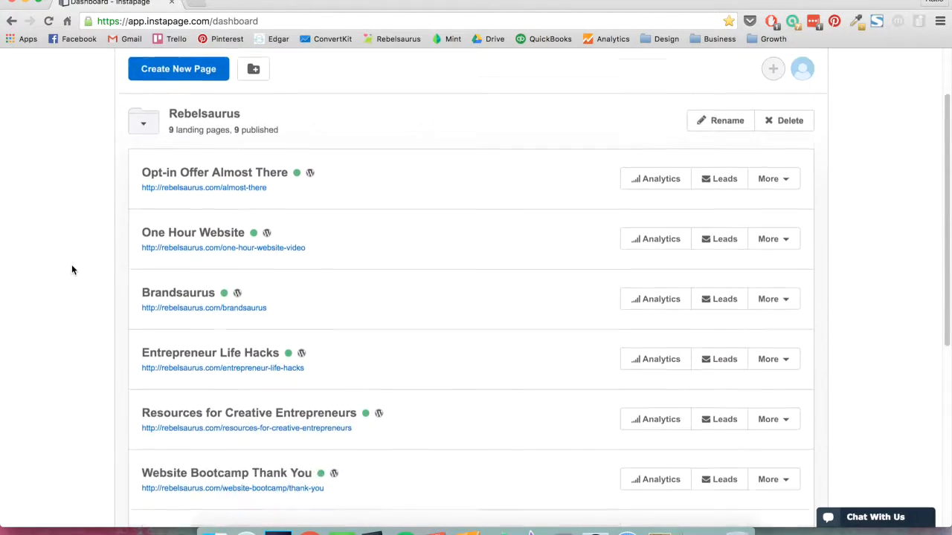
scroll(72, 270, up, 5)
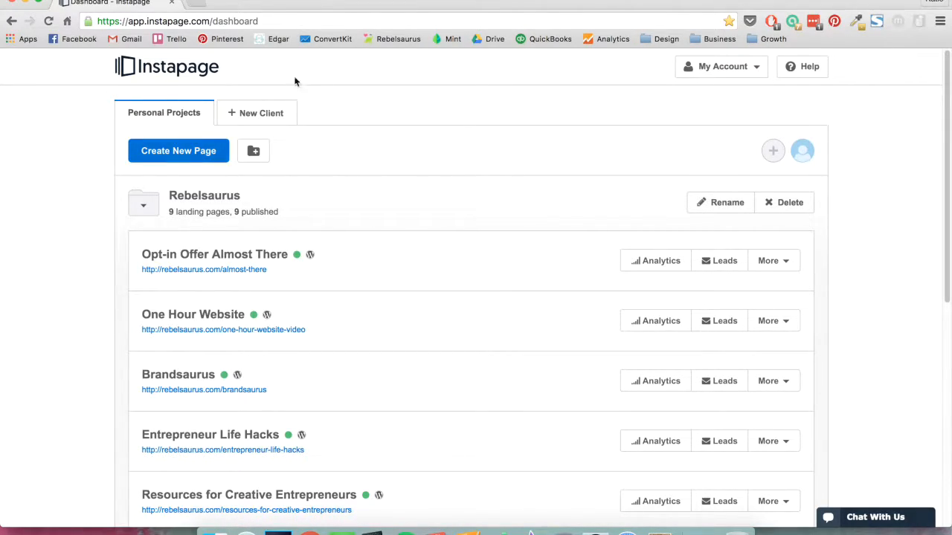
Step: Start creating a new page and open the landing page template gallery
click(193, 159)
click(476, 282)
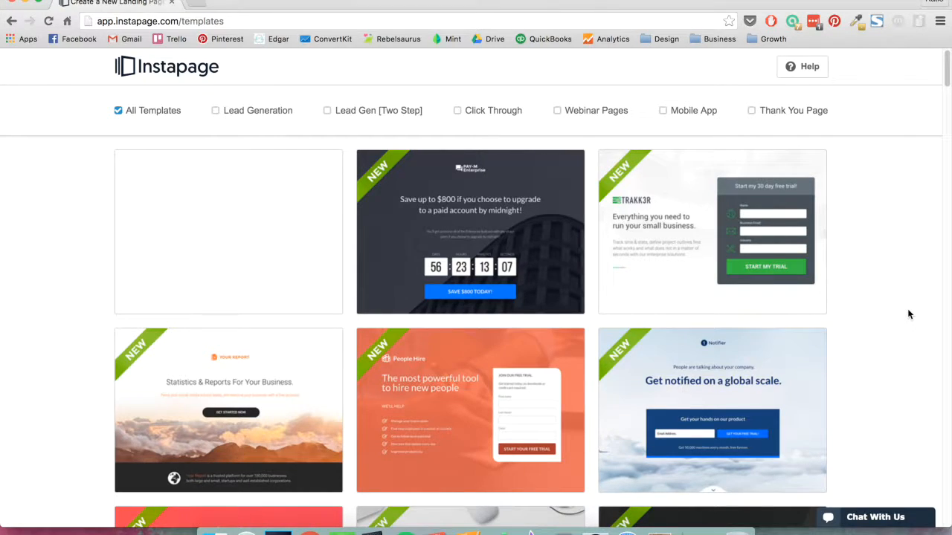
Step: Browse the full template gallery to examine the available landing page designs, including the ebook and thank-you layouts
scroll(908, 314, down, 2)
scroll(908, 315, up, 2)
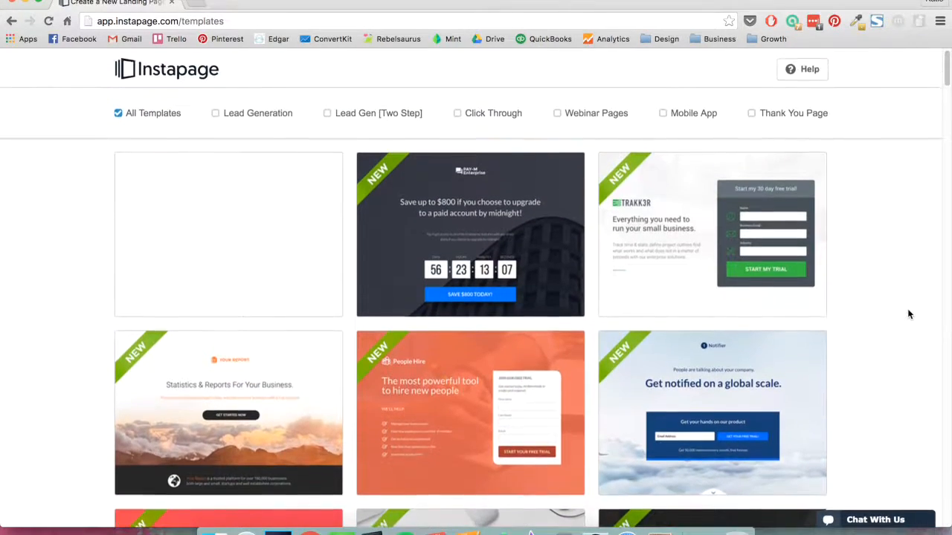
scroll(909, 314, down, 2)
scroll(909, 314, up, 2)
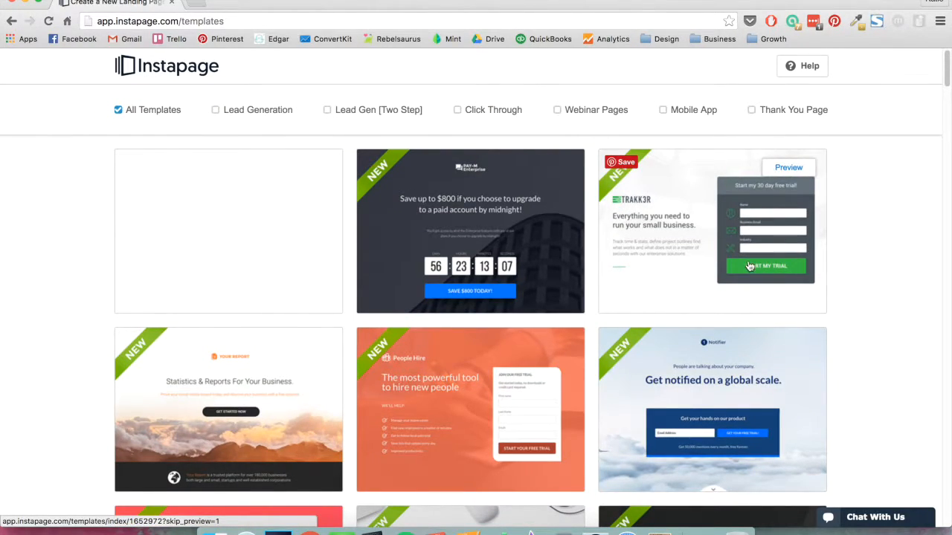
scroll(748, 263, down, 4)
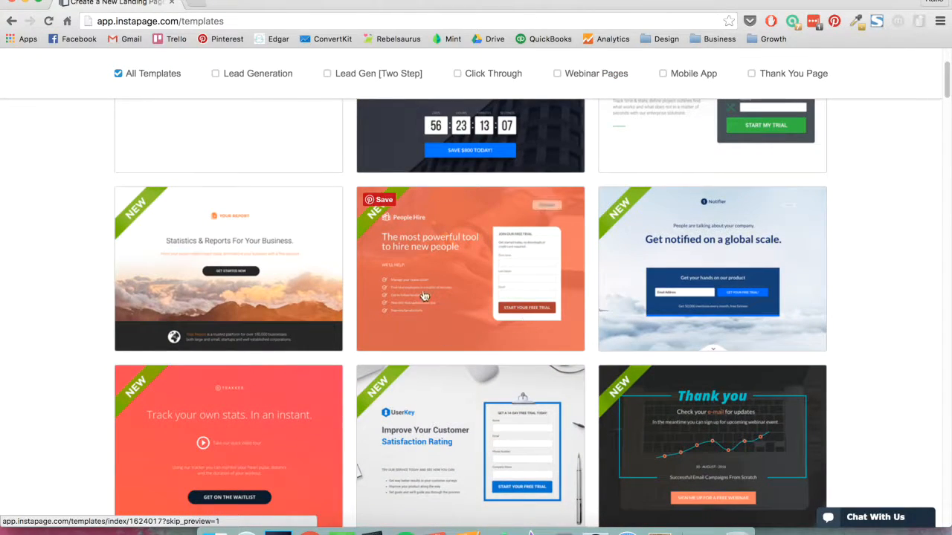
scroll(452, 344, down, 5)
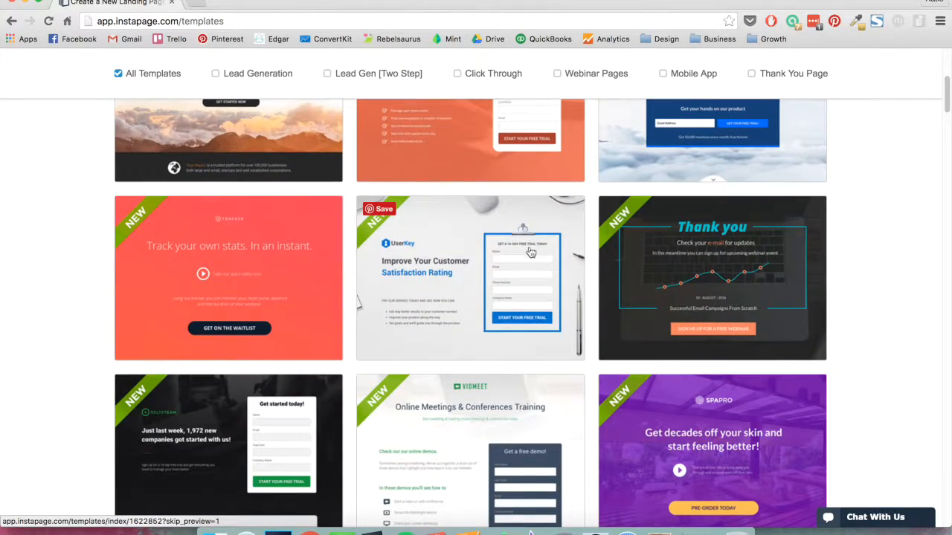
scroll(460, 340, down, 7)
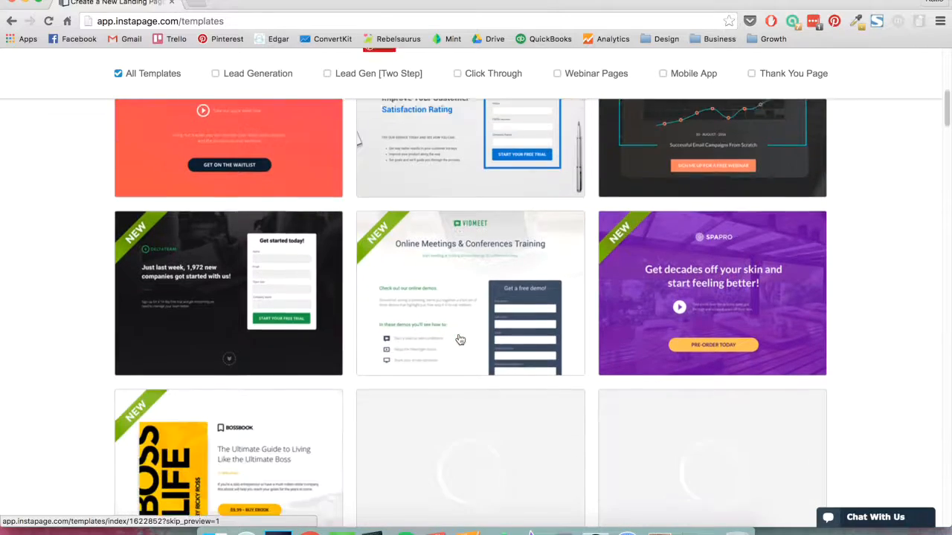
scroll(460, 339, down, 5)
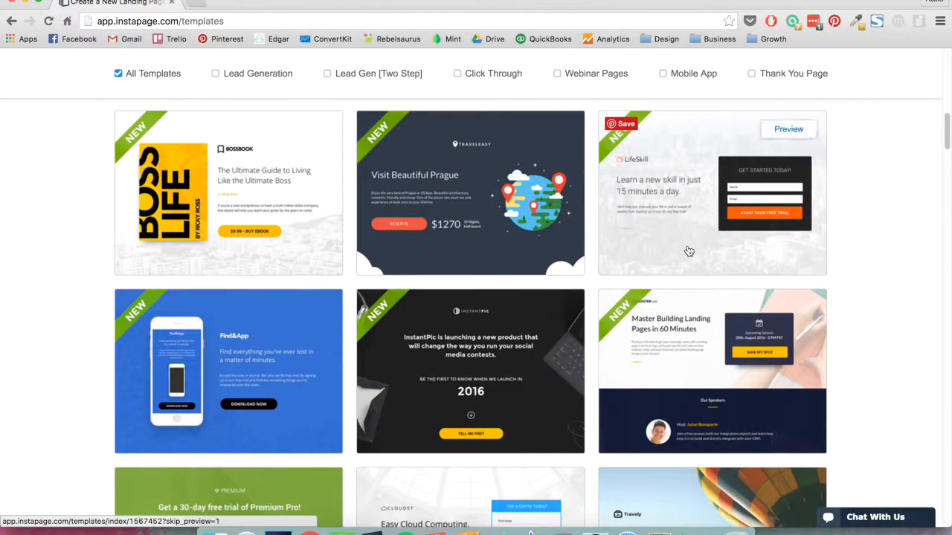
scroll(545, 337, down, 3)
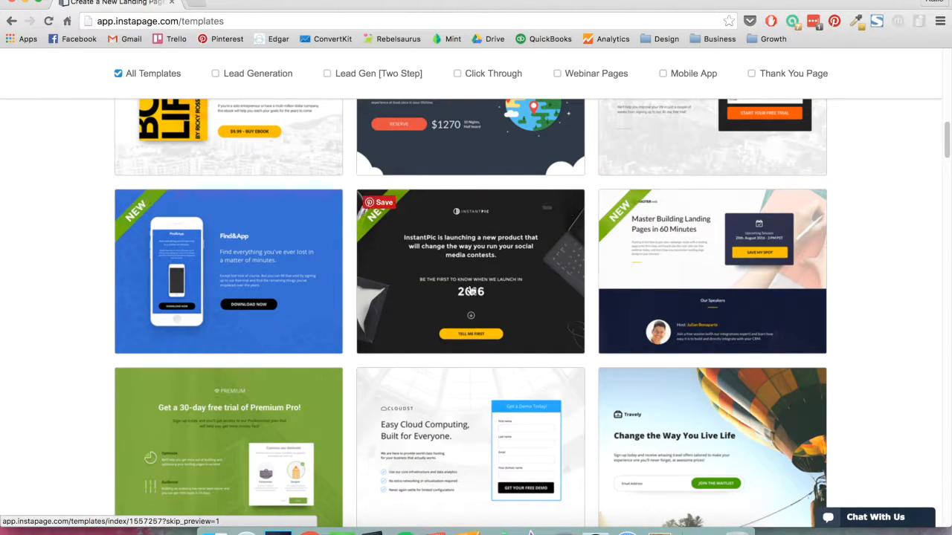
scroll(695, 283, down, 7)
scroll(695, 280, up, 1)
scroll(637, 258, down, 8)
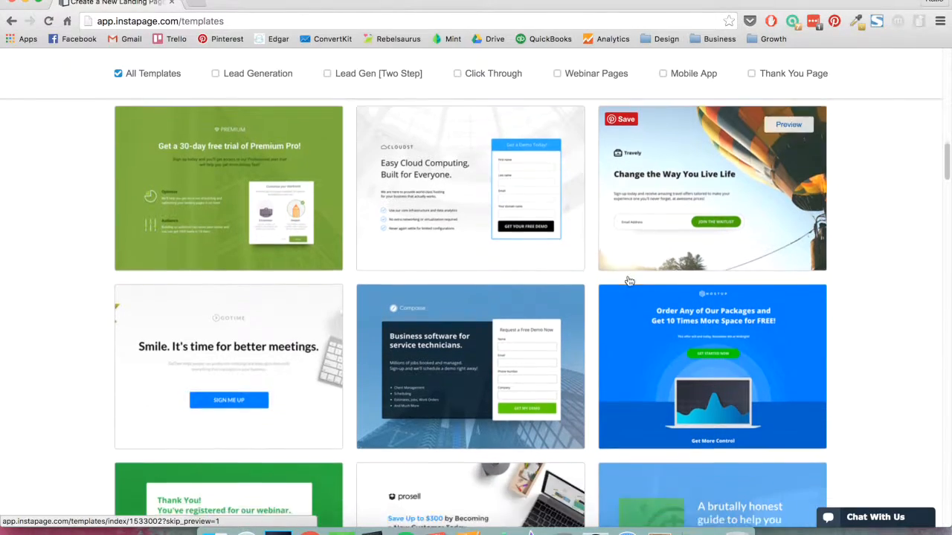
scroll(629, 281, down, 1)
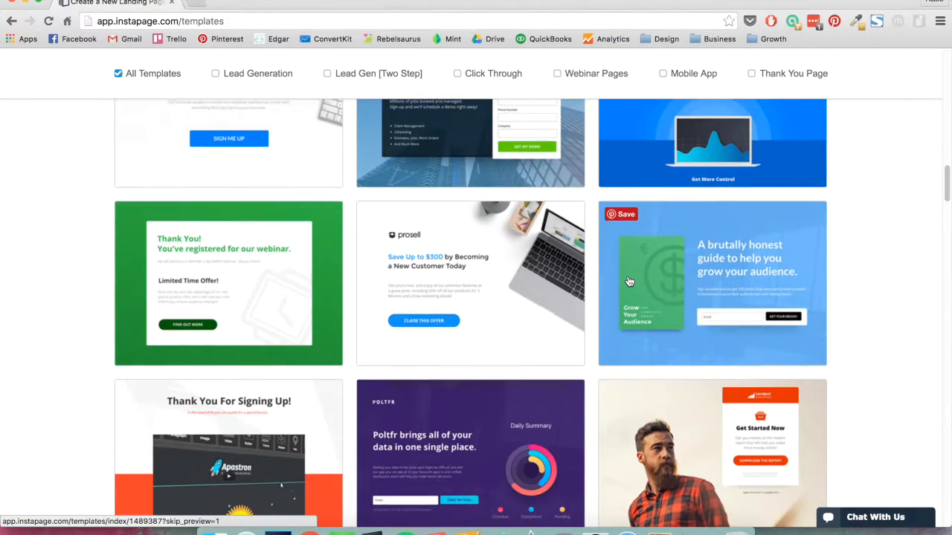
scroll(693, 296, down, 2)
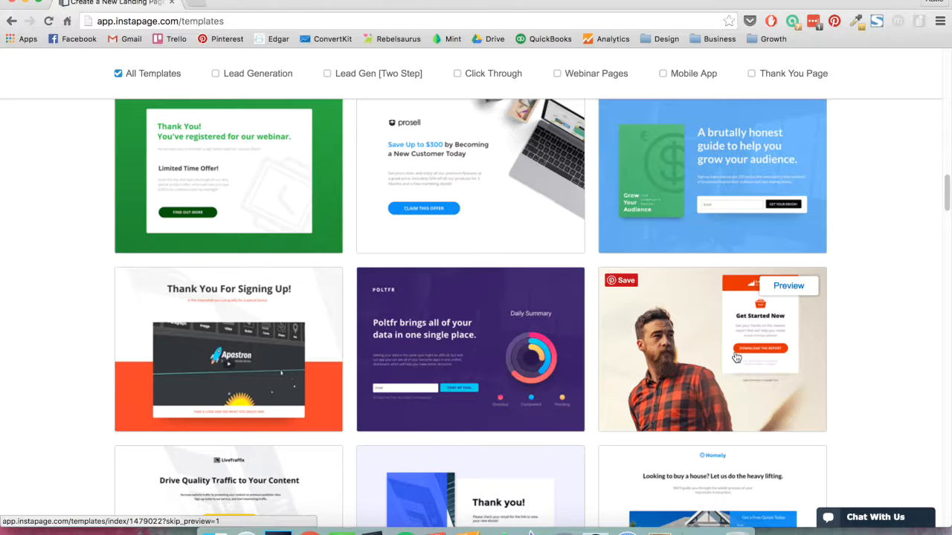
scroll(756, 364, up, 1)
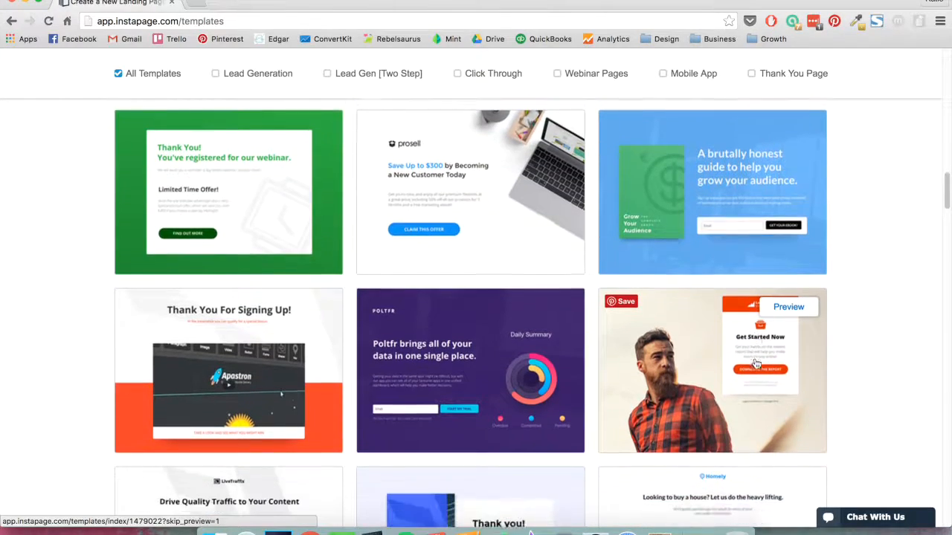
scroll(755, 364, down, 5)
scroll(755, 364, down, 3)
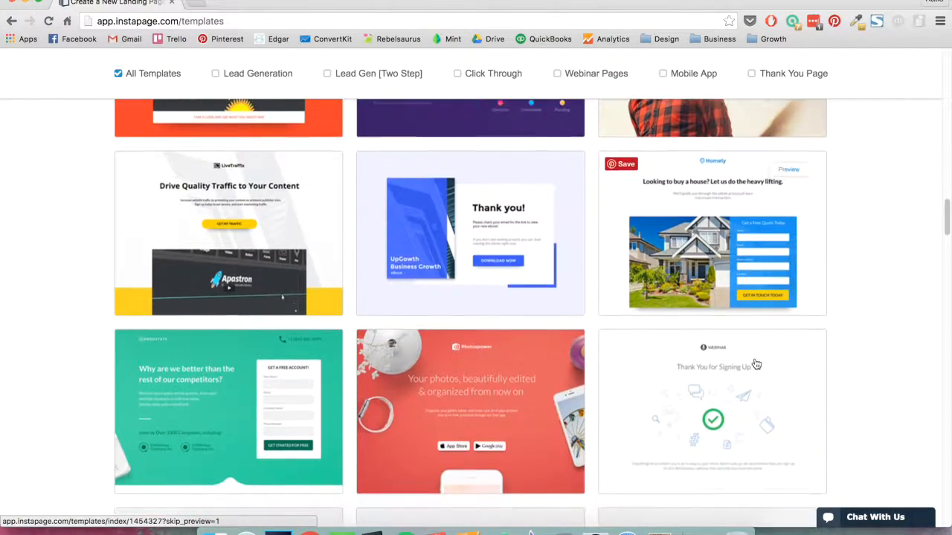
scroll(557, 358, down, 4)
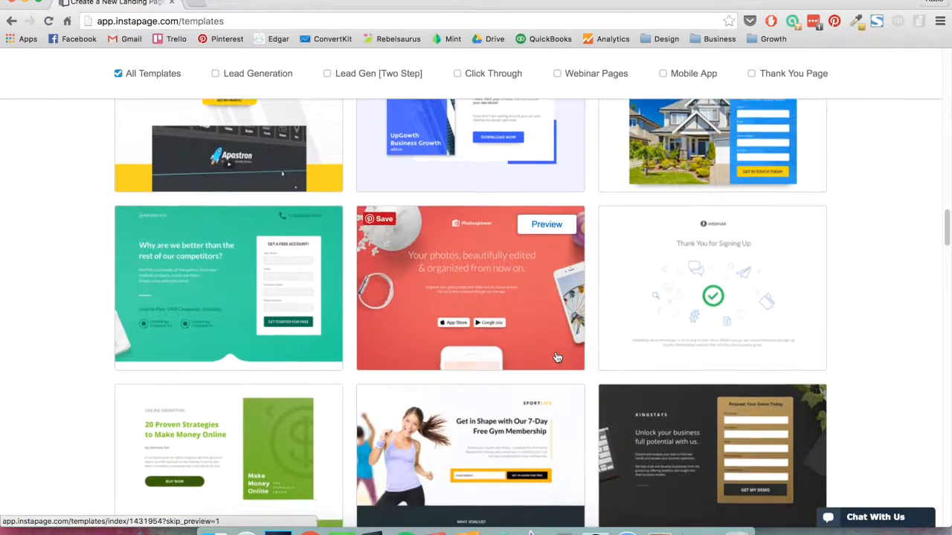
scroll(557, 358, down, 4)
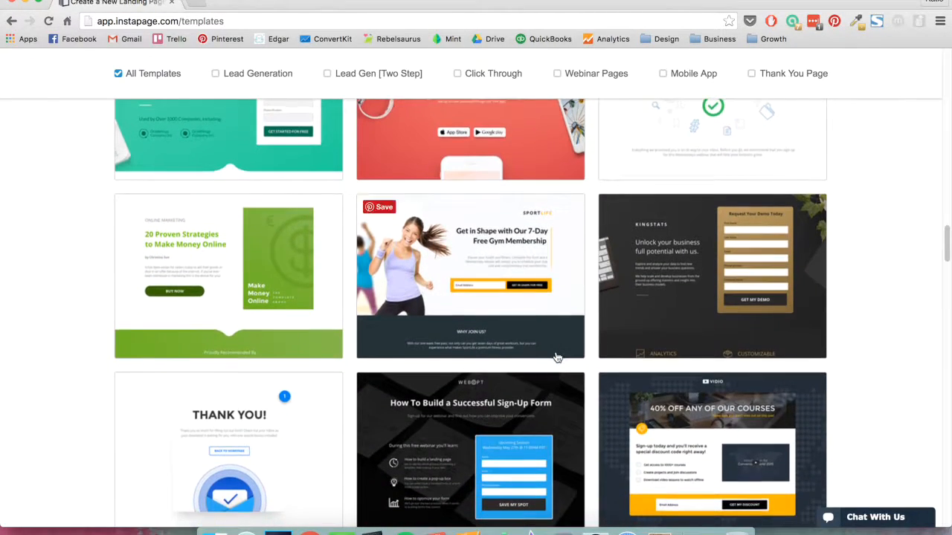
scroll(557, 358, down, 4)
scroll(557, 358, down, 5)
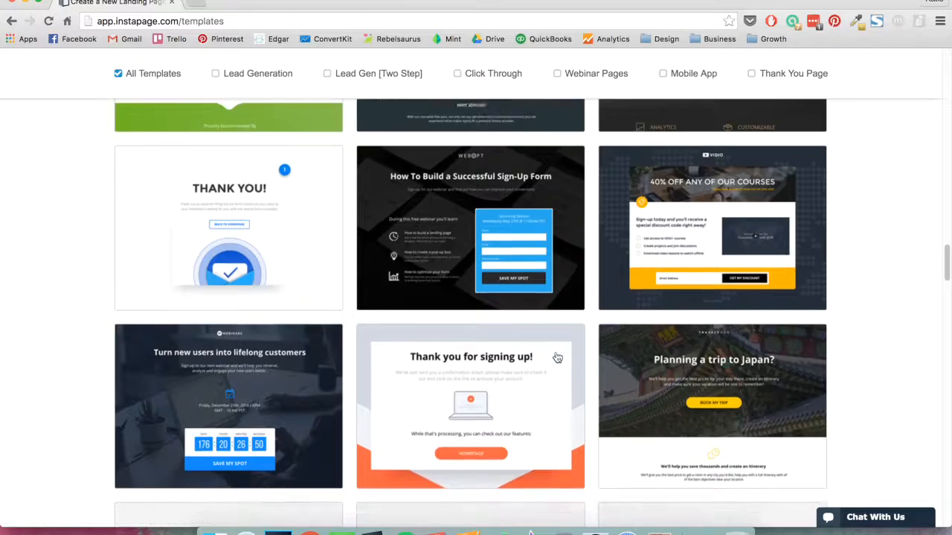
scroll(557, 358, down, 2)
scroll(561, 313, up, 1)
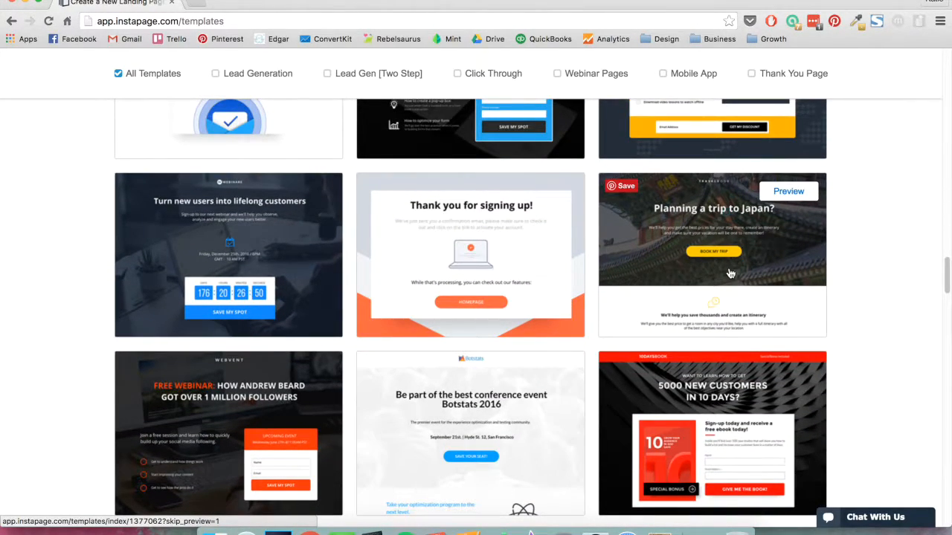
scroll(728, 257, down, 9)
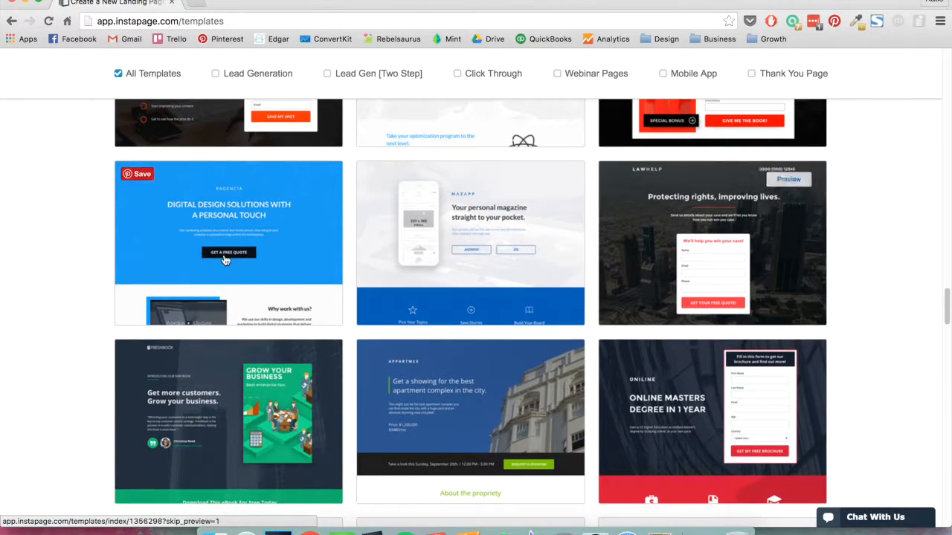
mouse_move(226, 258)
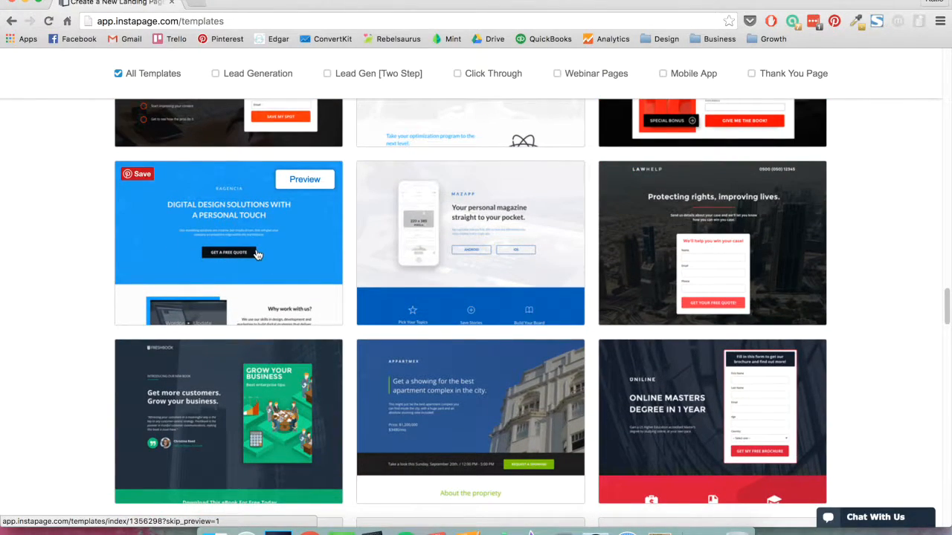
scroll(257, 254, down, 5)
scroll(257, 254, up, 20)
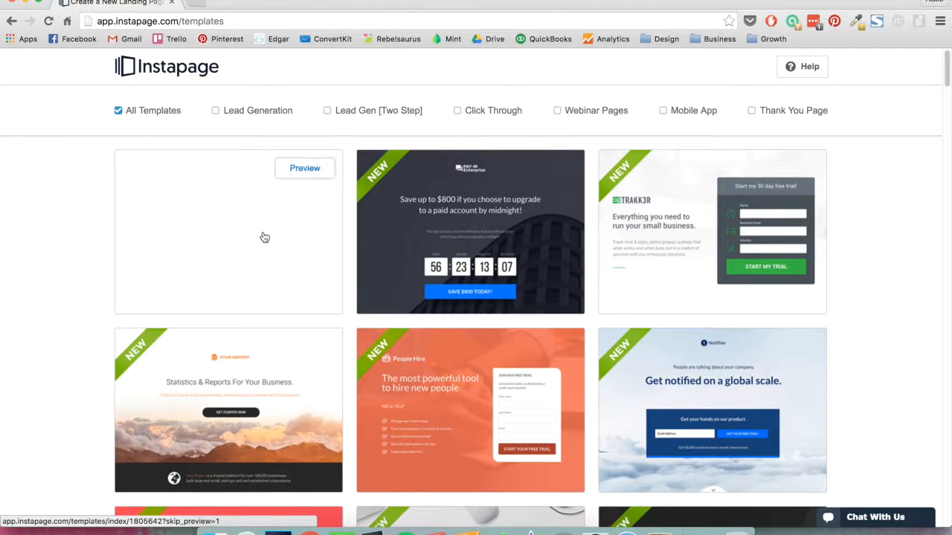
Step: Create a page from the blank template, named "Encouragement for Entrepreneurs Sales Page", and open it in the builder
click(283, 243)
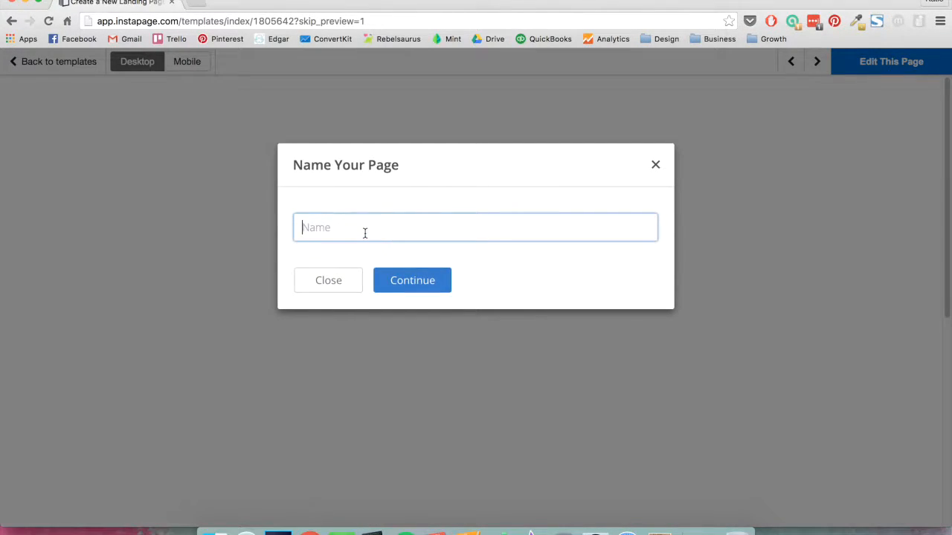
text(Encouragement for Entrepreneurs Sales Page)
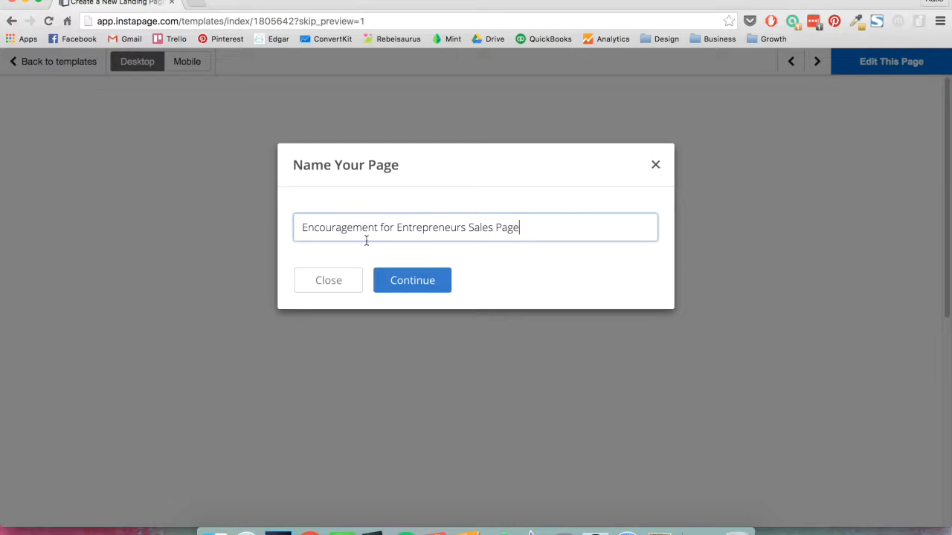
click(415, 293)
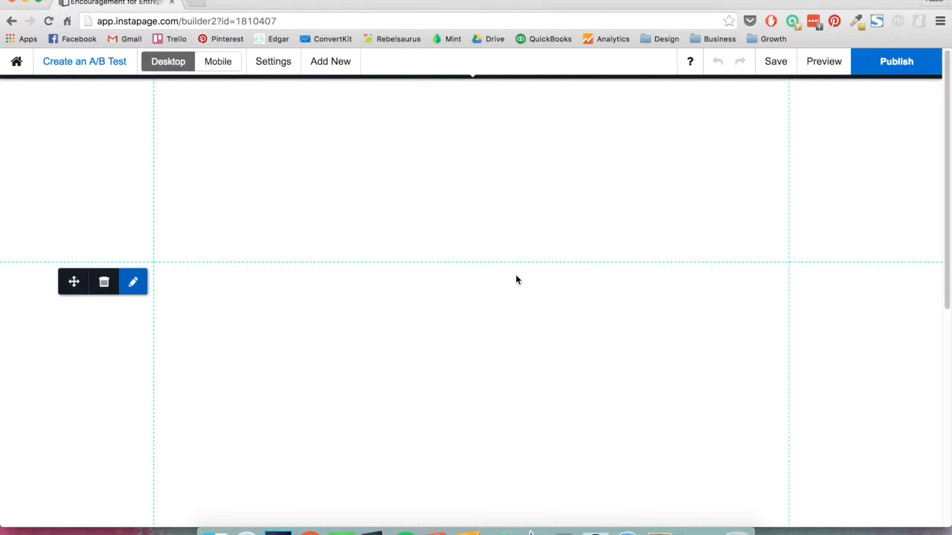
scroll(516, 276, down, 4)
scroll(516, 276, up, 5)
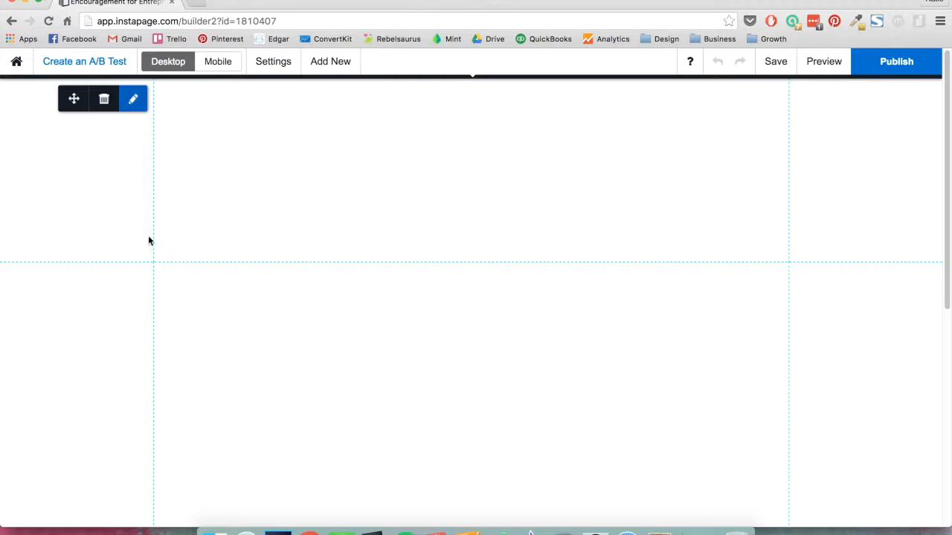
Step: Look over the empty sections of the blank page from its upper end to its lower end
scroll(831, 225, down, 2)
scroll(831, 225, up, 2)
scroll(353, 226, down, 5)
scroll(355, 314, down, 5)
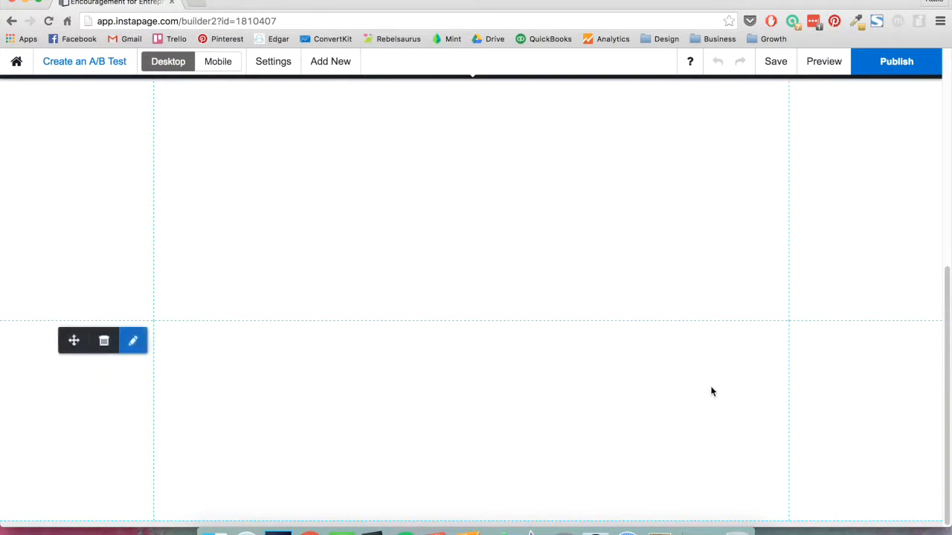
scroll(660, 377, up, 4)
scroll(660, 377, down, 5)
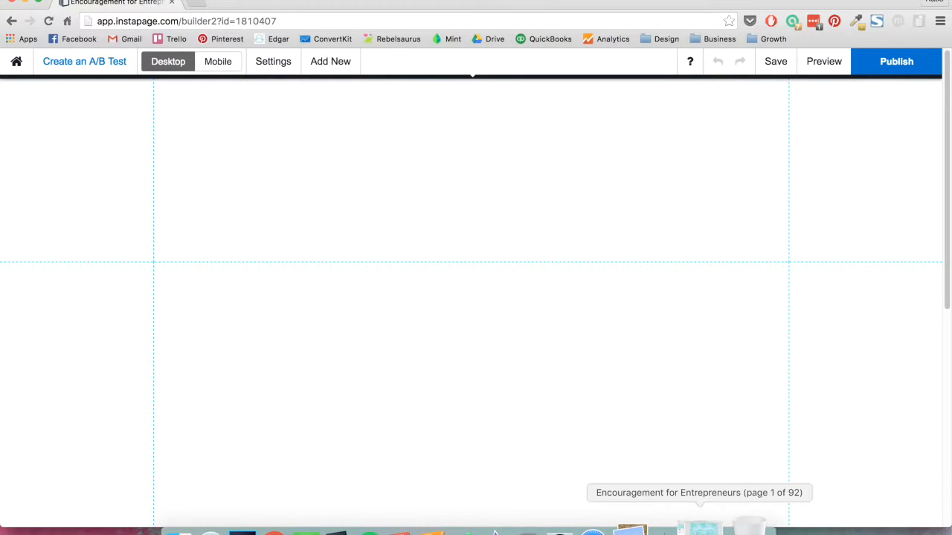
Step: Switch to the open Encouragement for Entrepreneurs PDF in Preview and examine its cover page
click(699, 530)
scroll(672, 217, down, 2)
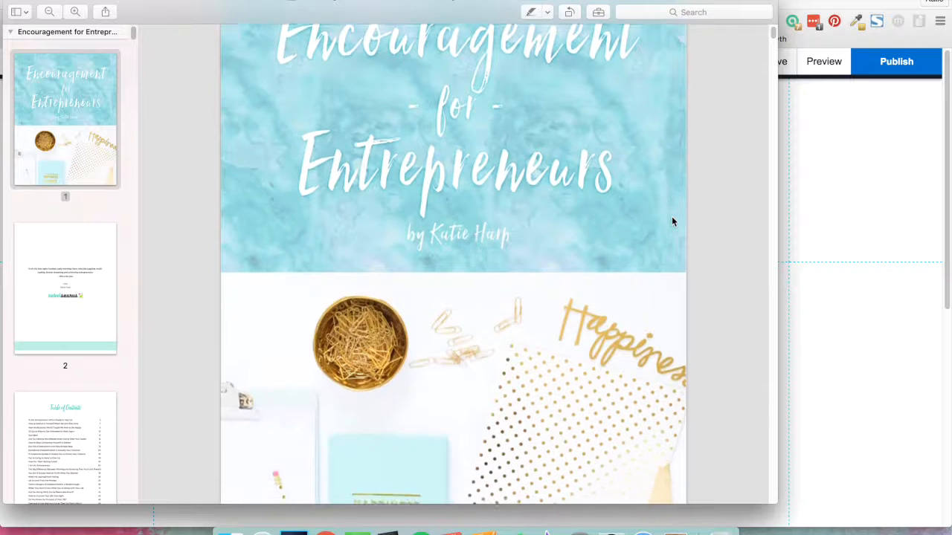
scroll(671, 217, down, 2)
scroll(672, 216, up, 5)
scroll(672, 221, down, 5)
scroll(671, 220, up, 1)
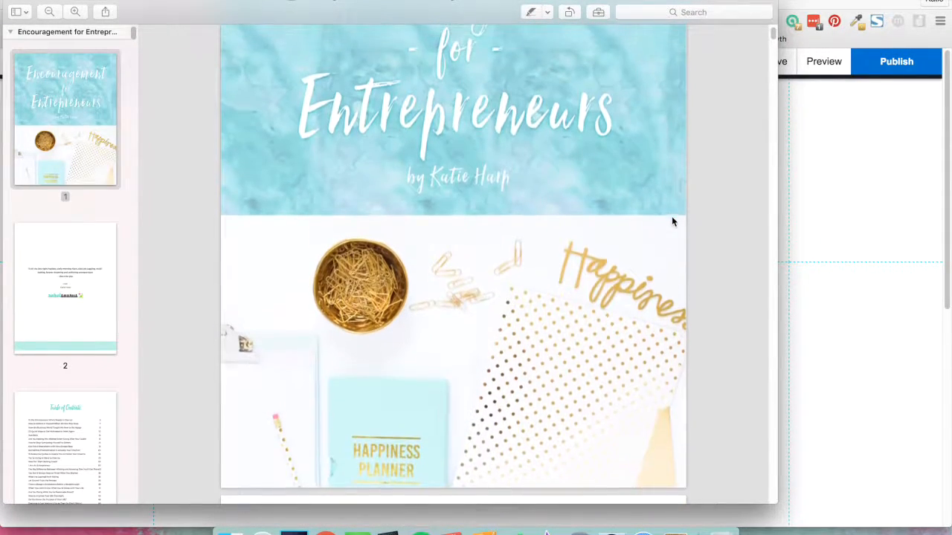
scroll(671, 221, up, 5)
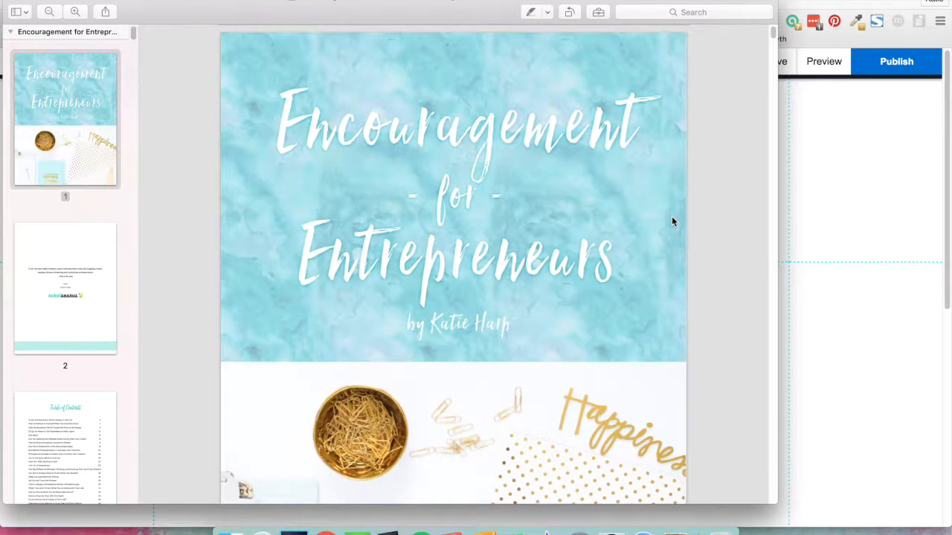
scroll(671, 221, down, 5)
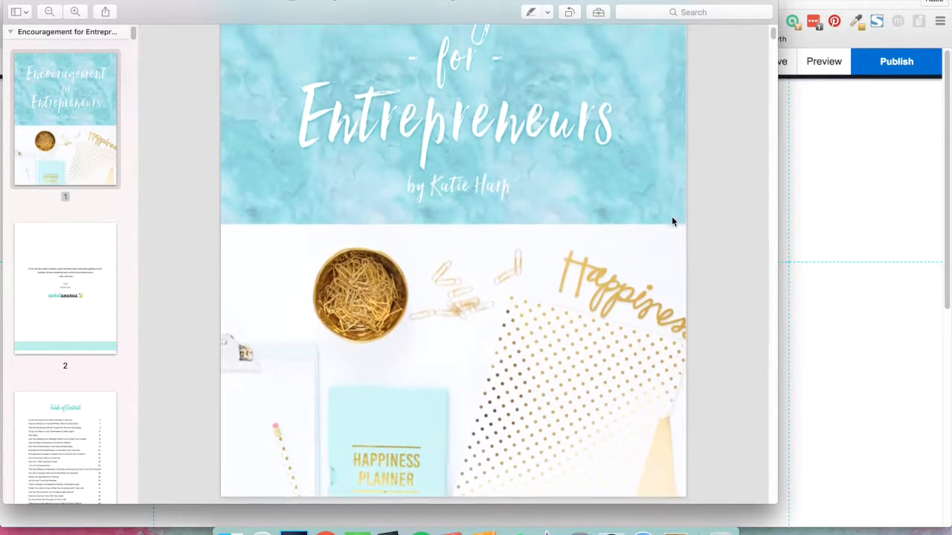
scroll(671, 221, up, 3)
scroll(672, 220, up, 2)
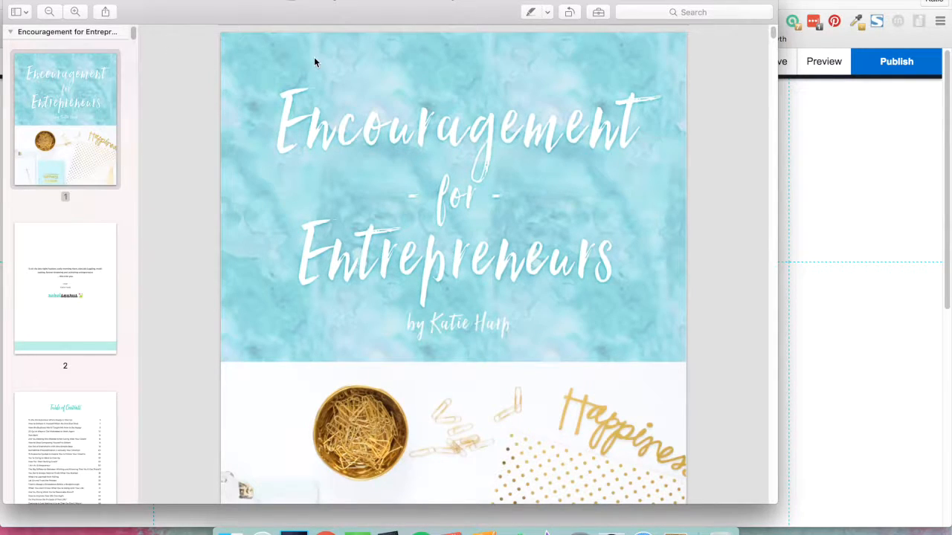
Step: Zoom out until the whole ebook cover shows, capture a screenshot of just the cover, and return to the Instapage builder
click(49, 12)
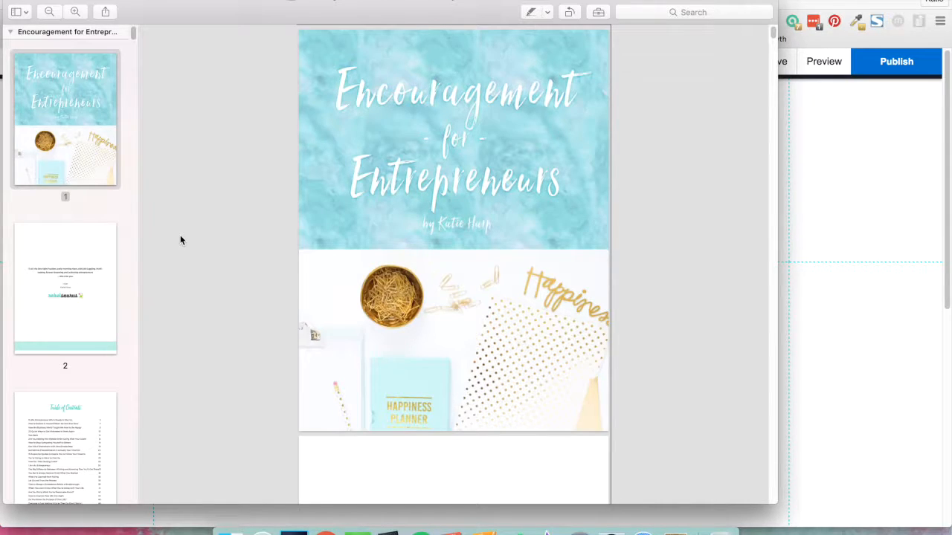
key(super+shift+4)
drag(298, 31, 609, 431)
click(852, 336)
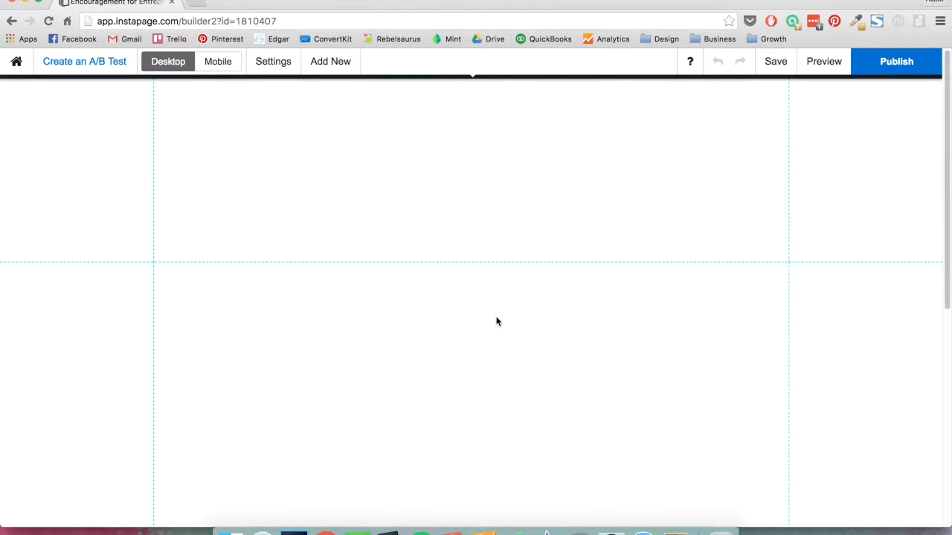
Step: Reduce the height of the page's first section to a slim header strip
mouse_move(498, 321)
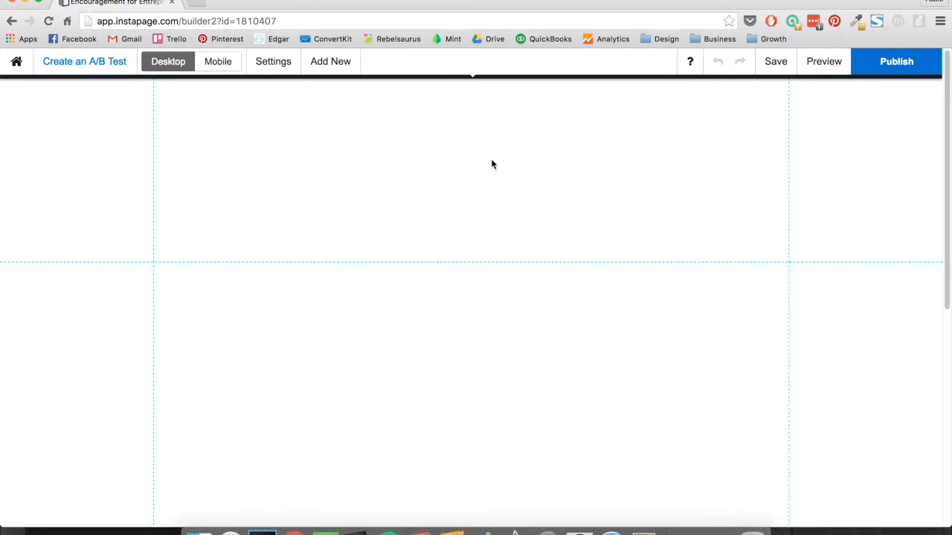
drag(428, 262, 498, 154)
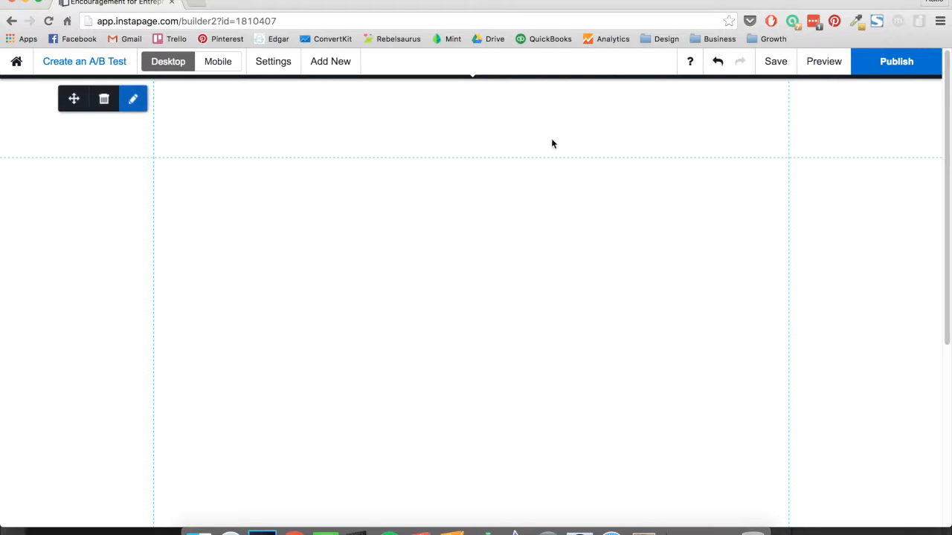
click(338, 65)
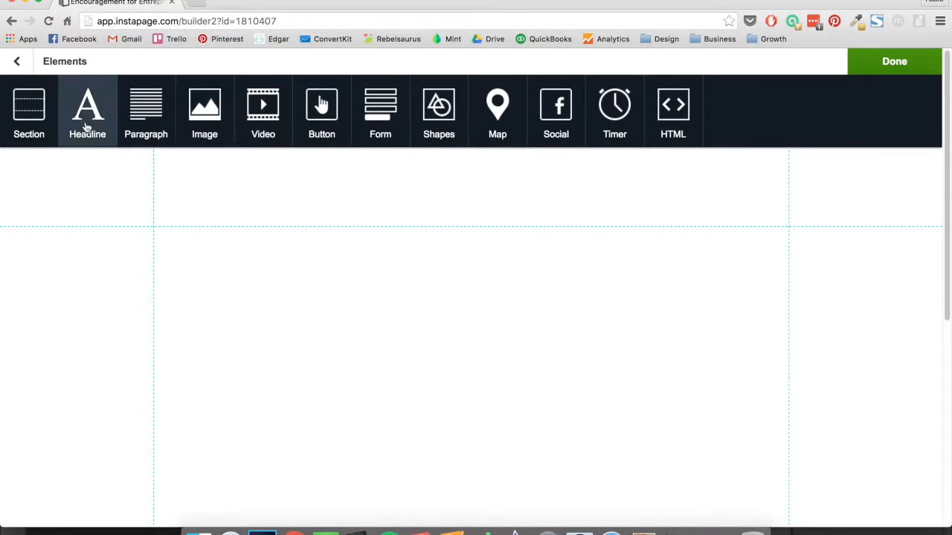
click(205, 126)
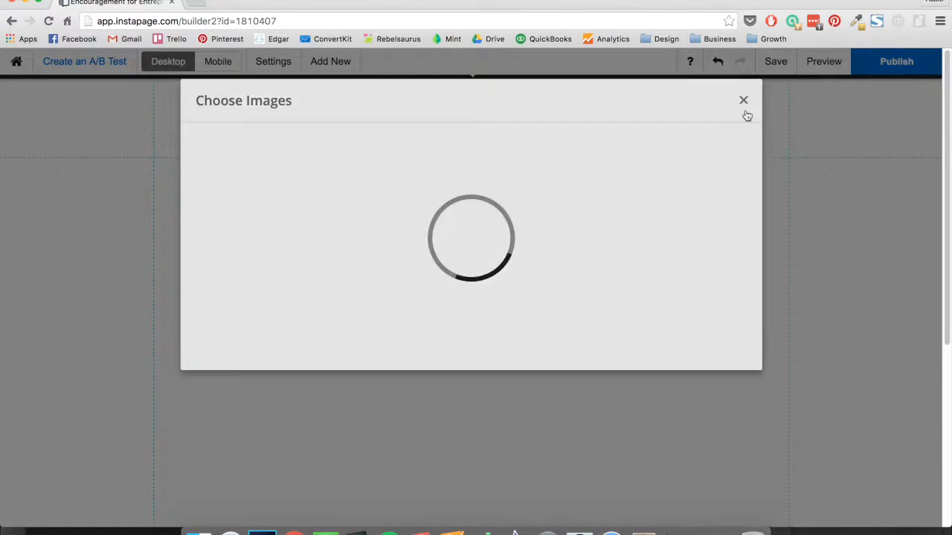
click(747, 109)
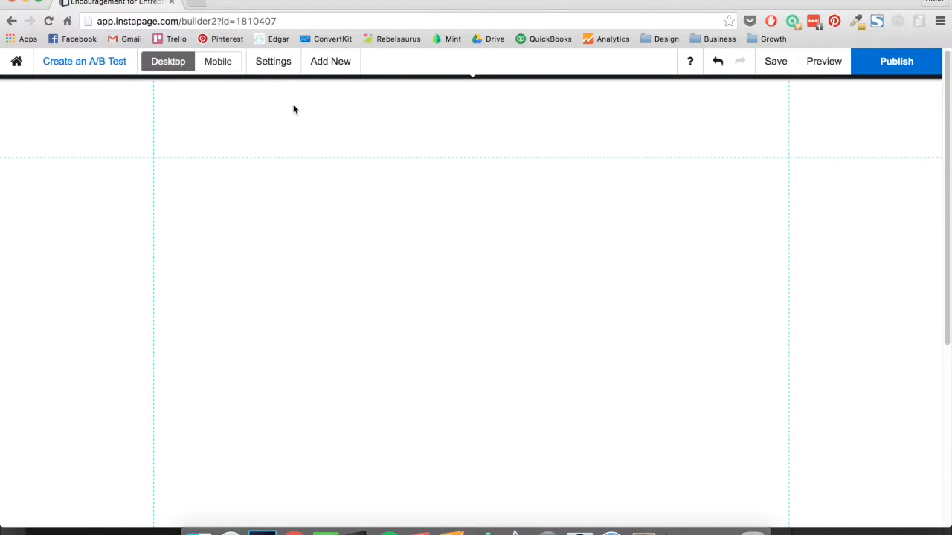
Step: Insert the Rebelsaurus logo image medium-logo.gif from the previously uploaded images
click(342, 64)
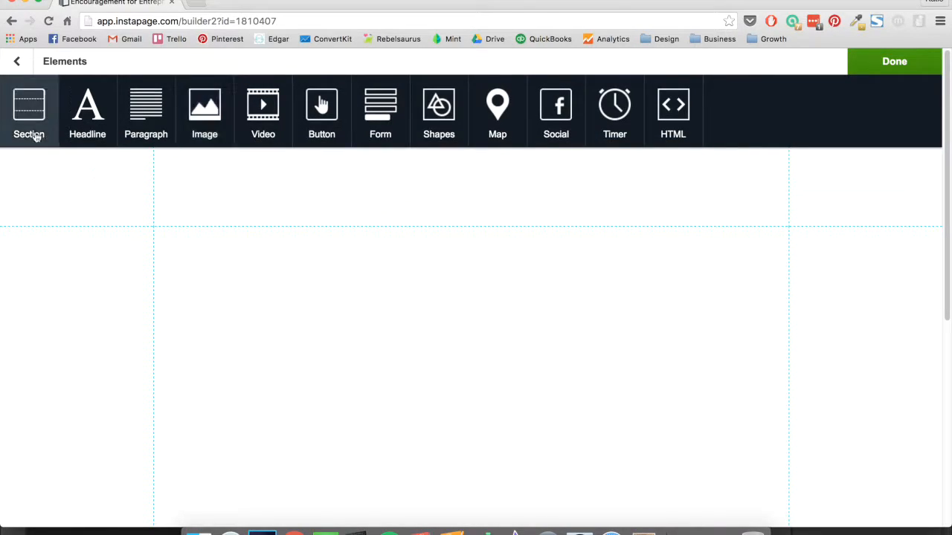
click(208, 112)
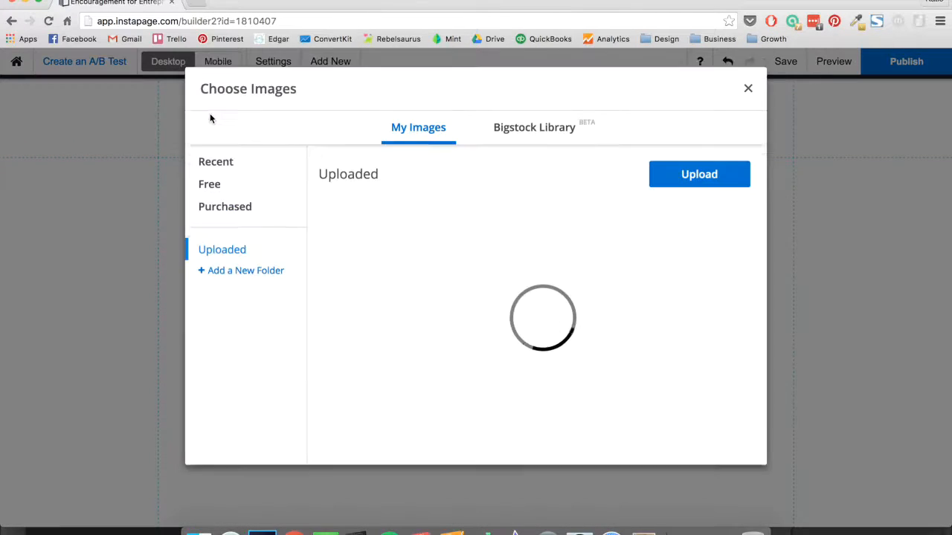
scroll(621, 314, down, 15)
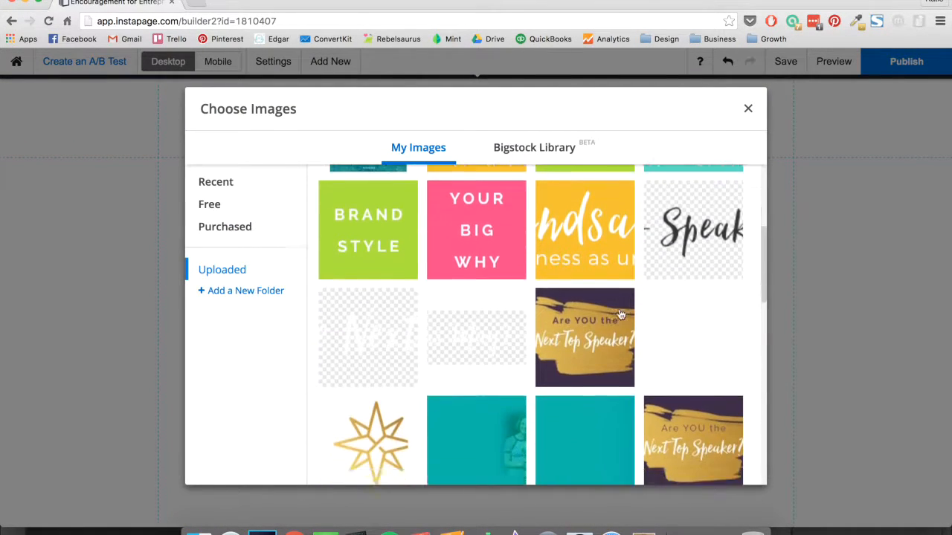
scroll(621, 314, down, 5)
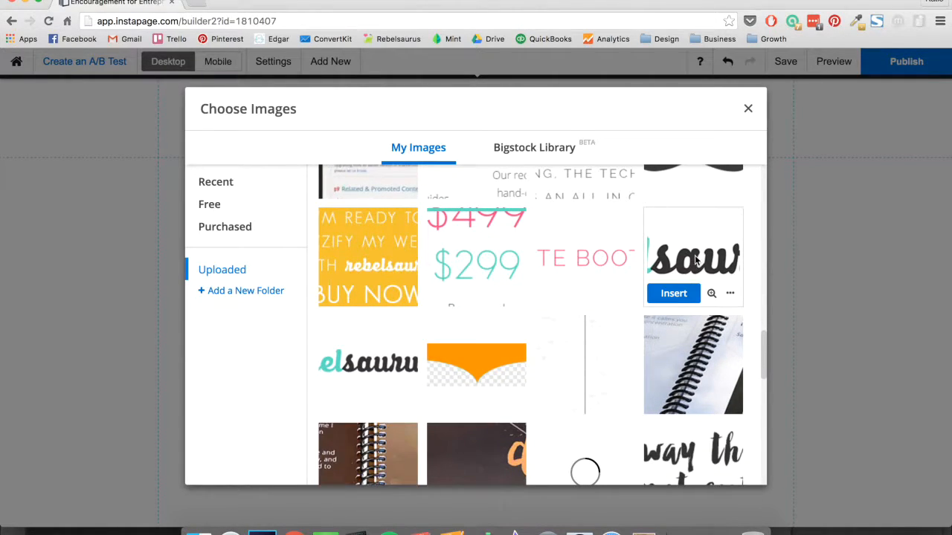
click(690, 267)
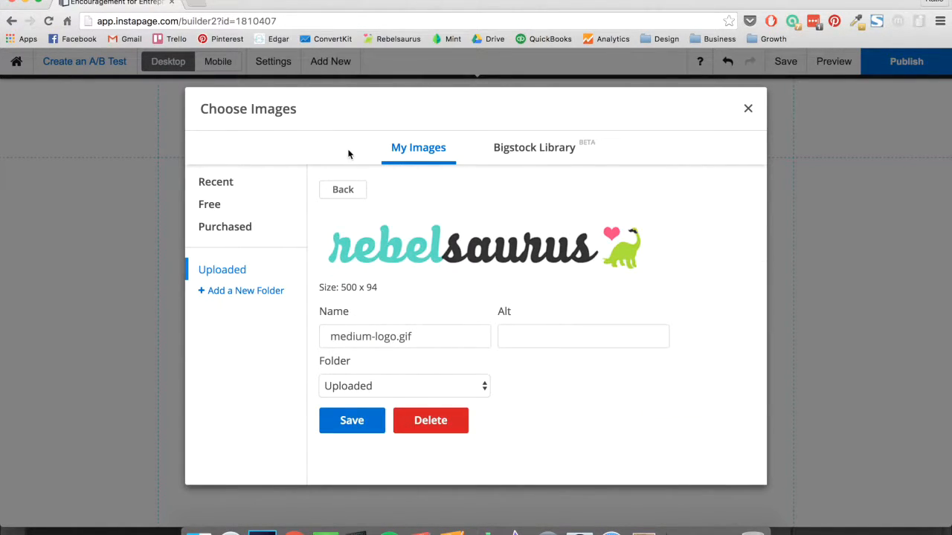
click(355, 191)
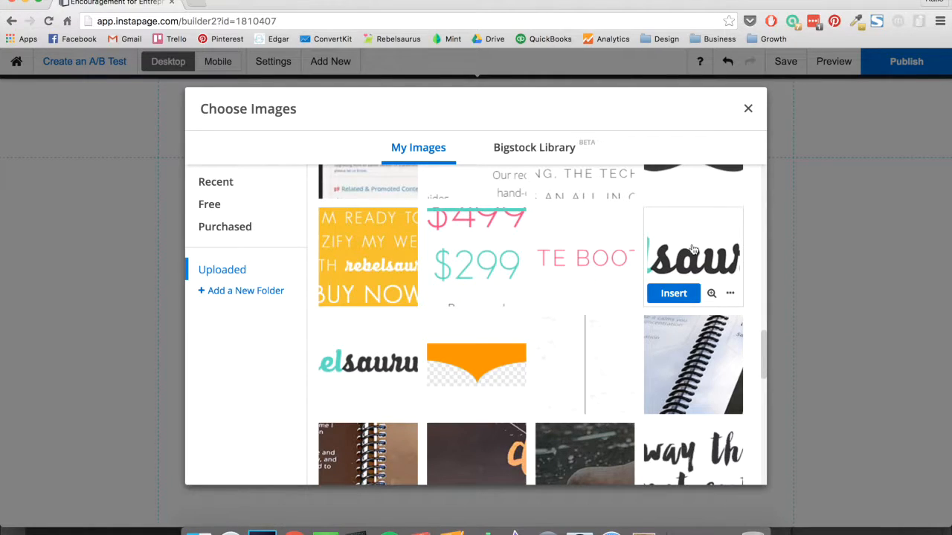
click(671, 293)
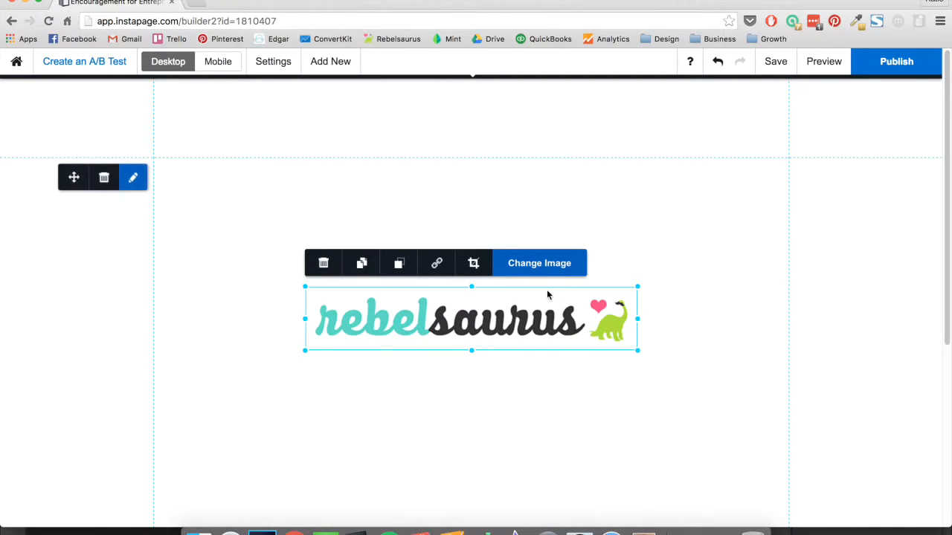
Step: Move the Rebelsaurus logo into the header section, centred horizontally
drag(559, 325, 554, 115)
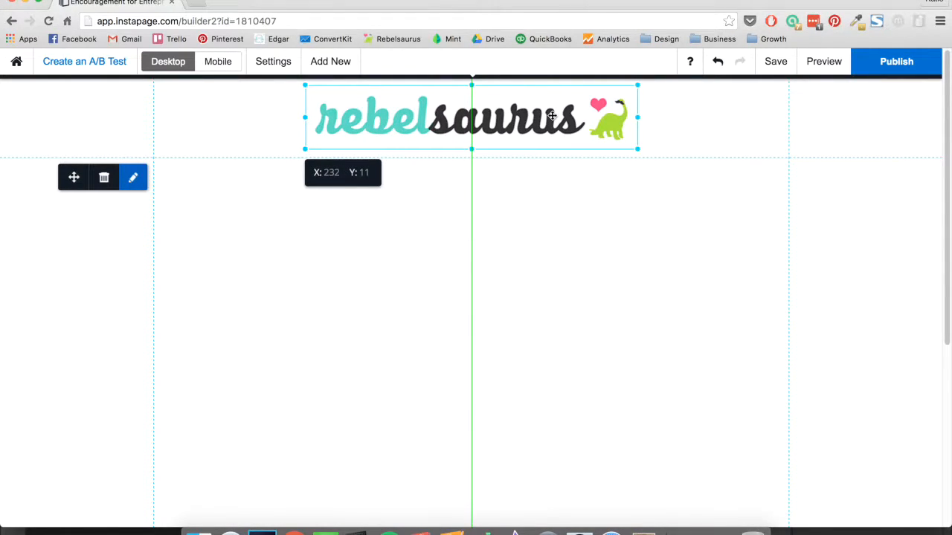
drag(550, 114, 553, 119)
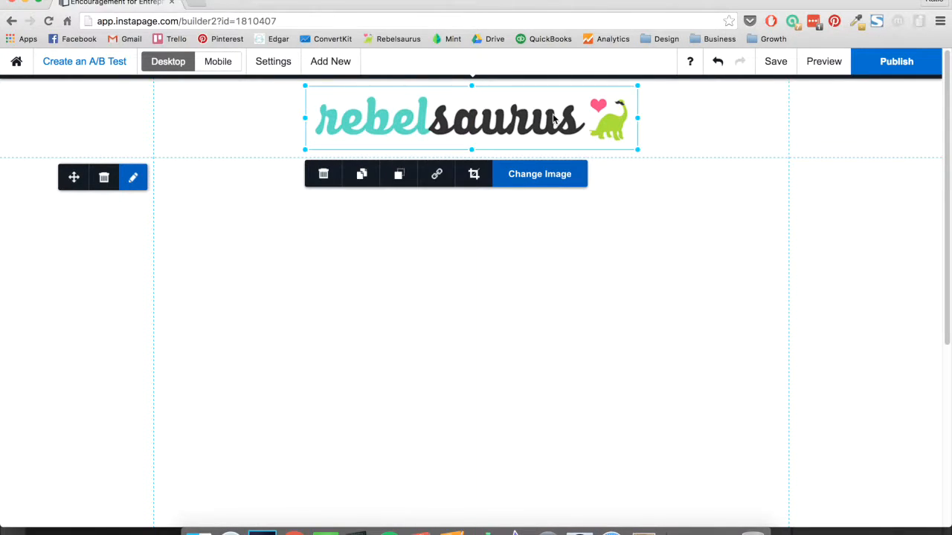
click(525, 324)
Step: Shrink the Rebelsaurus logo slightly and re-centre it in the header section, saving the page
click(595, 128)
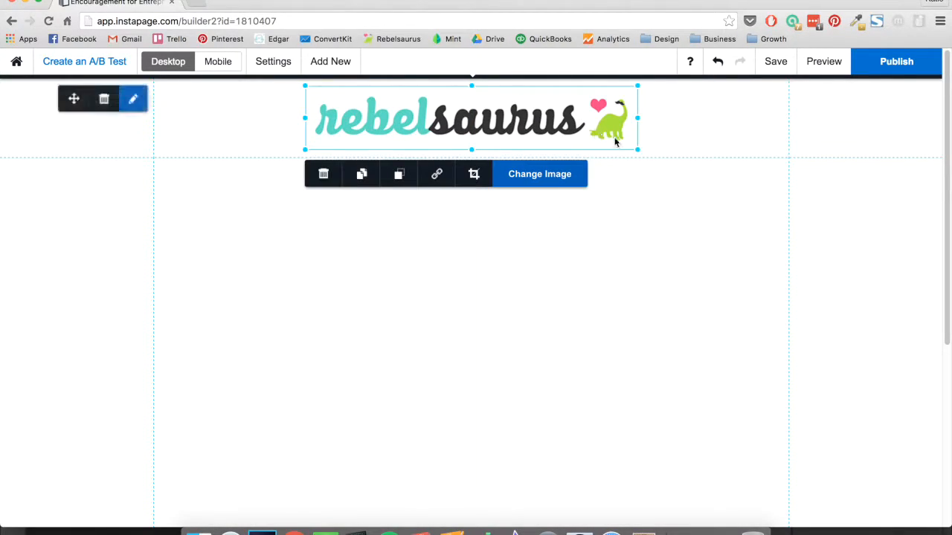
drag(637, 150, 588, 140)
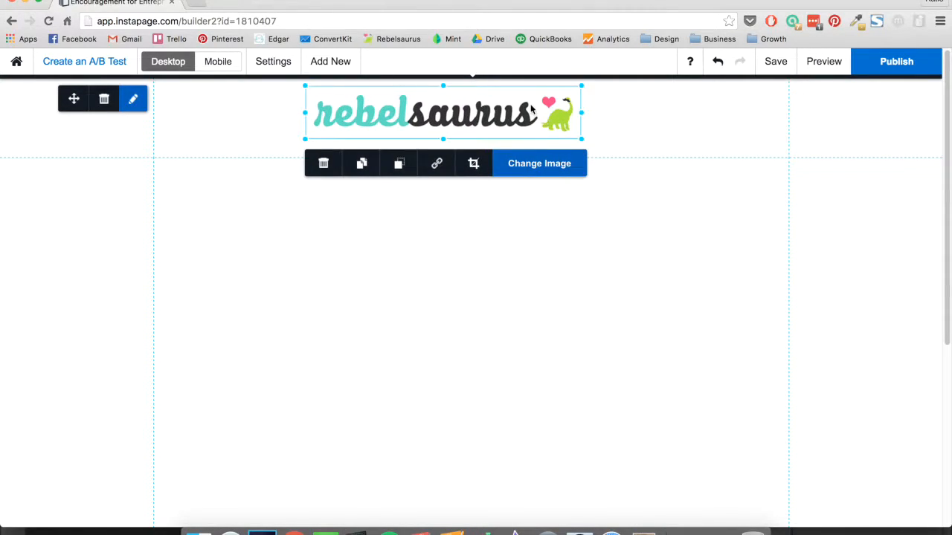
drag(531, 108, 566, 119)
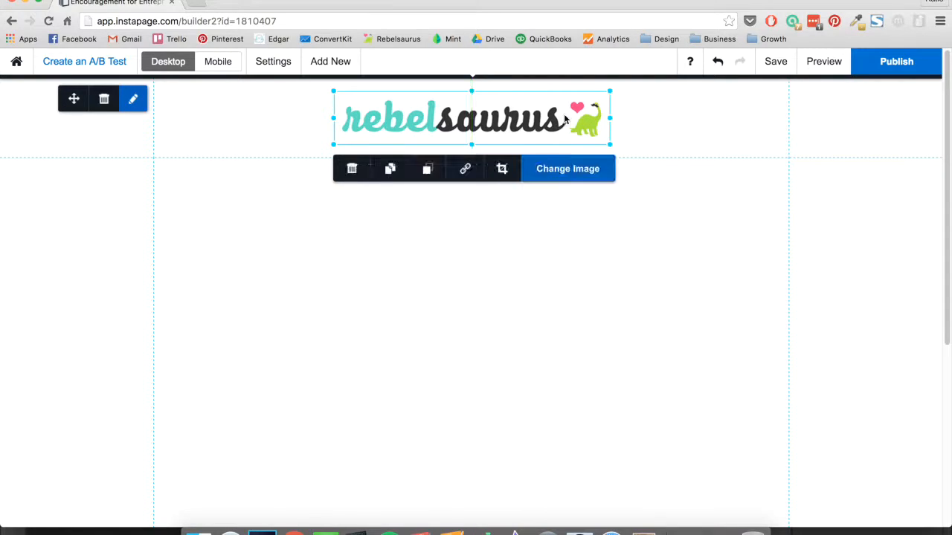
click(526, 291)
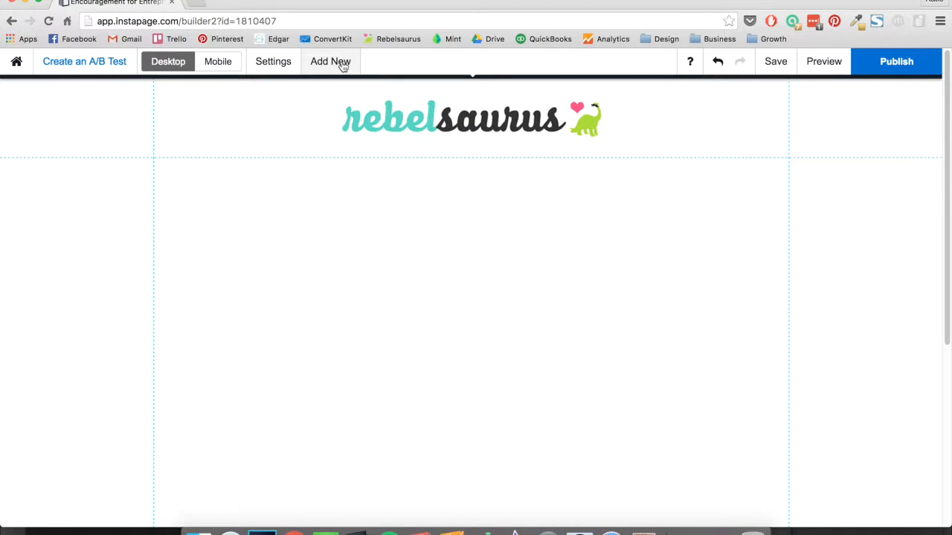
click(776, 64)
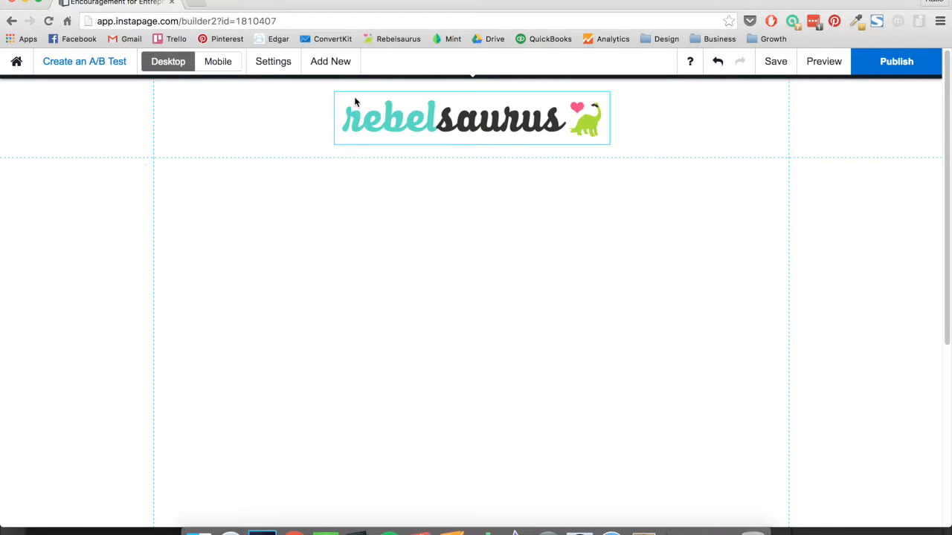
Step: Upload the ebook cover screenshot from the computer's Desktop folder and insert it as an image in the section below the header
click(346, 63)
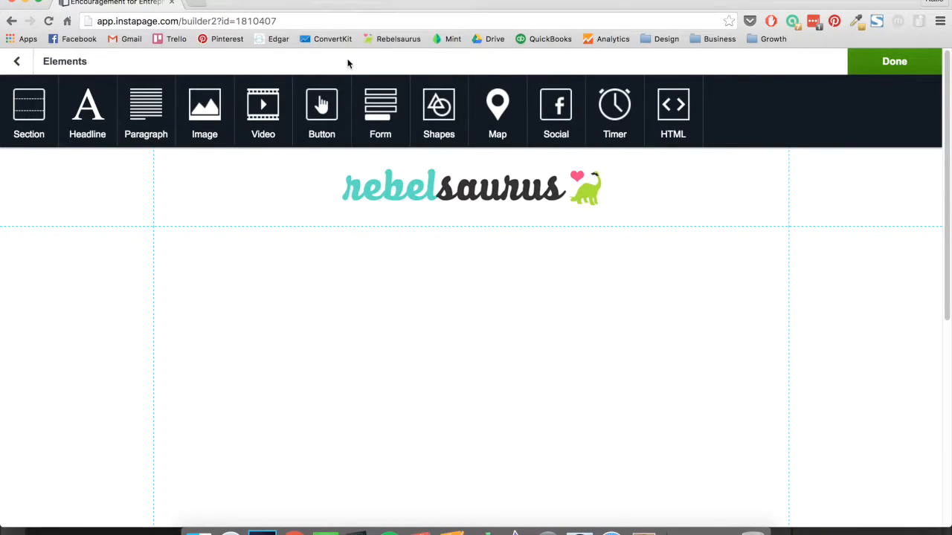
click(211, 119)
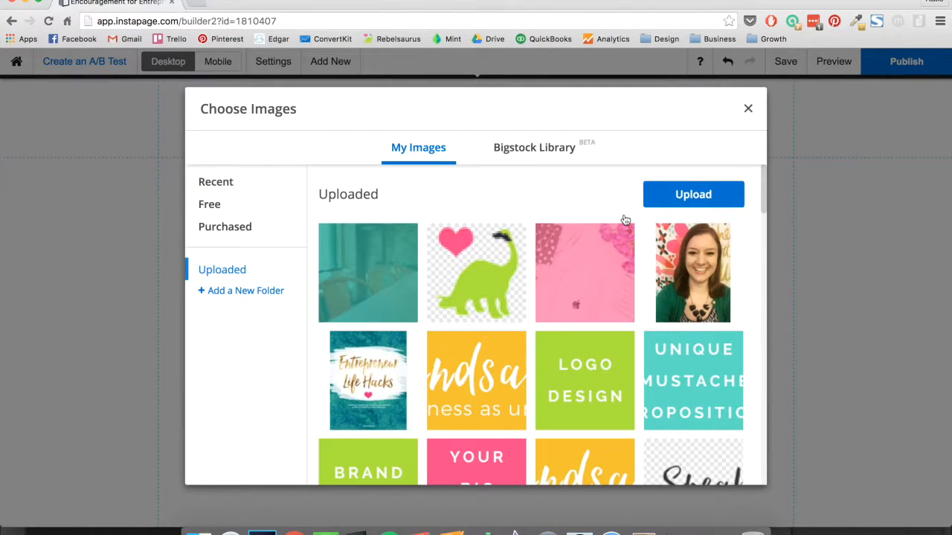
click(690, 195)
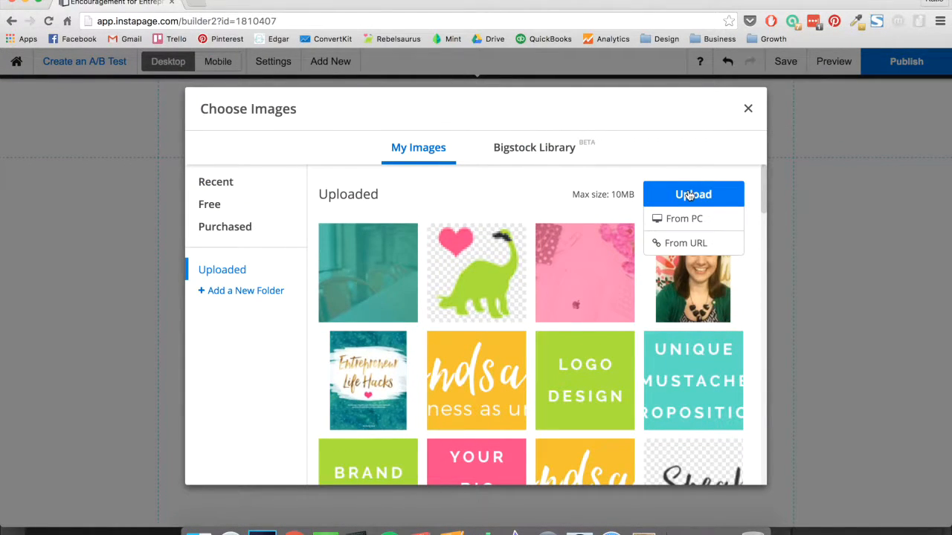
click(684, 221)
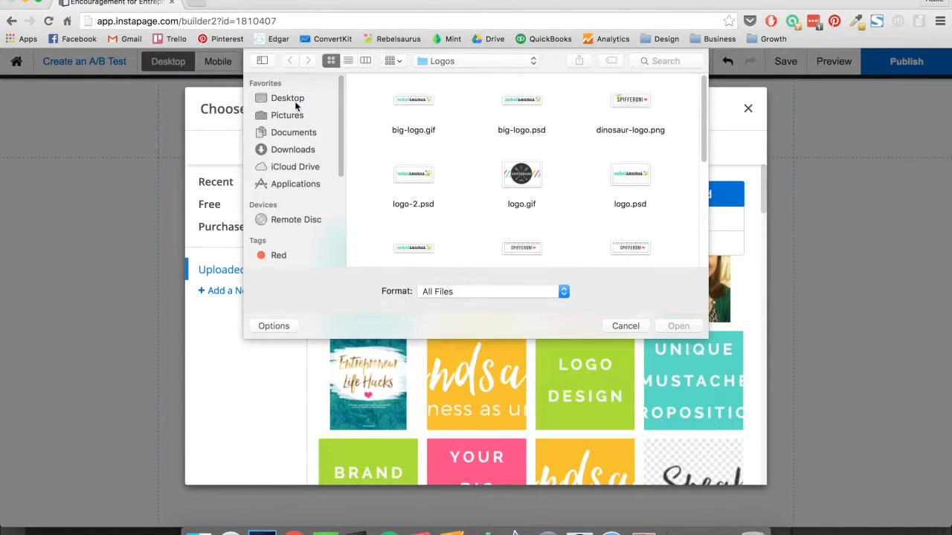
click(294, 102)
double_click(394, 106)
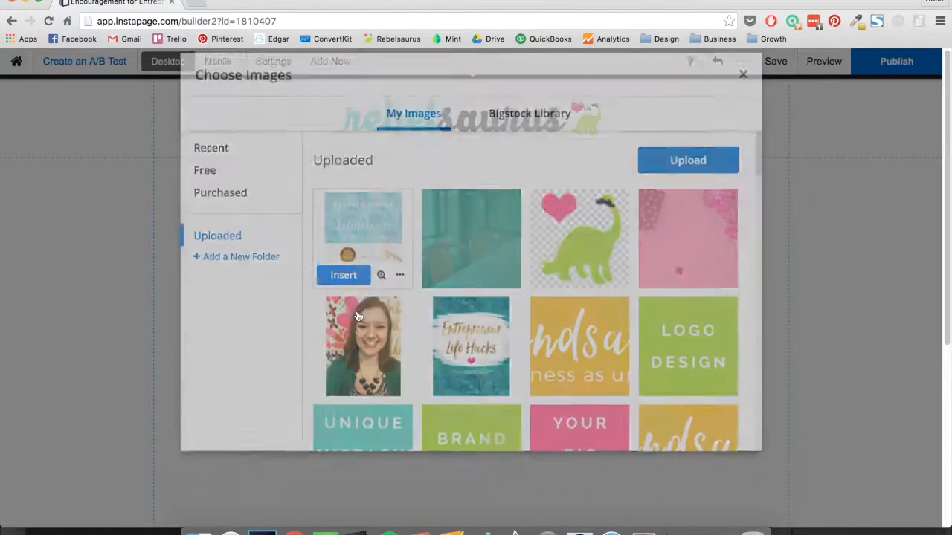
scroll(570, 350, down, 5)
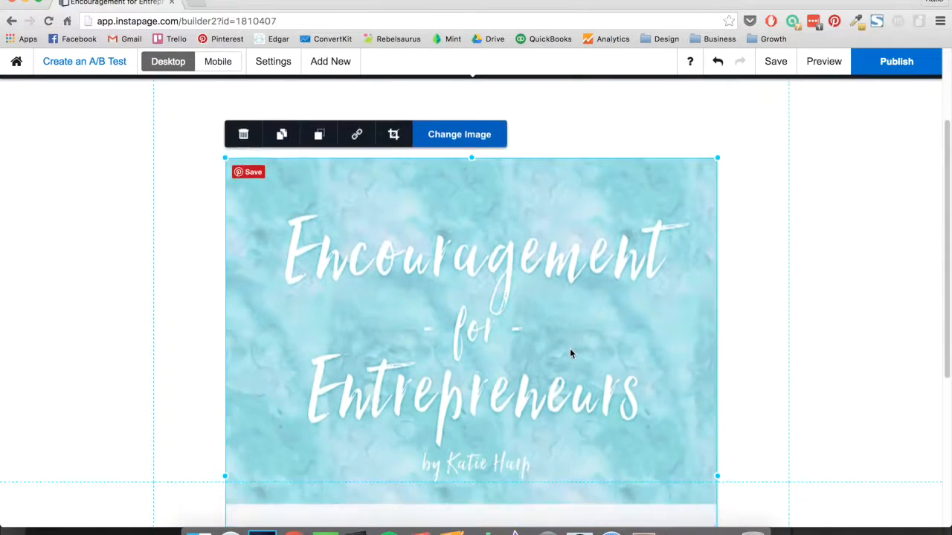
scroll(569, 350, up, 5)
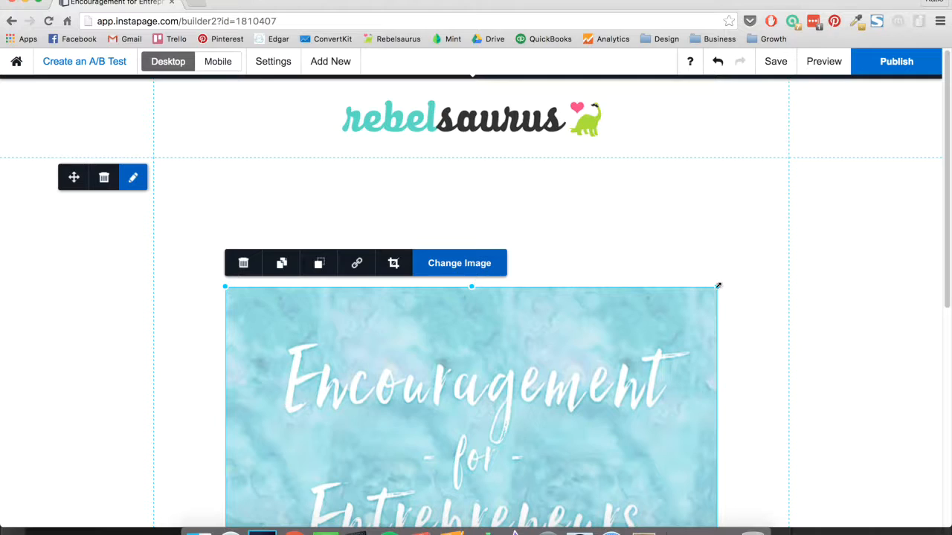
Step: Shrink the ebook cover image and move it up to sit centred just below the header section
drag(719, 286, 619, 285)
drag(572, 360, 569, 270)
click(719, 287)
scroll(719, 287, down, 4)
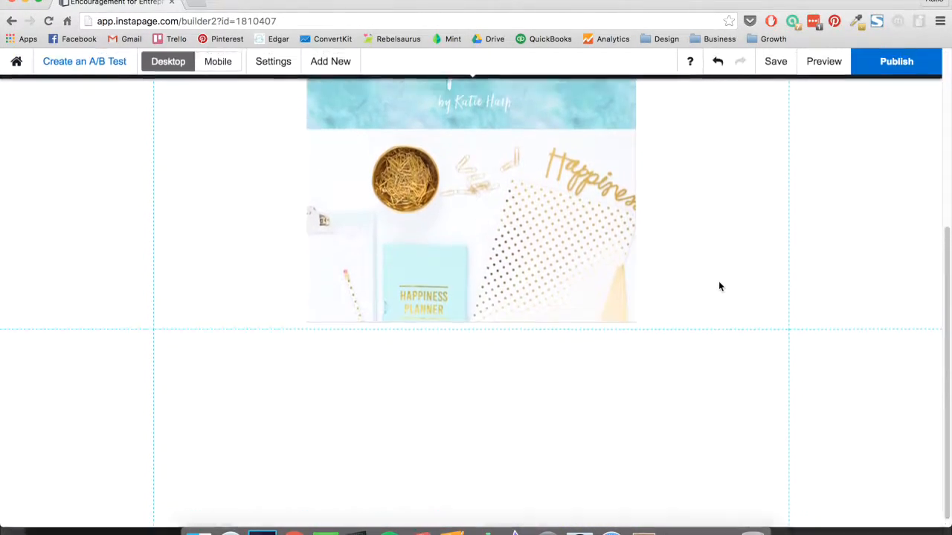
scroll(718, 286, up, 4)
scroll(719, 285, down, 2)
Step: Shrink the ebook cover image a little more and re-centre it below the header, saving the page
click(617, 199)
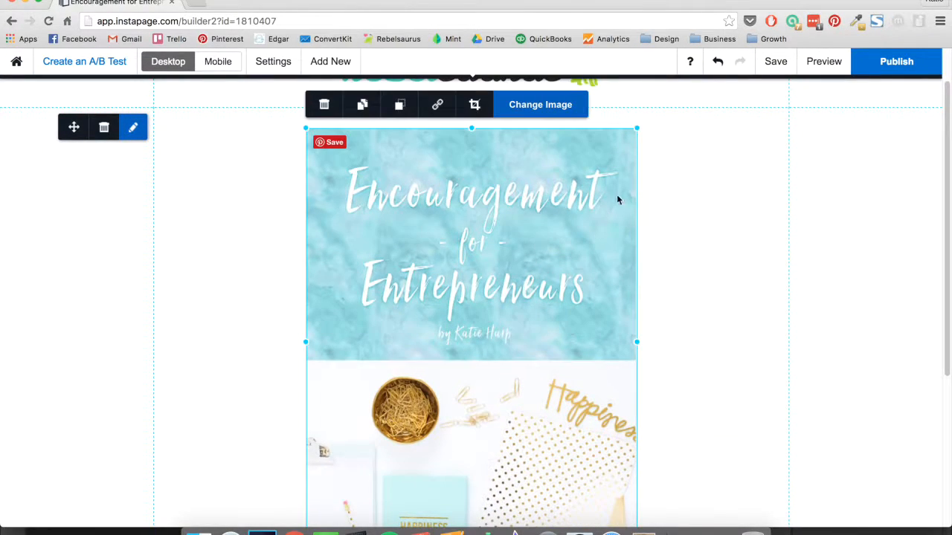
drag(638, 129, 601, 186)
drag(514, 296, 534, 249)
scroll(678, 247, up, 1)
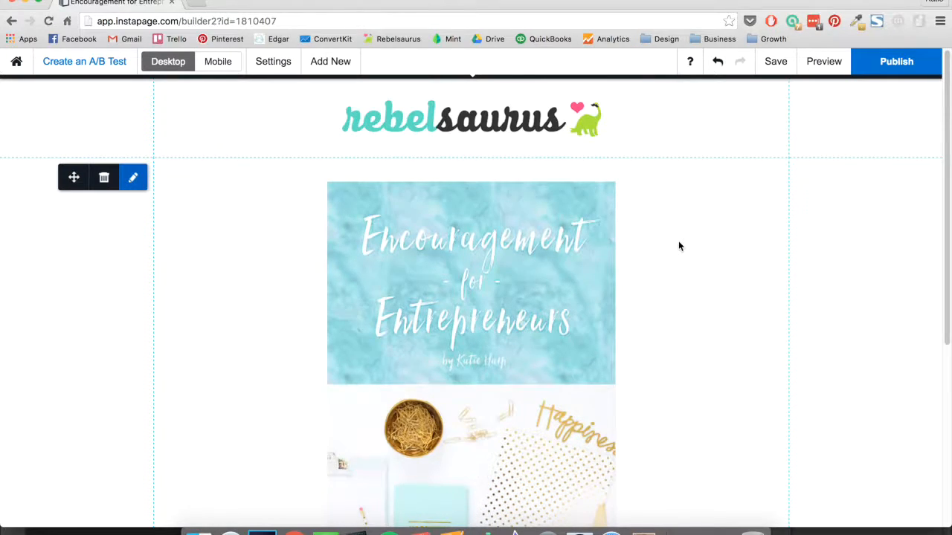
scroll(678, 246, down, 10)
scroll(679, 246, up, 10)
scroll(678, 246, down, 2)
scroll(678, 246, up, 3)
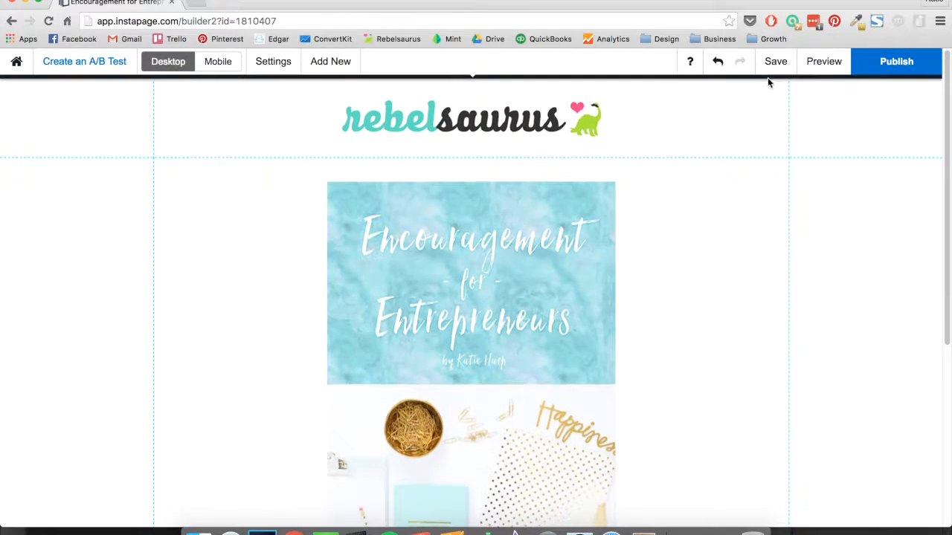
click(778, 62)
Step: Extend the cover image's section downward to make empty space below the image
scroll(697, 262, down, 5)
scroll(697, 262, up, 6)
scroll(697, 261, down, 5)
drag(570, 326, 555, 421)
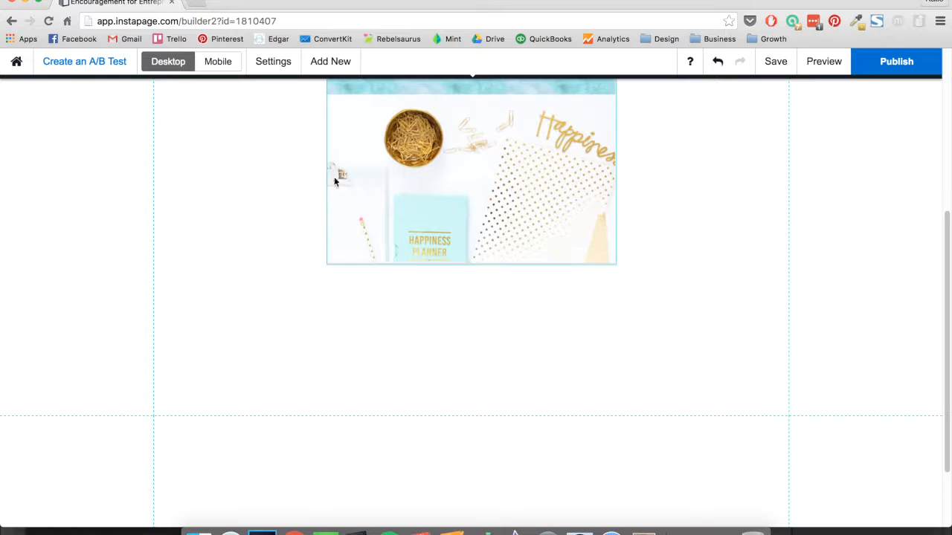
Step: Add a headline element and place it just below the ebook cover image
click(336, 65)
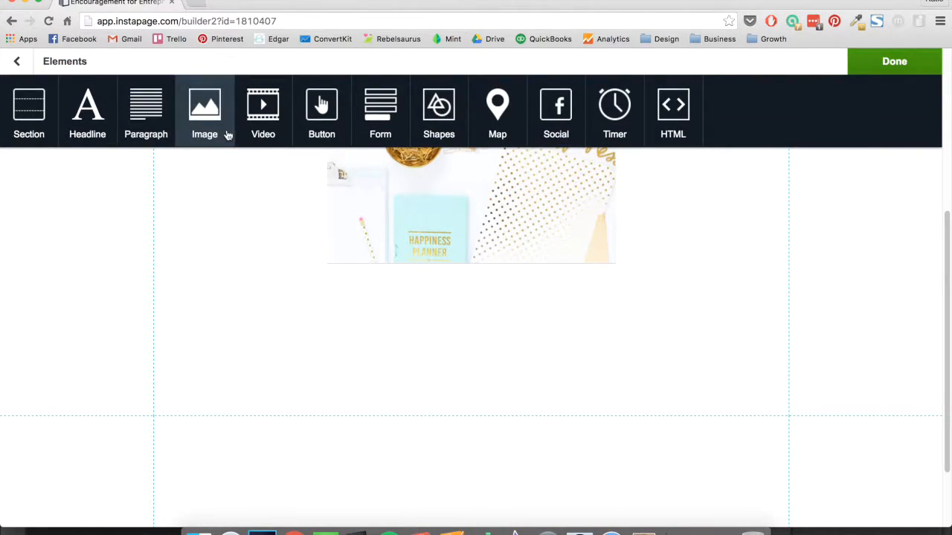
click(87, 129)
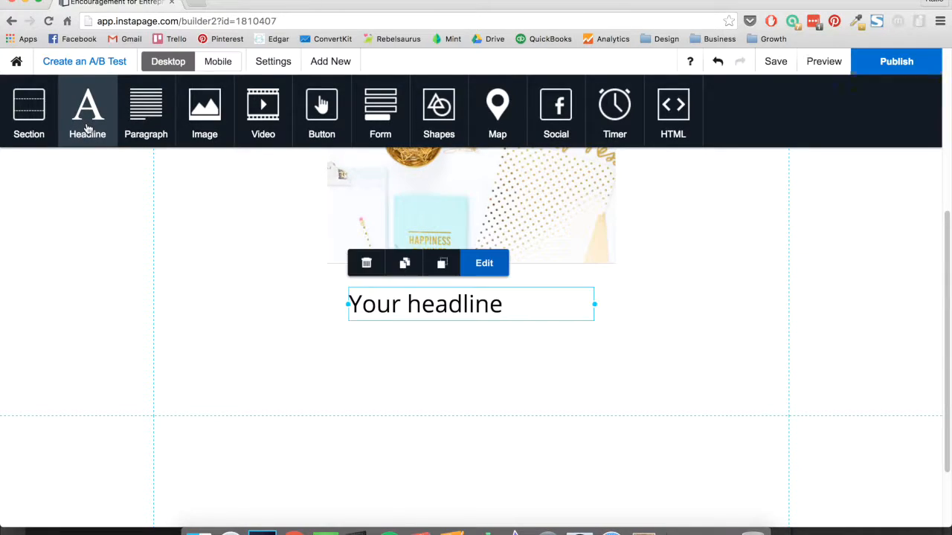
mouse_move(440, 310)
mouse_down()
mouse_move(452, 318)
mouse_move(440, 316)
mouse_up()
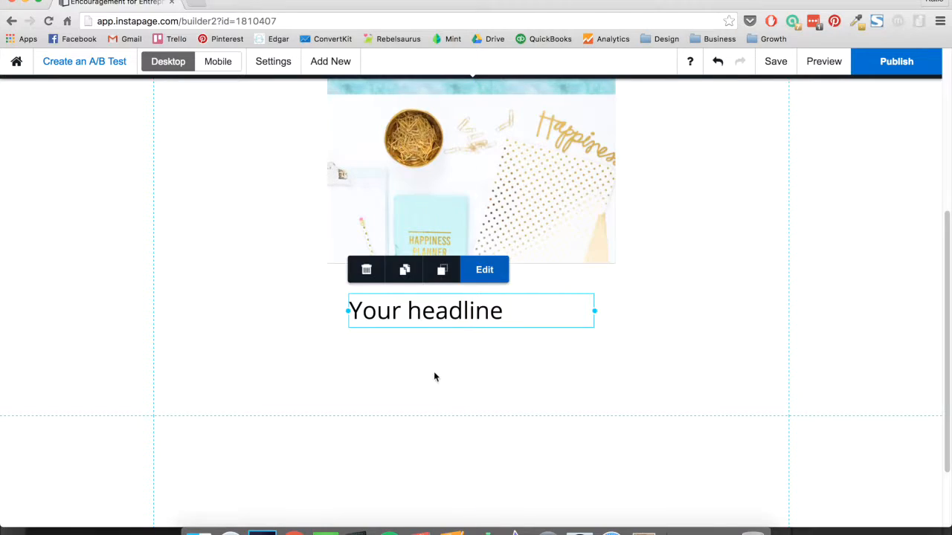
Step: Extend the section further downward and add a paragraph element below the headline
click(436, 408)
drag(439, 415, 429, 501)
scroll(445, 452, down, 3)
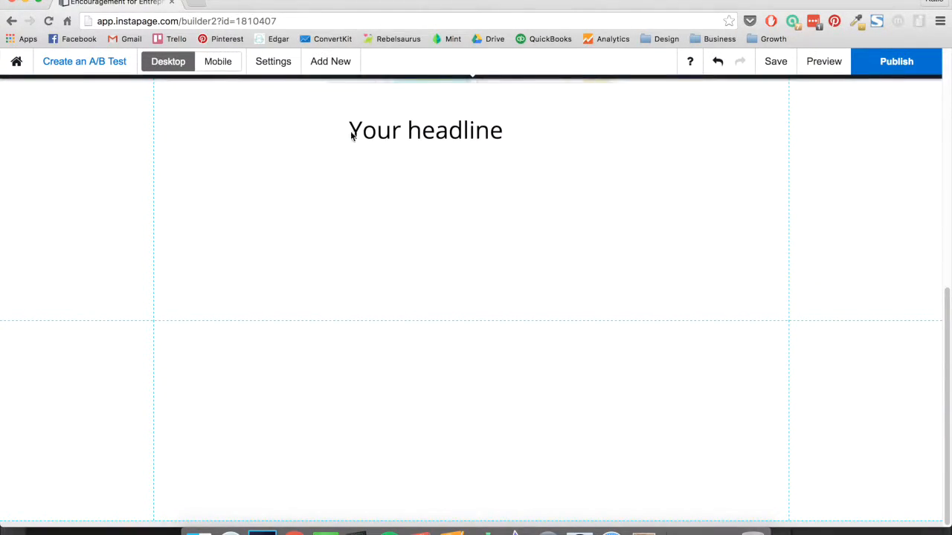
click(337, 66)
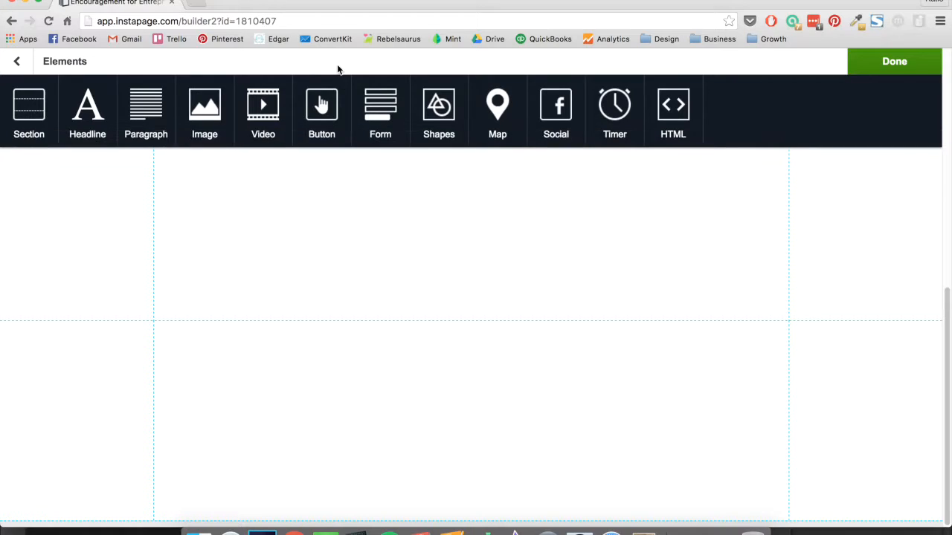
click(149, 120)
drag(409, 297, 407, 177)
Step: Review the page layout from the logo header down to the placeholder headline and paragraph
scroll(391, 268, up, 10)
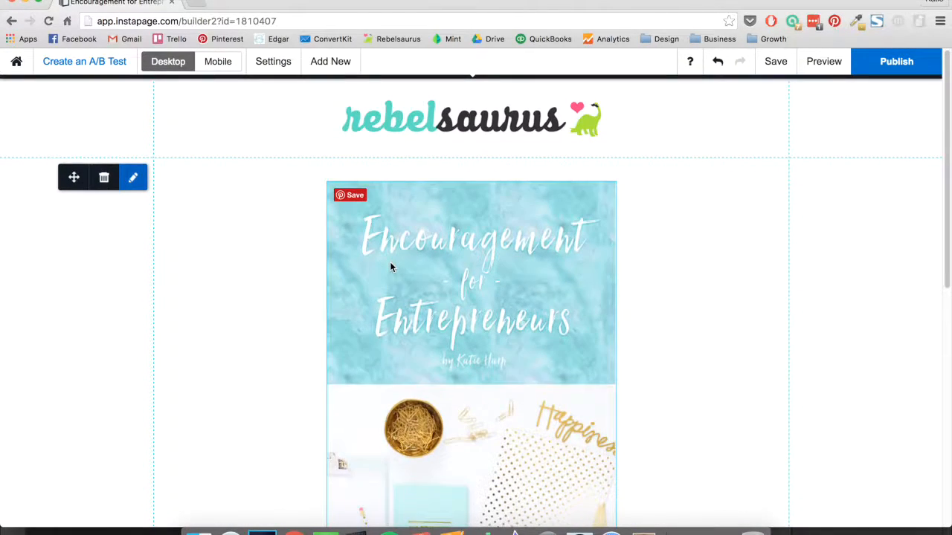
scroll(310, 285, down, 8)
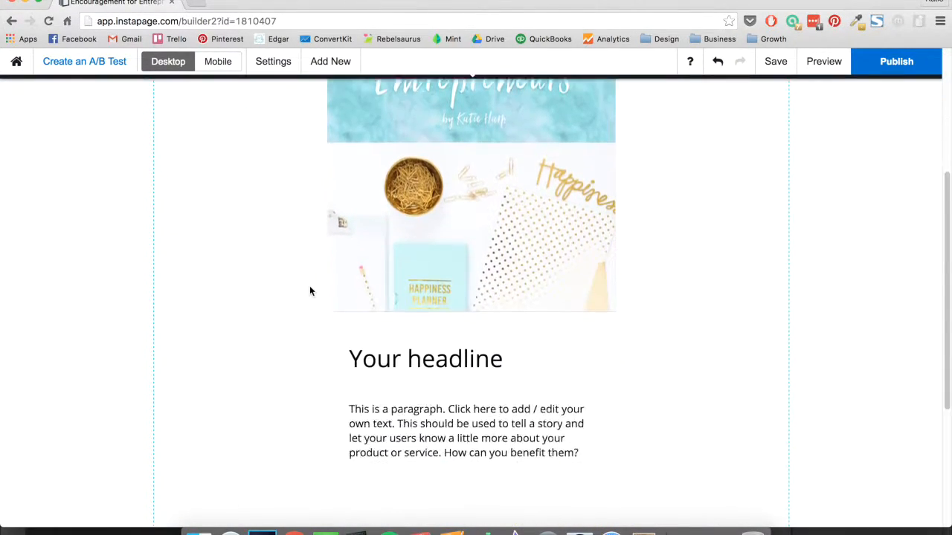
scroll(311, 291, up, 8)
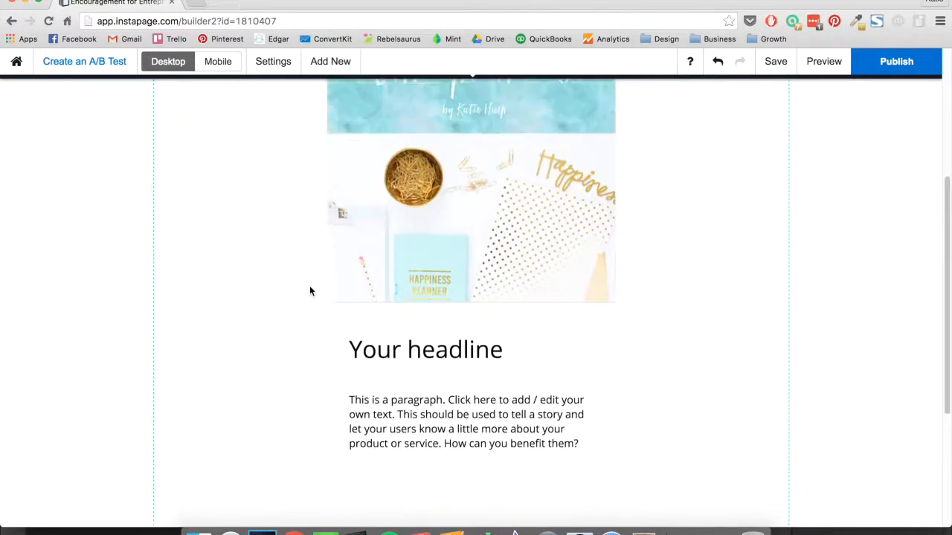
scroll(311, 291, down, 8)
scroll(311, 291, up, 8)
scroll(311, 291, down, 5)
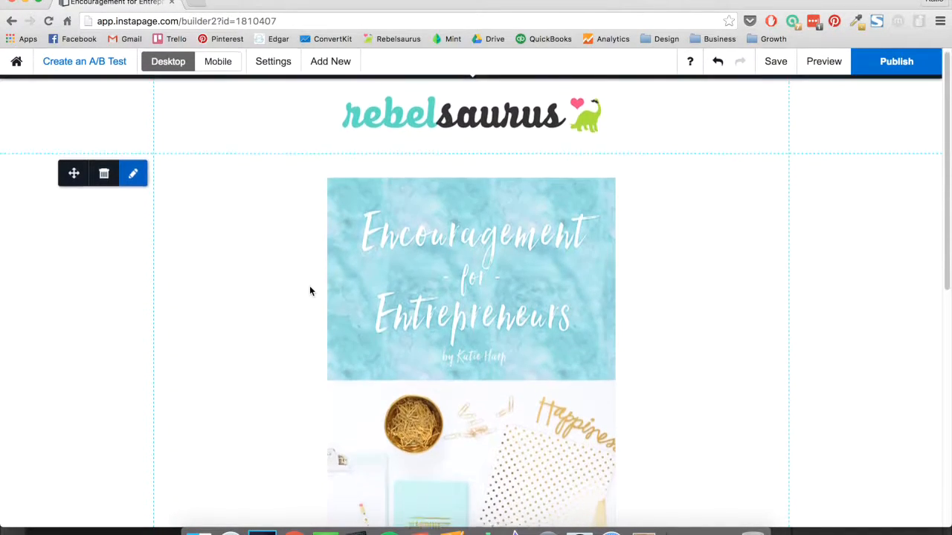
scroll(311, 291, down, 3)
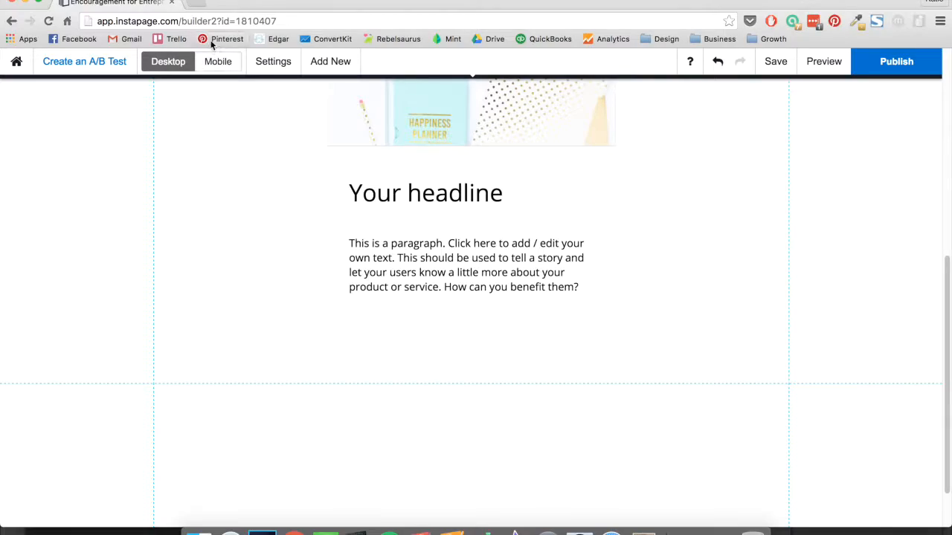
Step: Switch to DPD by opening getdpd.com/dashboard in a new browser tab
click(198, 4)
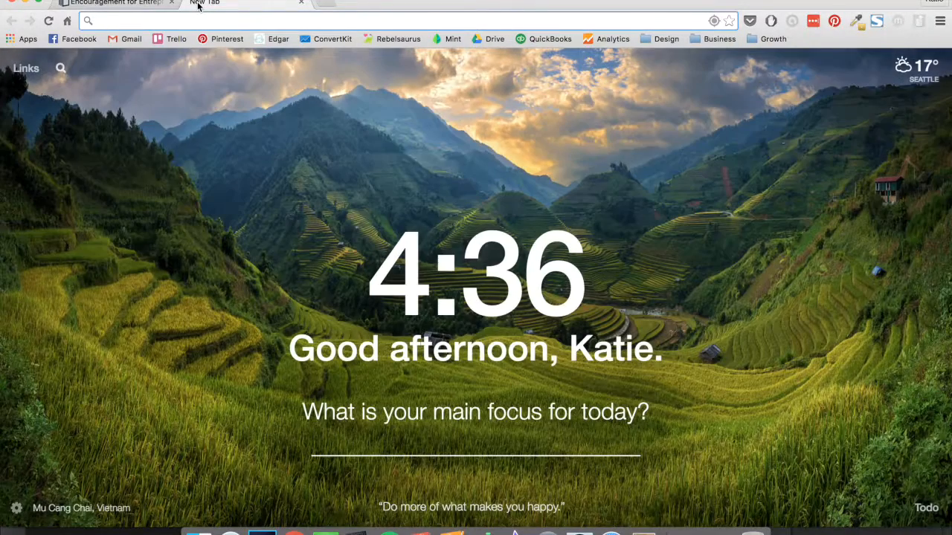
text(getdpd)
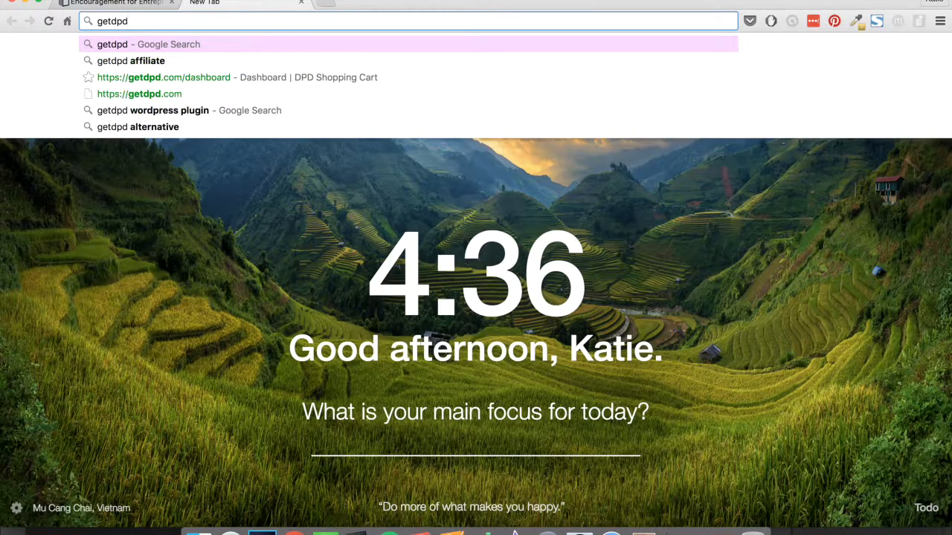
key(Down)
key(Down)
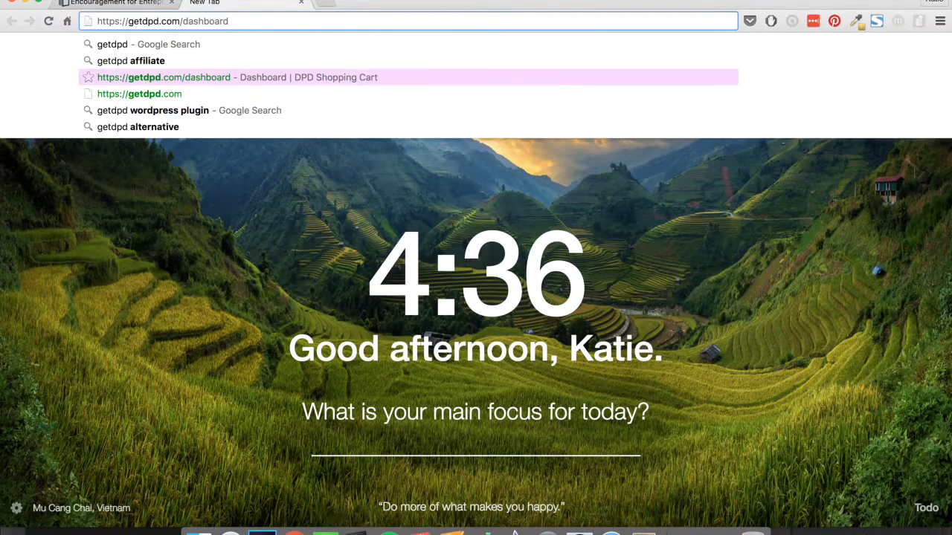
key(Return)
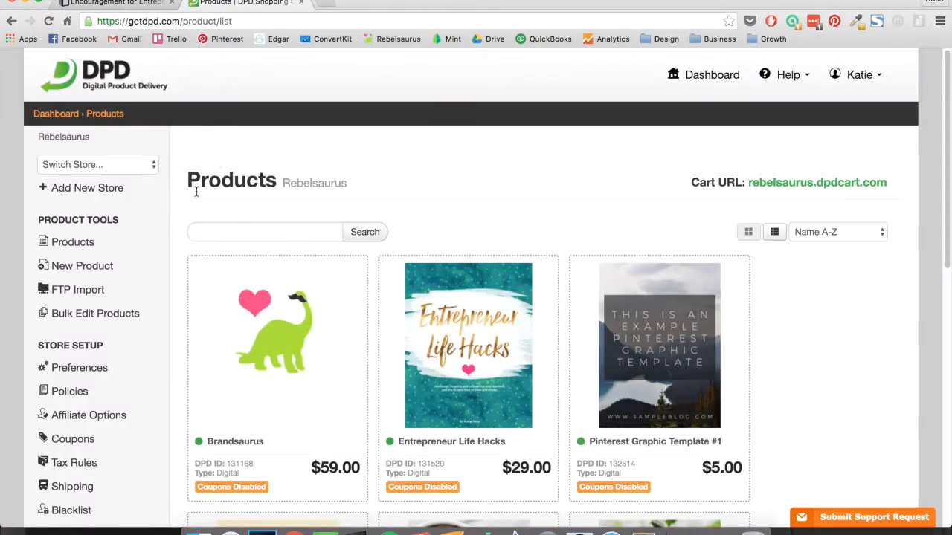
Step: Start a new product in the Rebelsaurus store with the Digital Product type
click(122, 265)
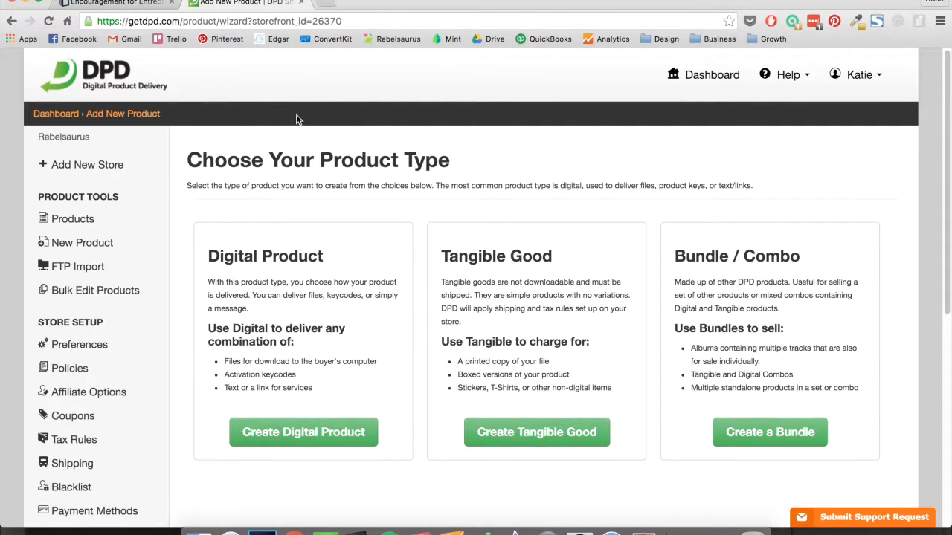
scroll(387, 358, down, 3)
scroll(388, 358, up, 3)
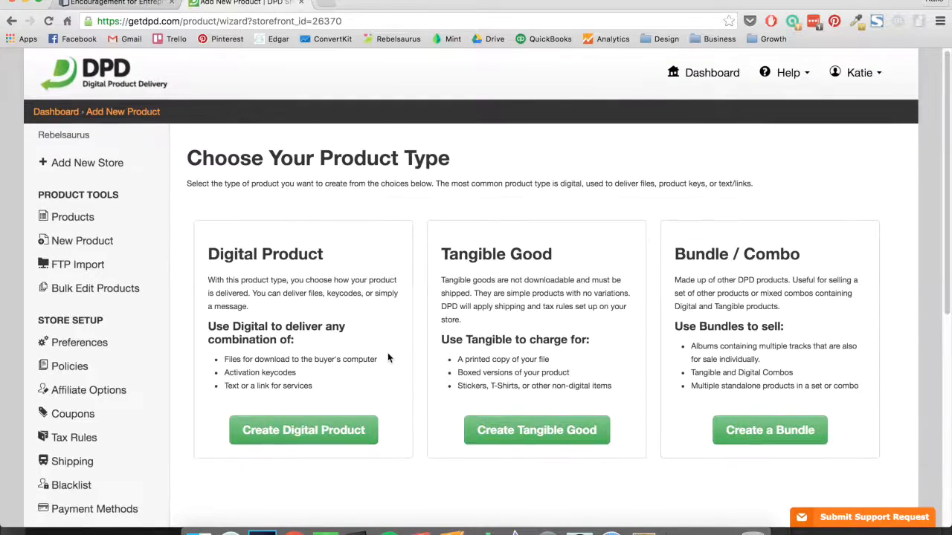
click(333, 436)
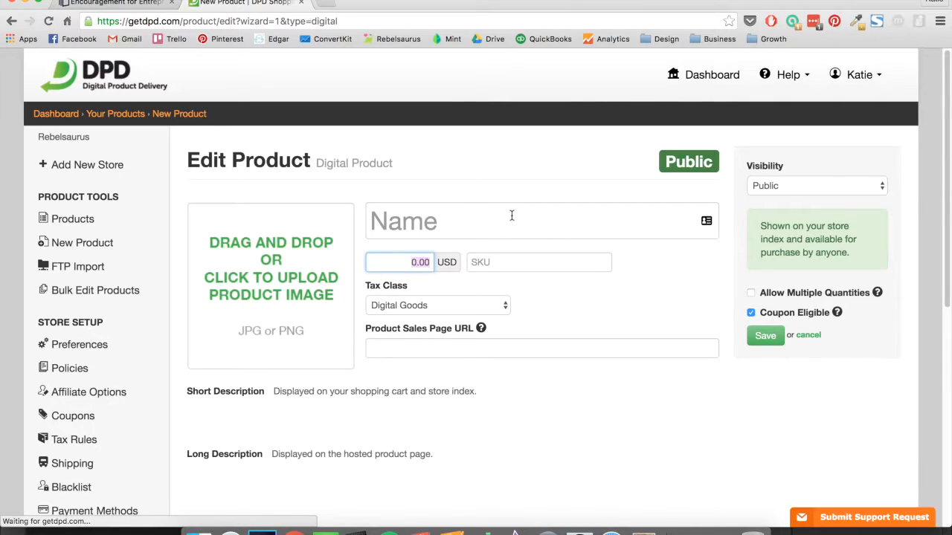
Step: Set the product's price to 12 USD and its name to Encouragement for Entrepreneurs
click(413, 267)
text(12)
click(444, 230)
text(Encouarg)
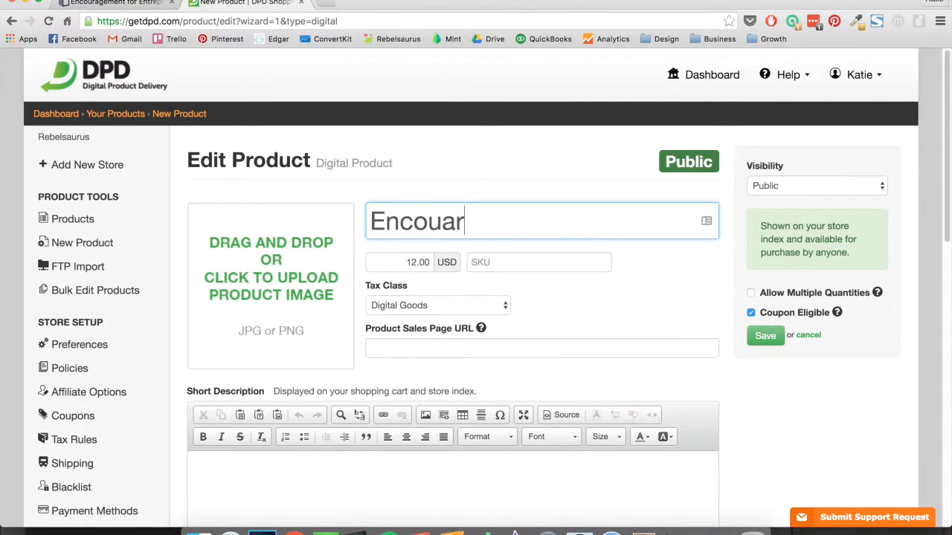
key(BackSpace)
key(BackSpace)
text(agement for)
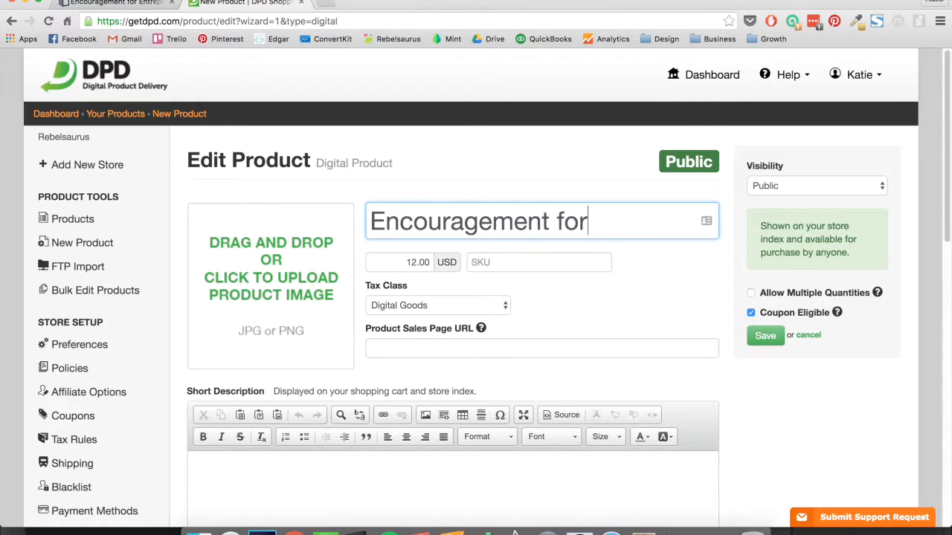
text( Entrepreneurs)
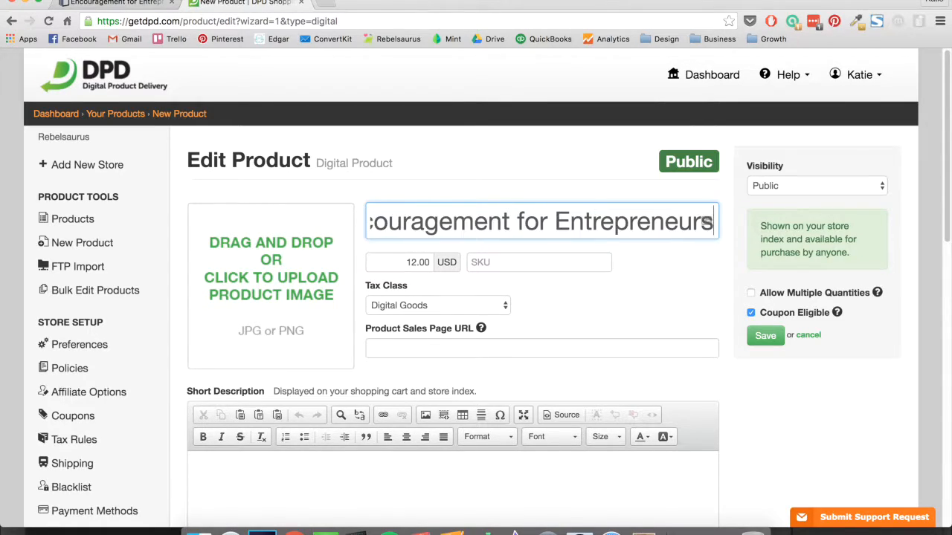
Step: Upload the ebook cover screenshot from the Desktop folder as the product image
click(287, 251)
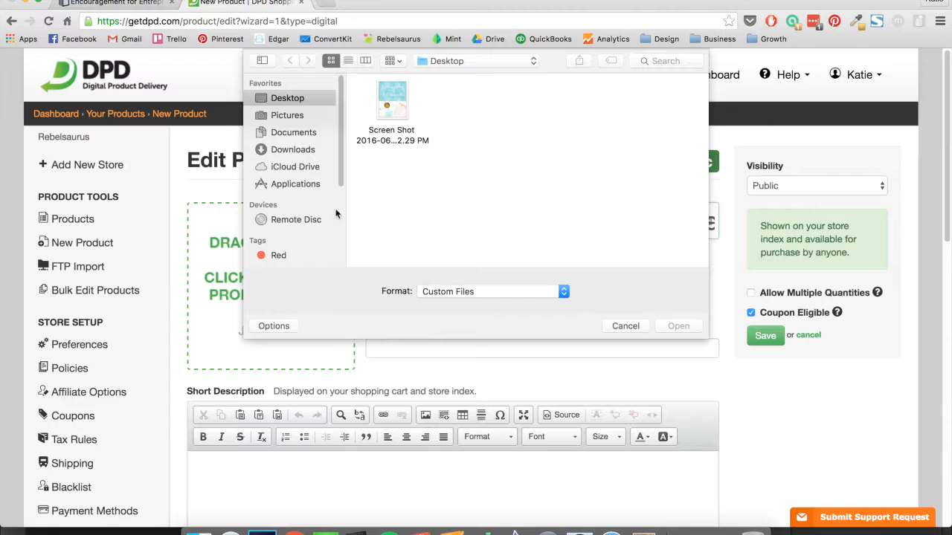
double_click(392, 104)
scroll(395, 200, down, 2)
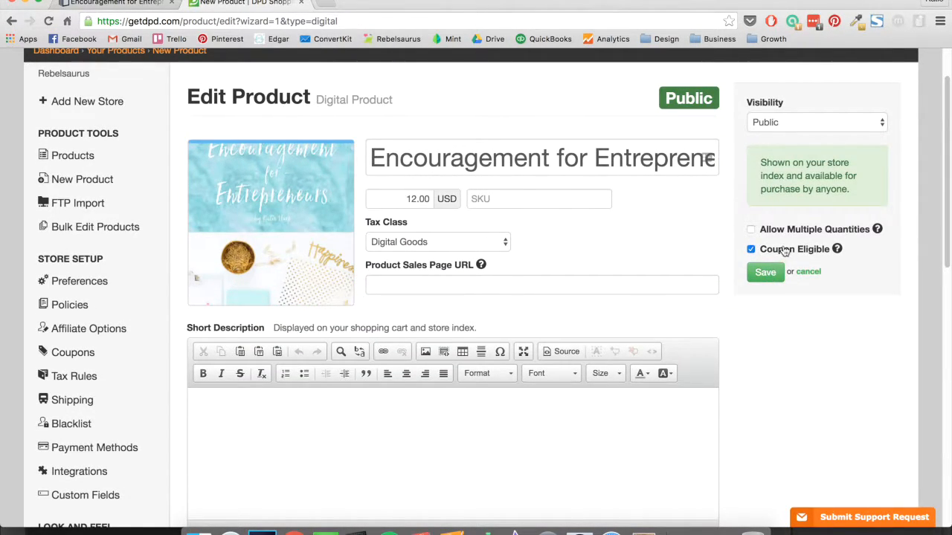
Step: Turn off coupon eligibility for the product and save it
scroll(718, 401, down, 10)
scroll(719, 399, up, 10)
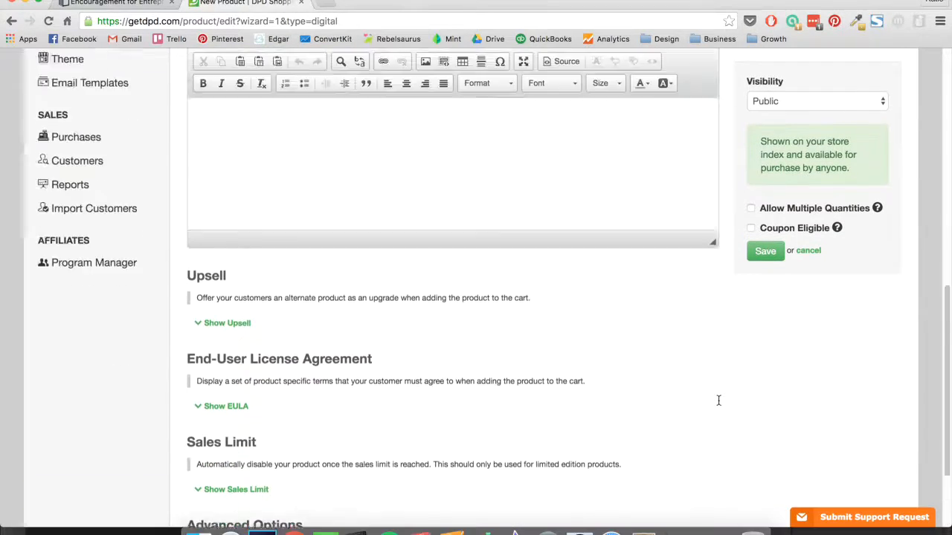
click(762, 264)
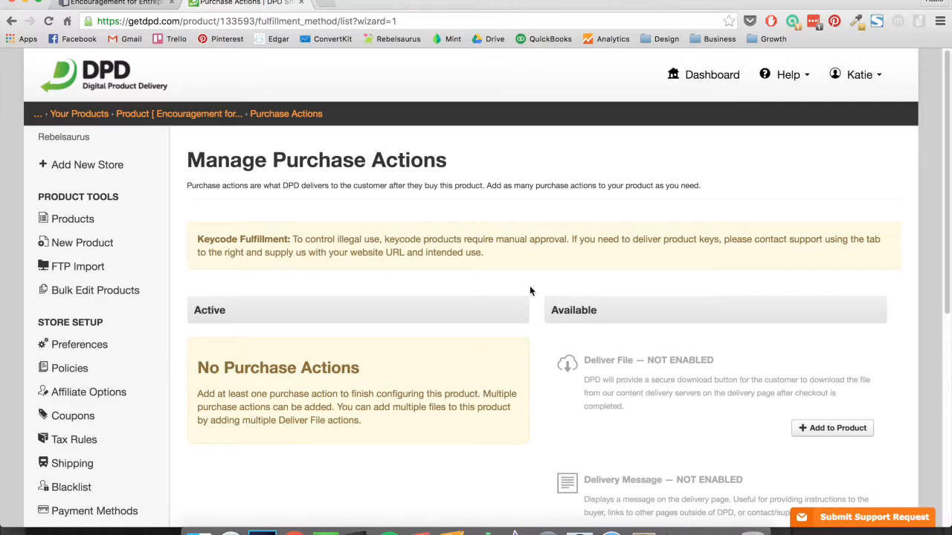
Step: Add the Deliver File purchase action to the product
scroll(529, 290, down, 10)
scroll(530, 290, up, 10)
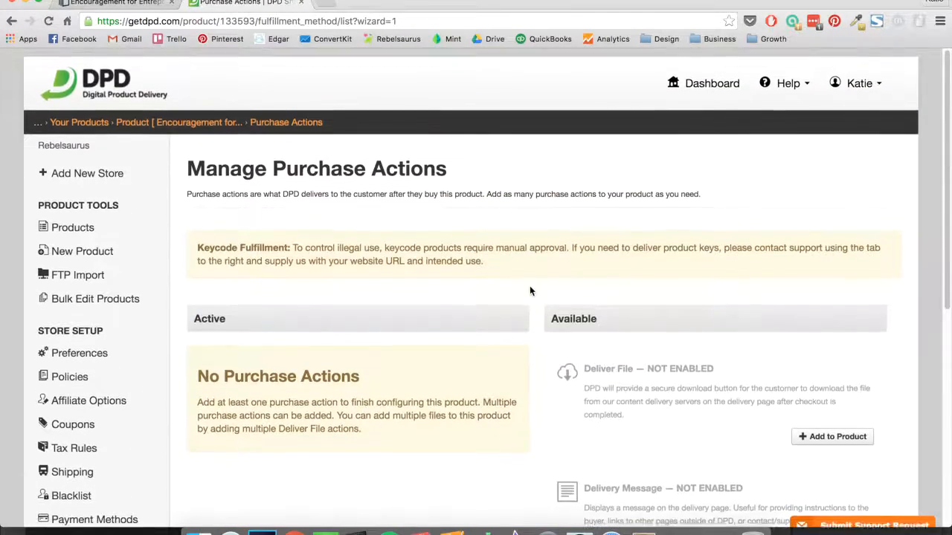
scroll(567, 255, down, 5)
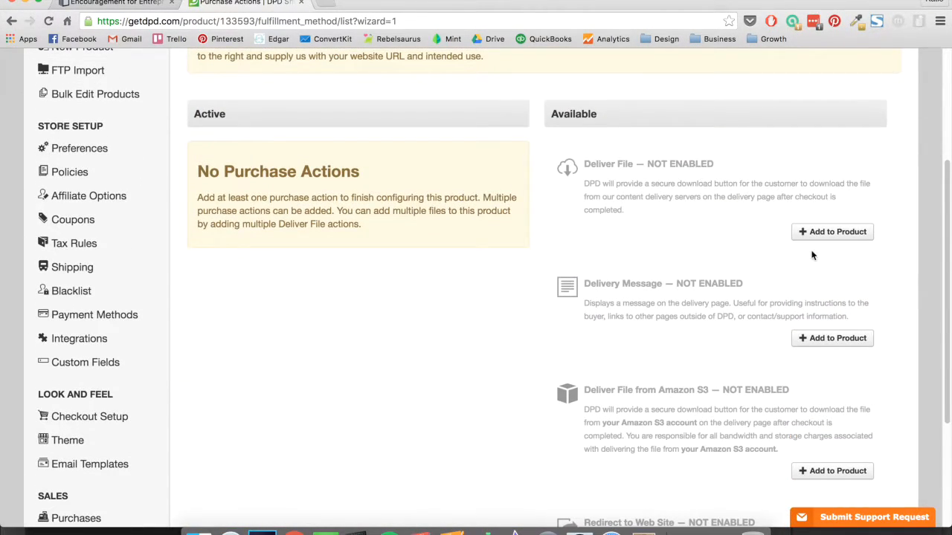
click(835, 233)
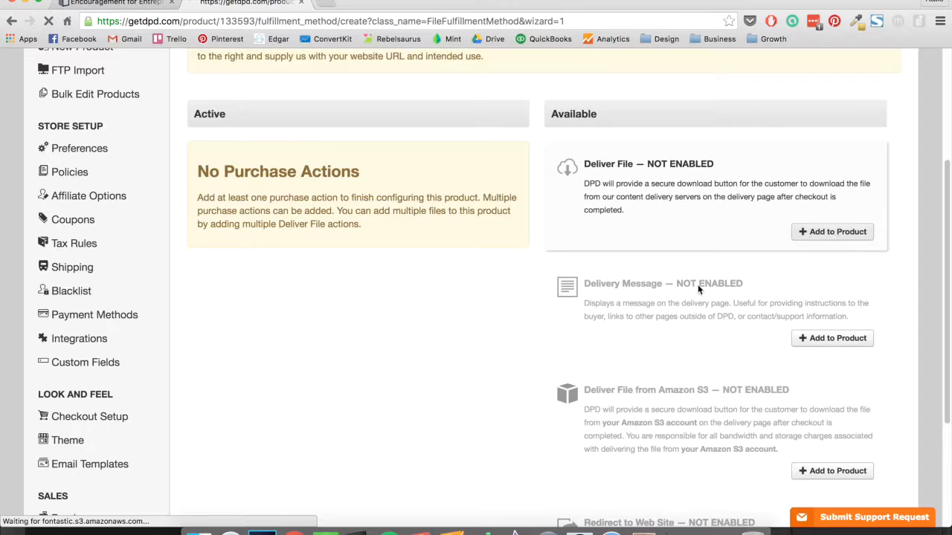
Step: Name the delivery file Encouragement for Entrepreneurs and upload the Encouragement for Entrepreneurs PDF from the Rebelsaurus folder in Pictures
click(453, 346)
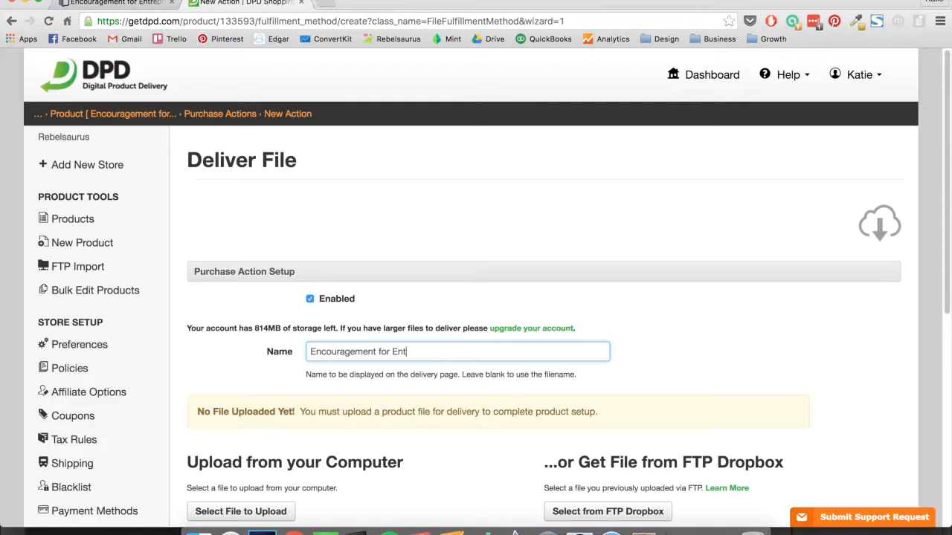
scroll(257, 389, down, 4)
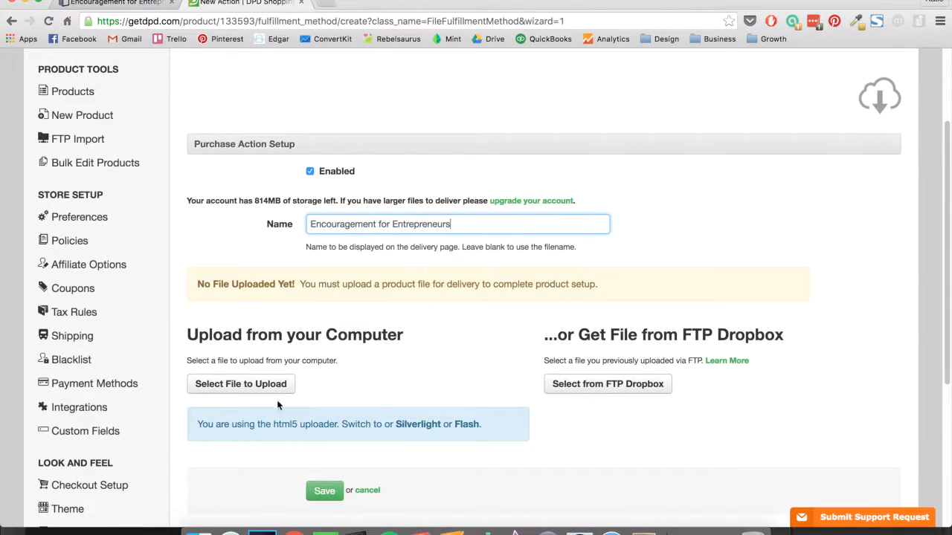
click(257, 389)
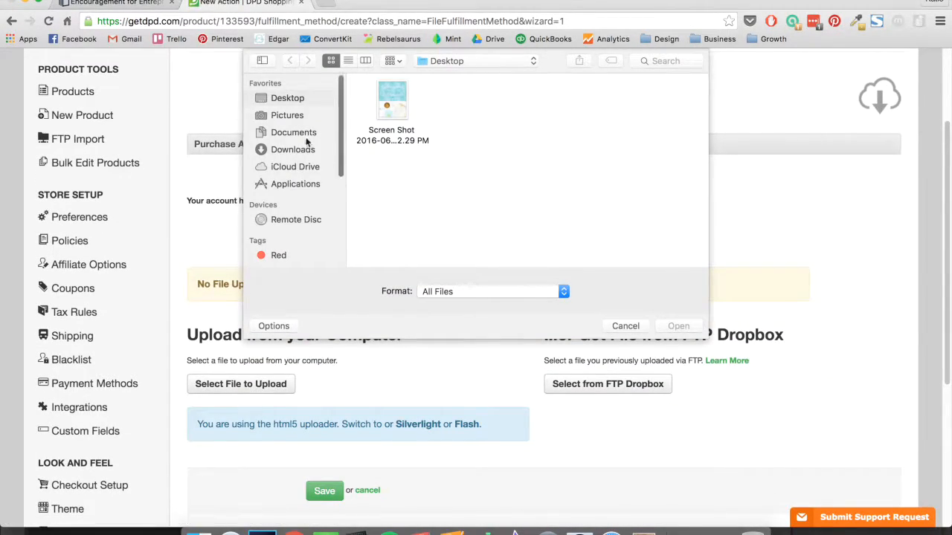
click(292, 116)
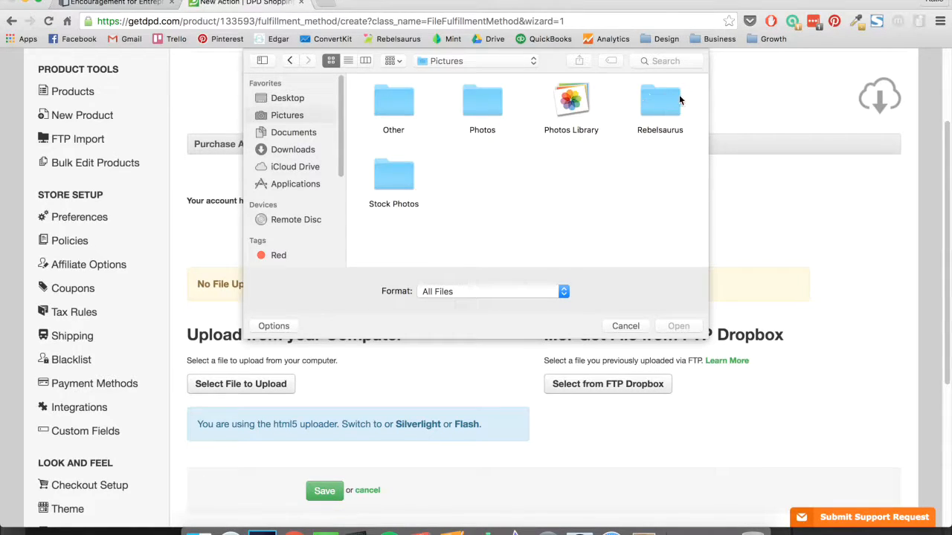
double_click(677, 97)
scroll(617, 168, down, 3)
scroll(617, 171, down, 10)
double_click(632, 83)
click(579, 90)
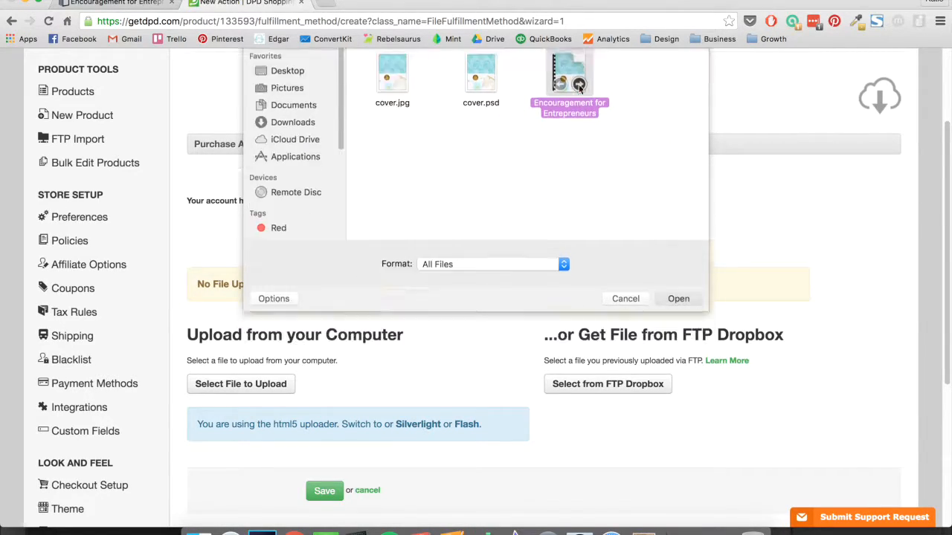
double_click(579, 90)
click(322, 397)
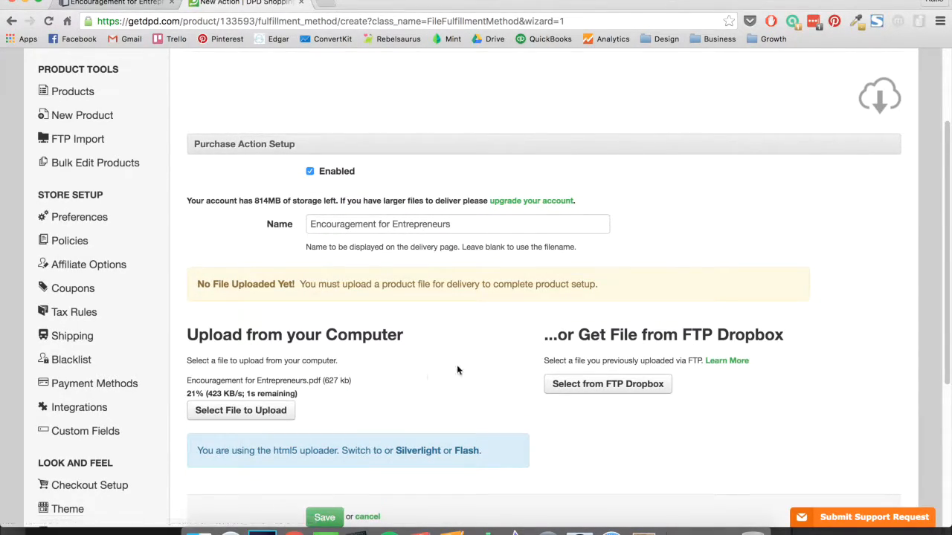
Step: Save the uploaded file, then save the Deliver File action with its default PDF tracking and encryption settings
scroll(492, 360, down, 2)
scroll(492, 362, down, 1)
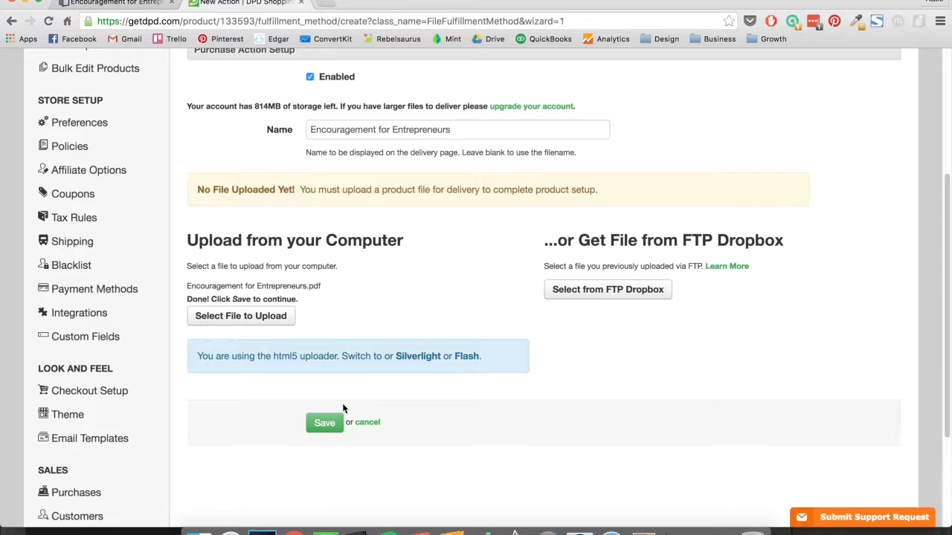
click(333, 422)
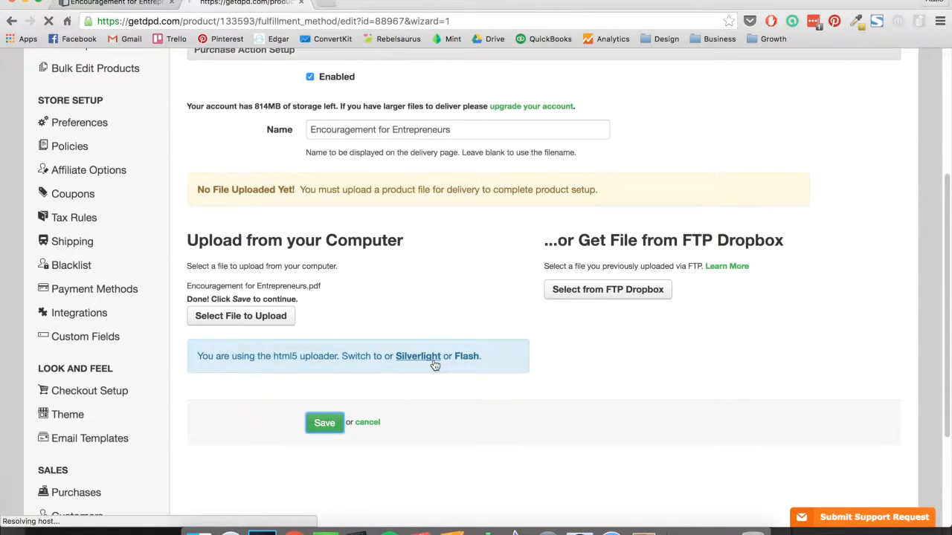
scroll(435, 365, down, 5)
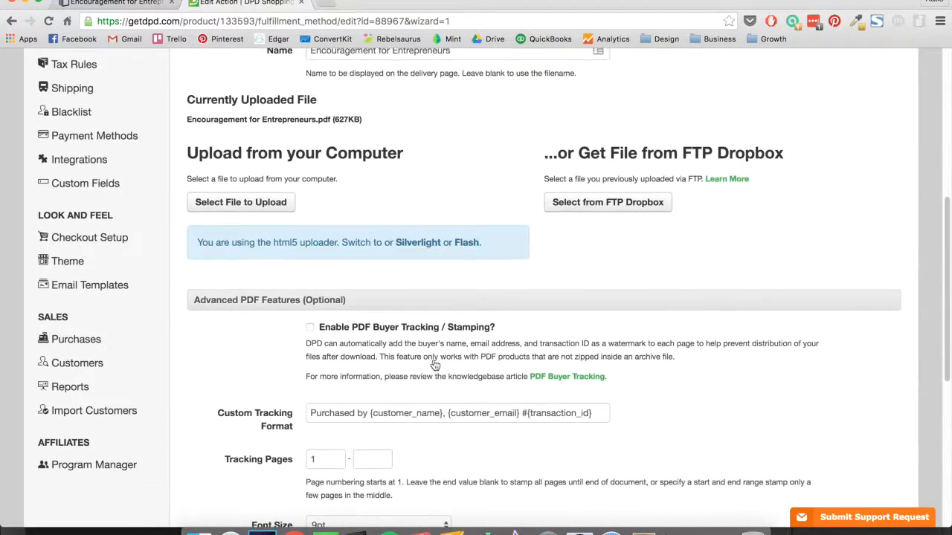
scroll(435, 364, down, 5)
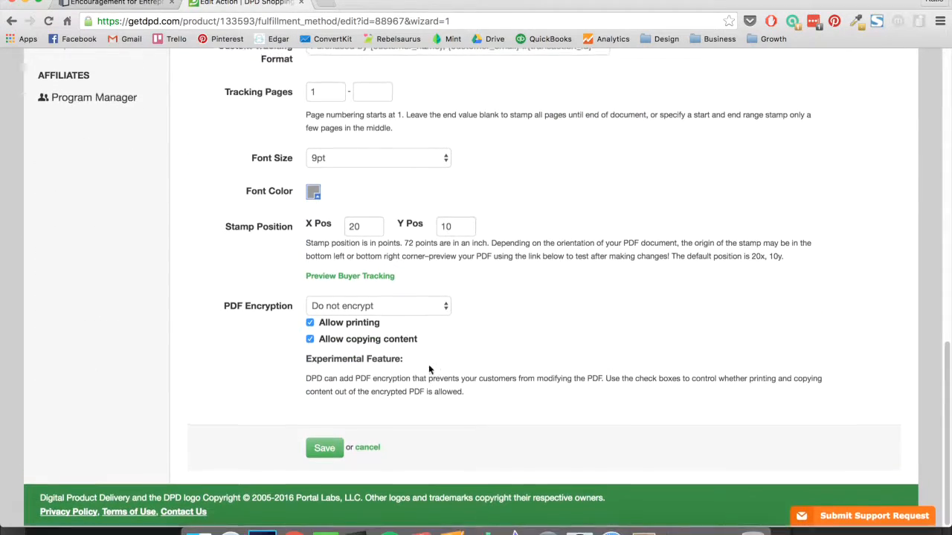
click(326, 454)
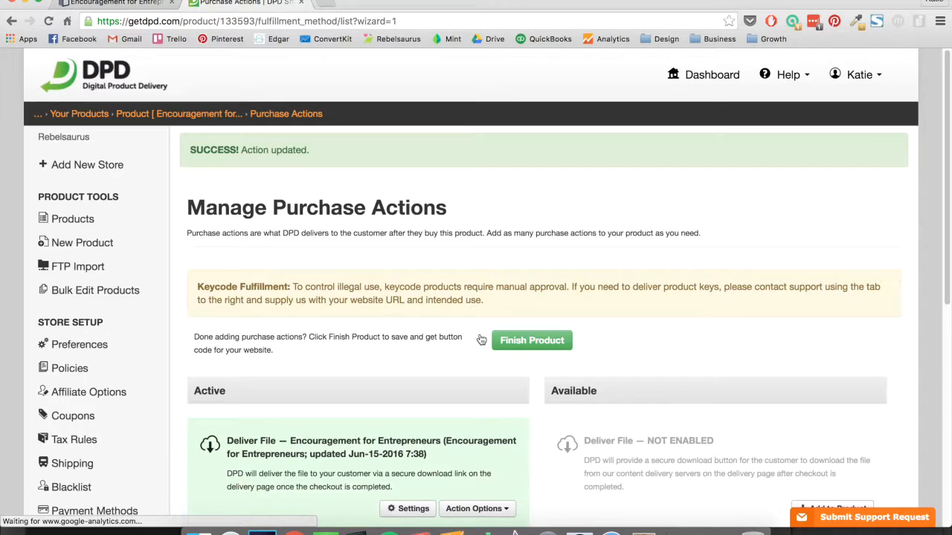
Step: Finish the product setup and open its button code page
scroll(482, 340, down, 3)
scroll(482, 339, up, 4)
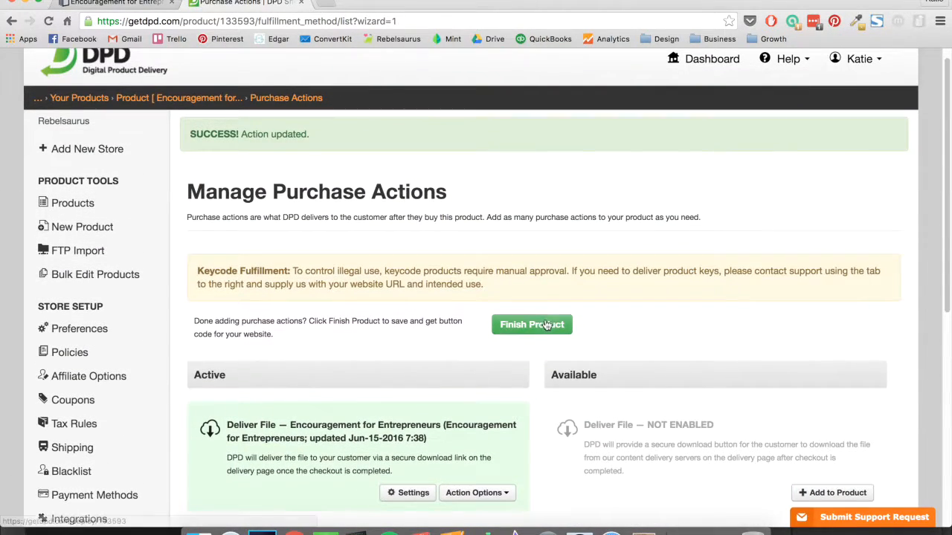
click(549, 324)
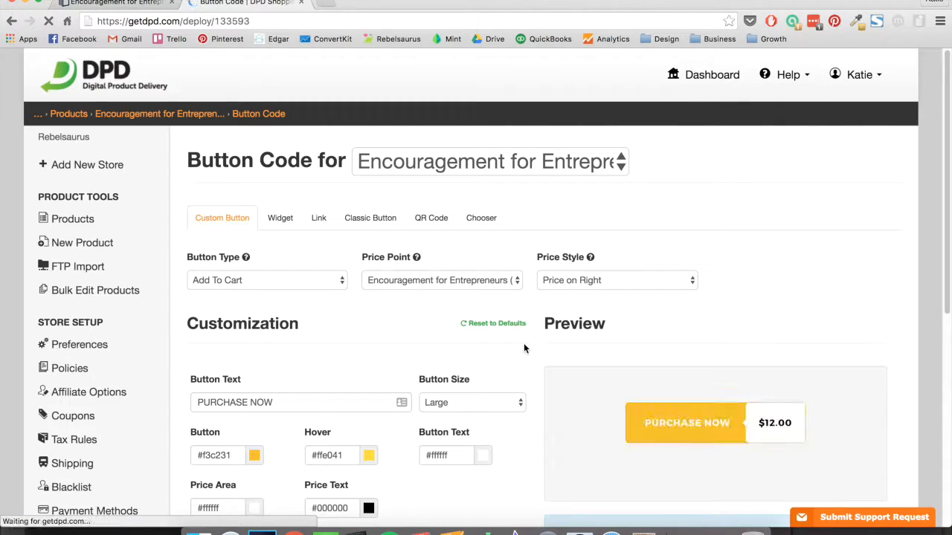
Step: Copy the website code for the custom Add To Cart button labelled PURCHASE NOW, keeping its default styling
scroll(524, 343, down, 1)
scroll(524, 348, down, 4)
scroll(523, 290, up, 5)
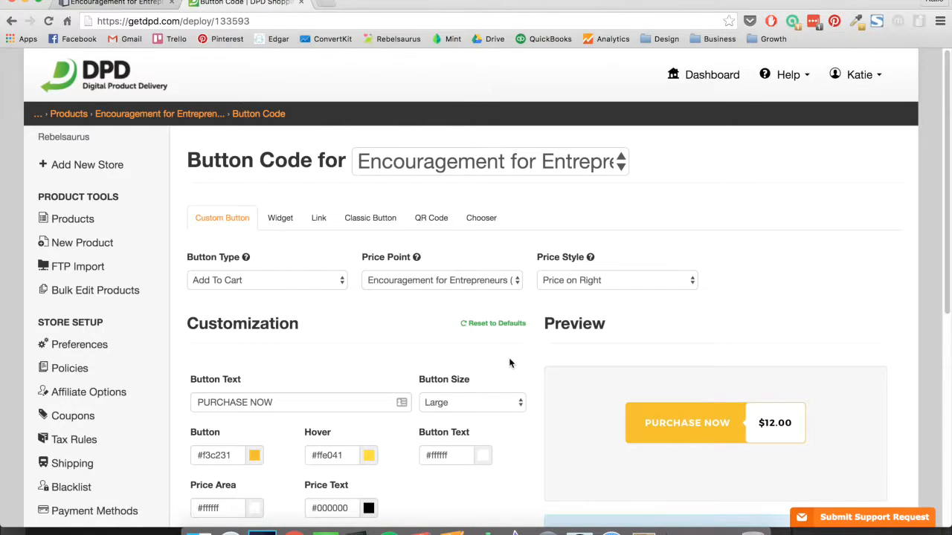
scroll(519, 360, down, 3)
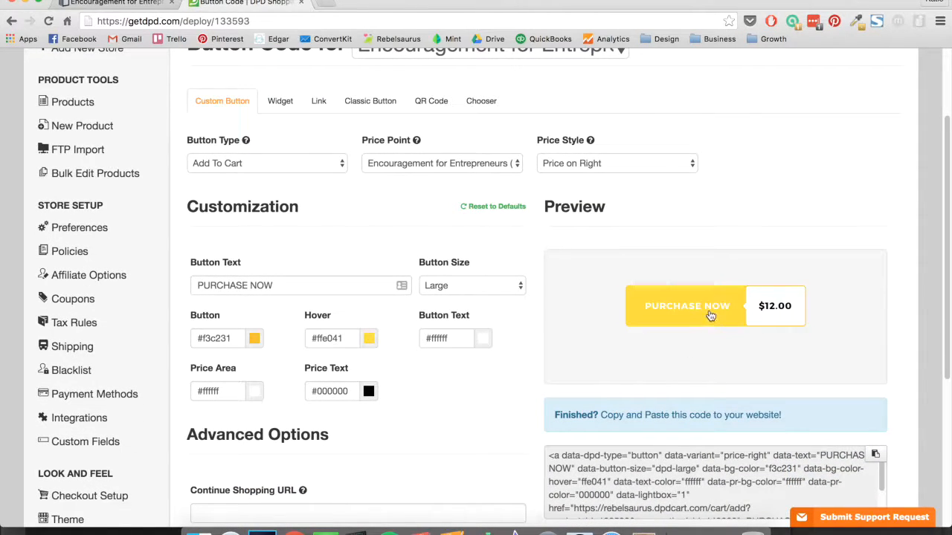
scroll(504, 315, down, 2)
click(595, 402)
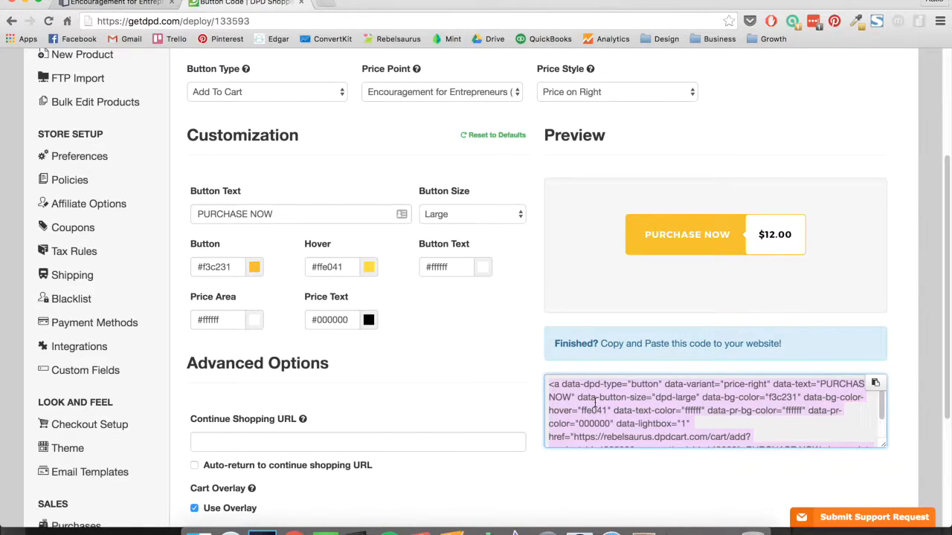
scroll(301, 146, up, 5)
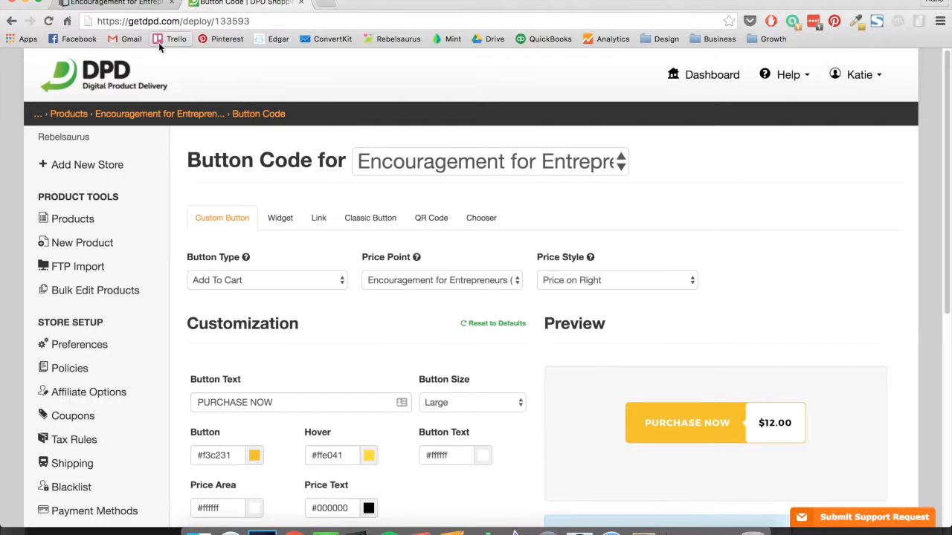
Step: Switch to the Instapage builder, extend the page section downward and place an HTML element below the paragraph
click(132, 7)
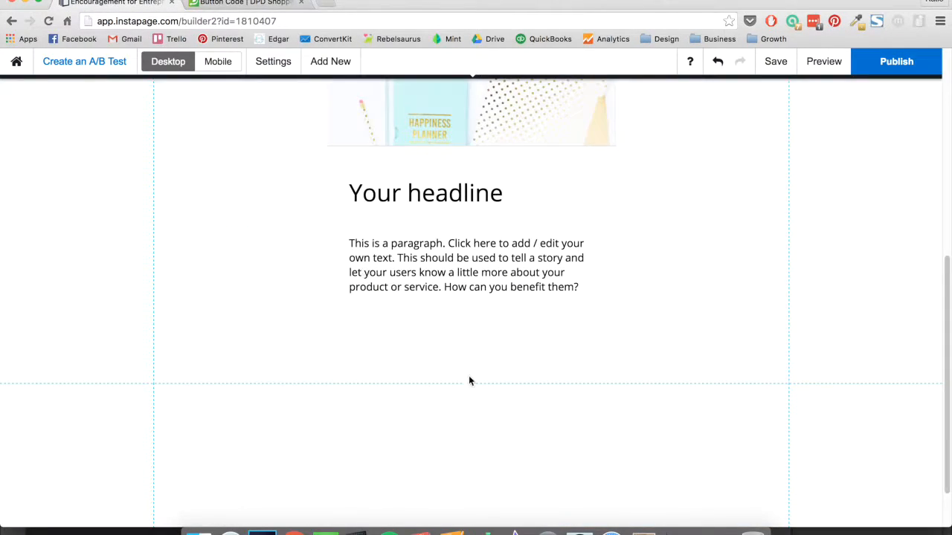
drag(470, 384, 470, 442)
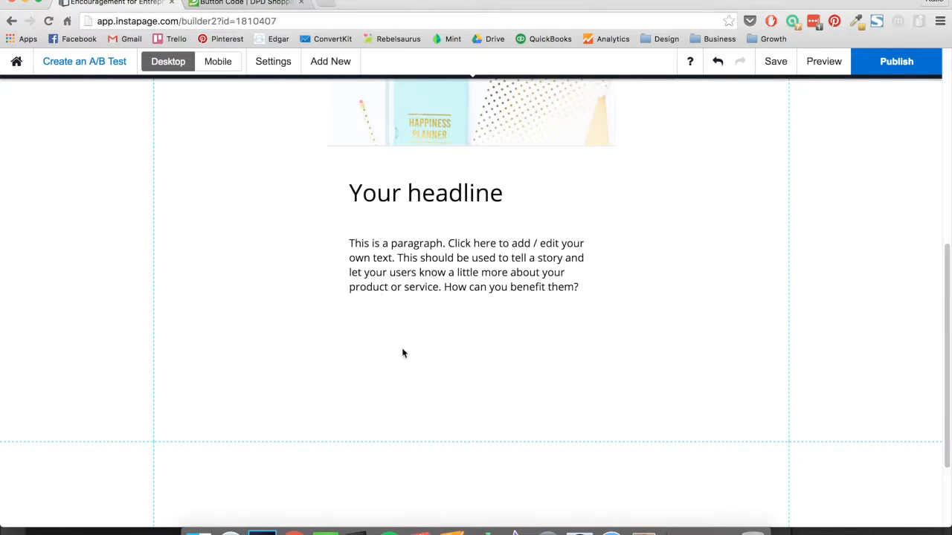
click(328, 73)
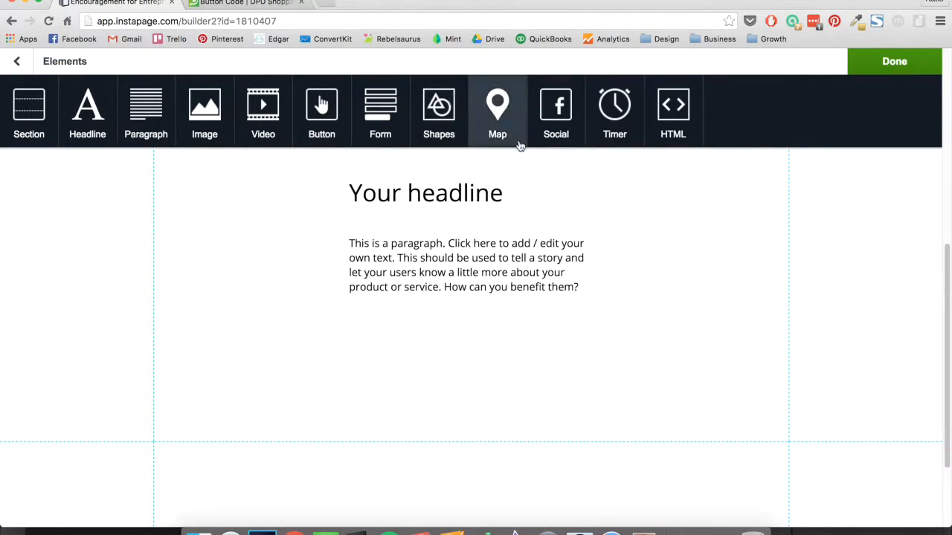
click(682, 123)
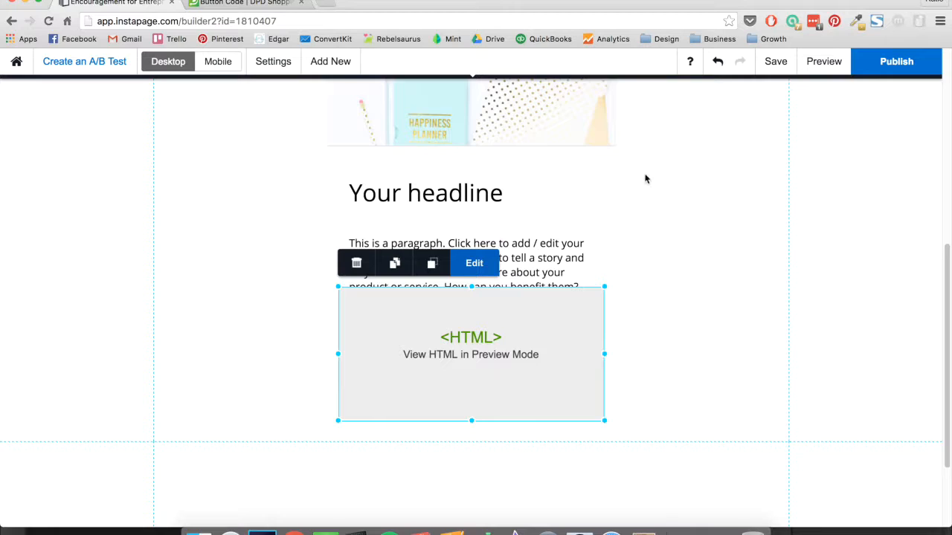
drag(484, 455, 484, 484)
mouse_move(501, 375)
mouse_down()
mouse_move(498, 405)
mouse_move(510, 380)
mouse_up()
Step: Paste the copied DPD button code into the HTML element and save the page
double_click(518, 355)
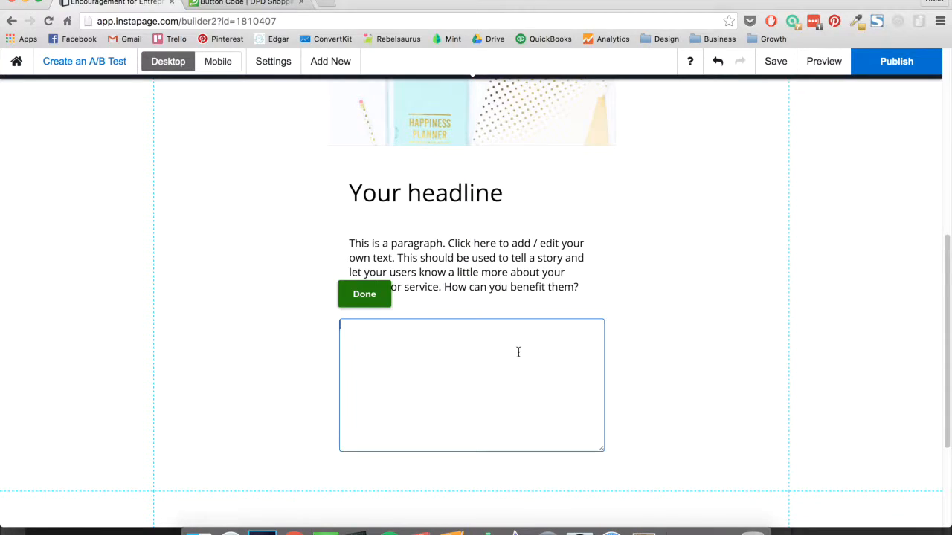
key(ctrl+v)
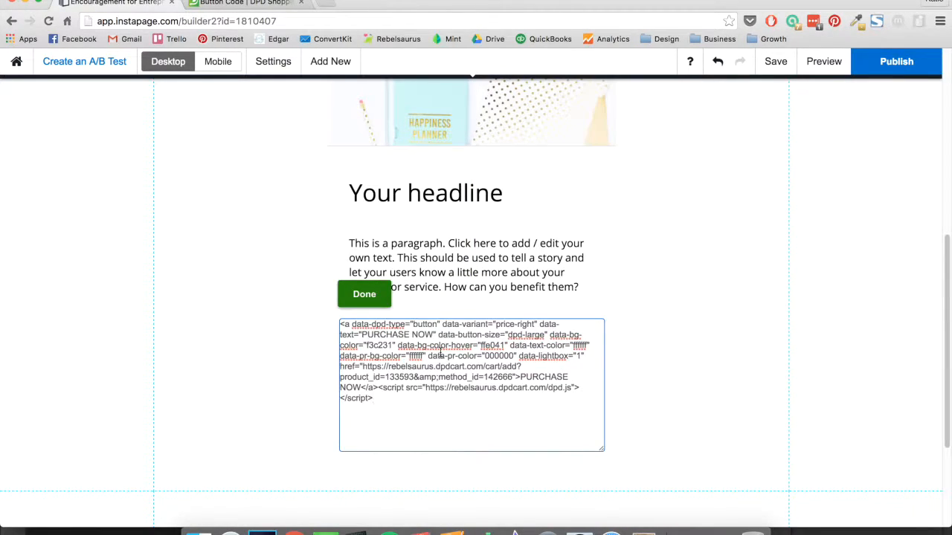
click(364, 294)
click(680, 308)
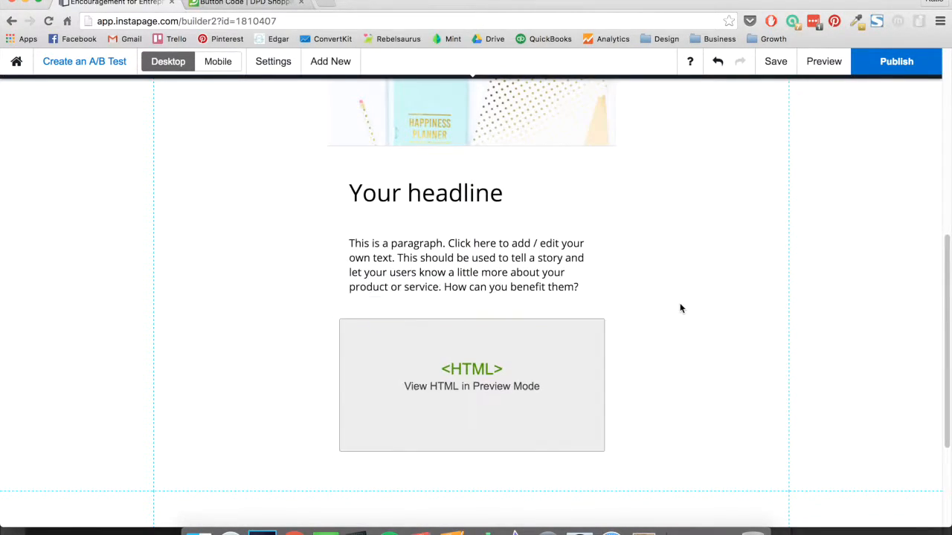
click(772, 64)
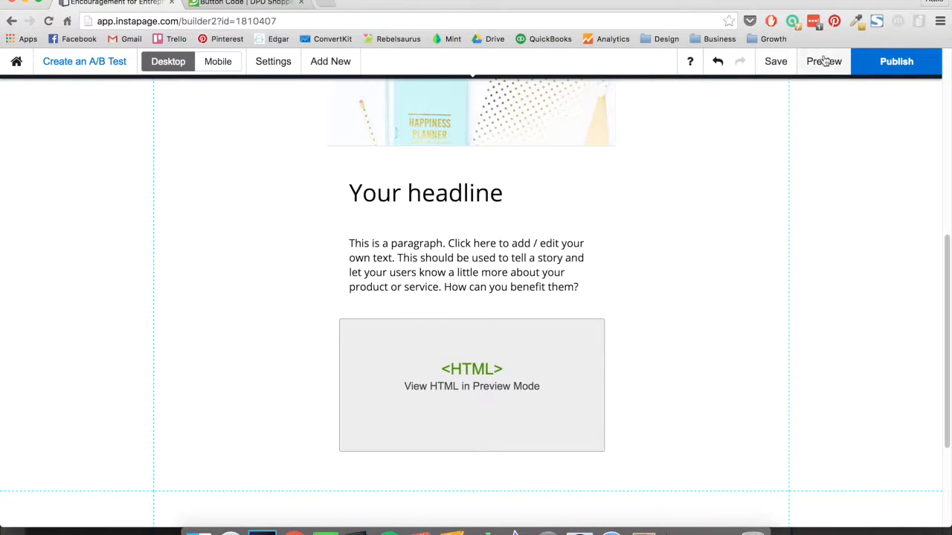
Step: Preview the page in desktop view and examine the whole layout from the logo to the purchase button
click(823, 62)
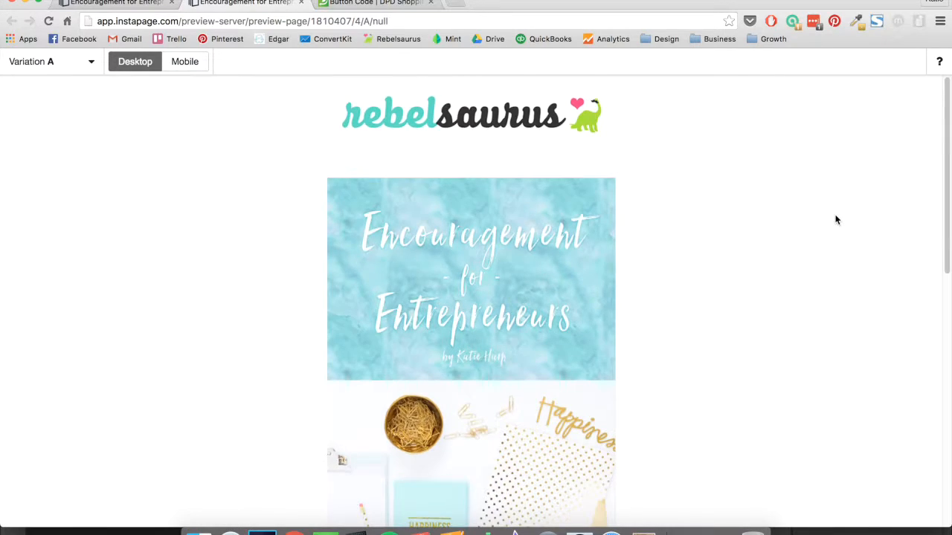
scroll(835, 219, down, 5)
scroll(836, 219, down, 4)
scroll(835, 220, up, 8)
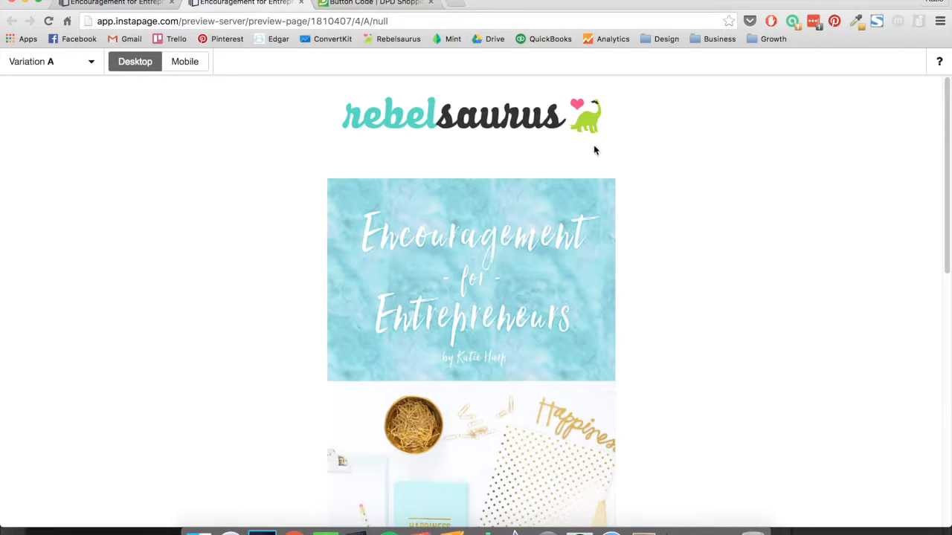
scroll(697, 157, down, 3)
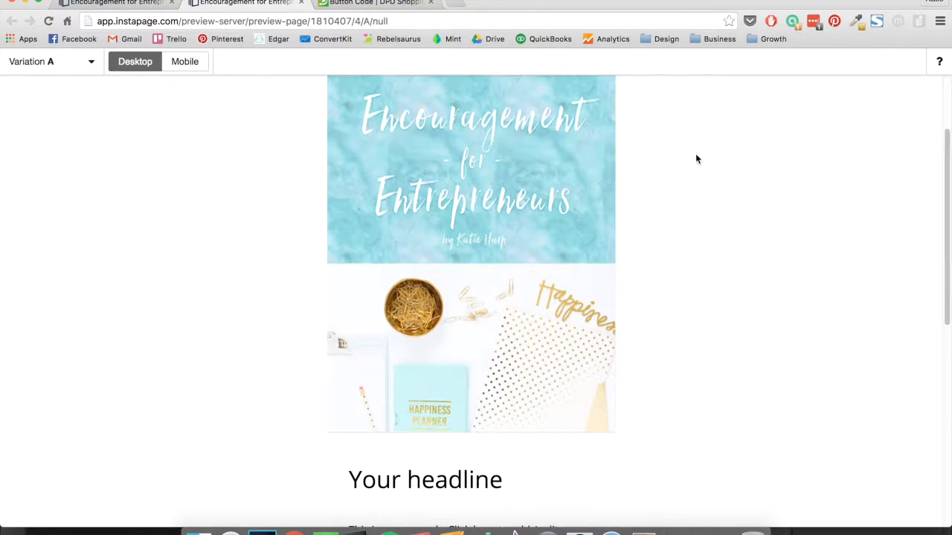
scroll(559, 295, down, 5)
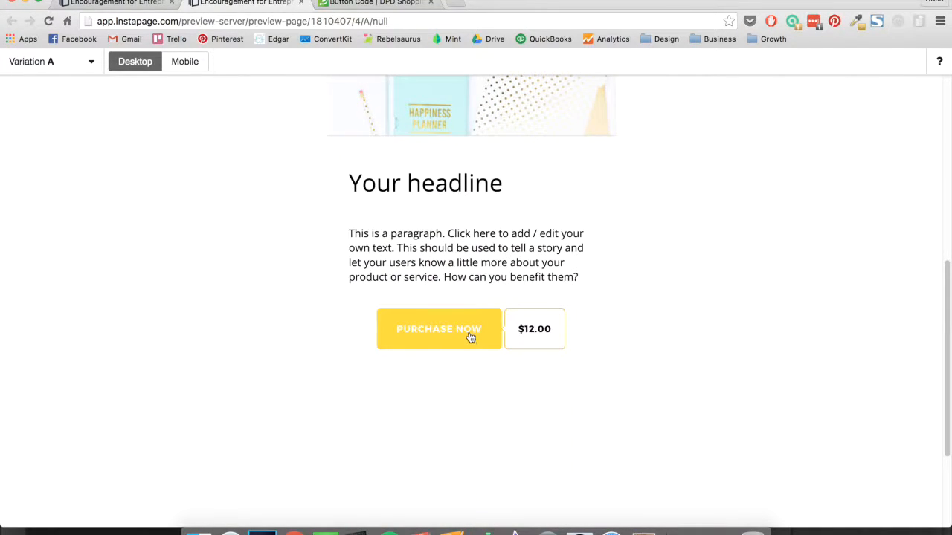
scroll(469, 334, down, 3)
scroll(471, 336, up, 3)
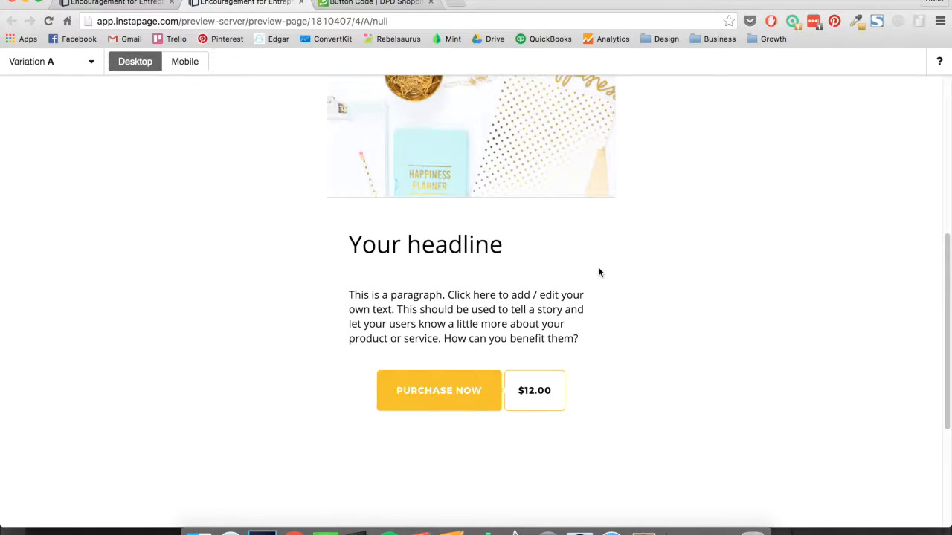
scroll(600, 273, up, 10)
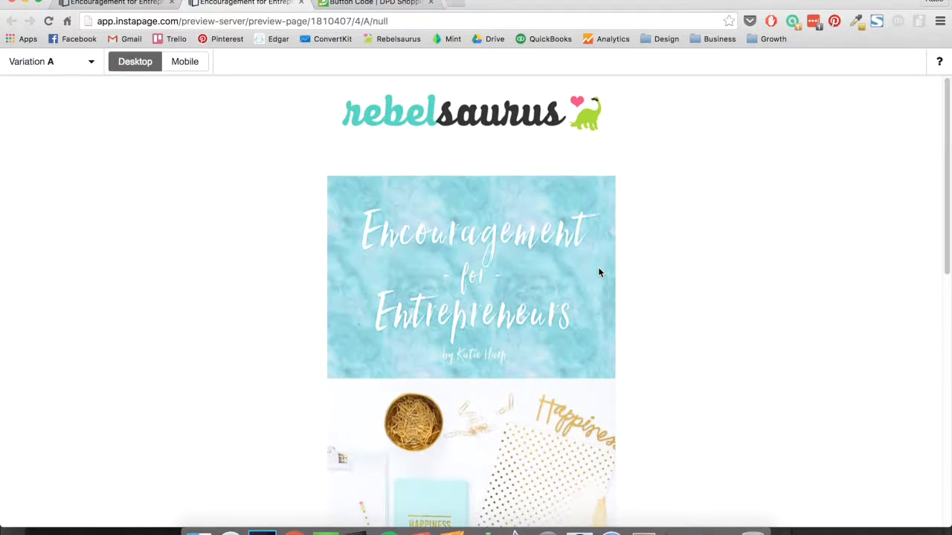
Step: Test the PURCHASE NOW button in the preview, check the order overlay and close it
scroll(599, 273, down, 10)
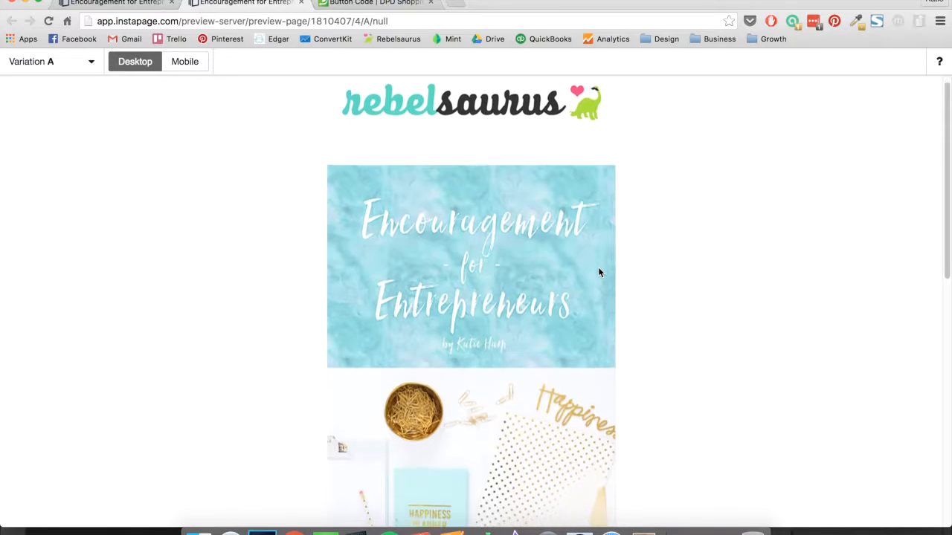
scroll(599, 273, up, 5)
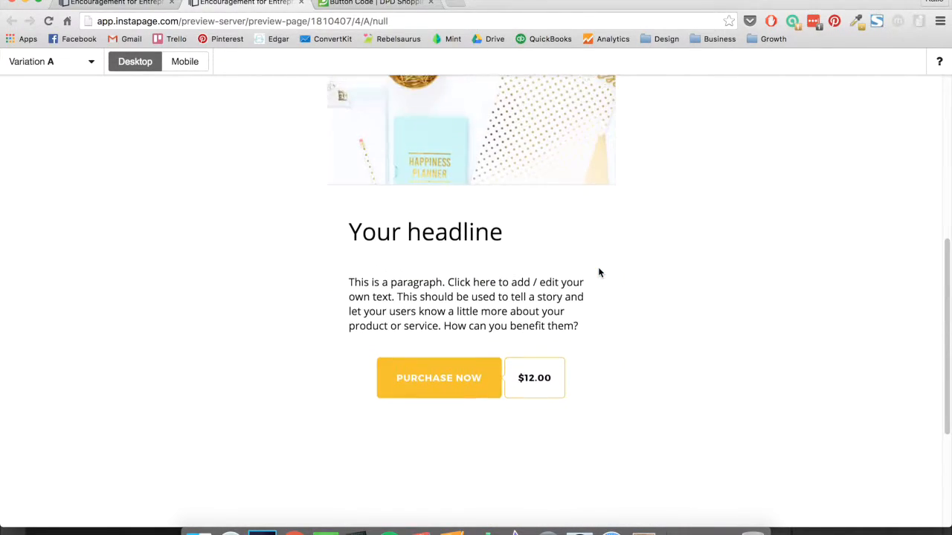
click(447, 357)
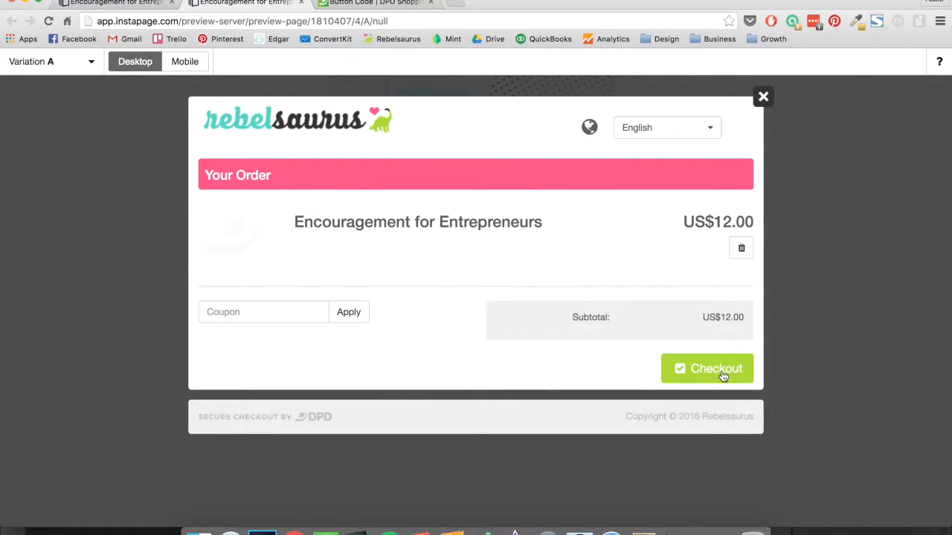
click(762, 99)
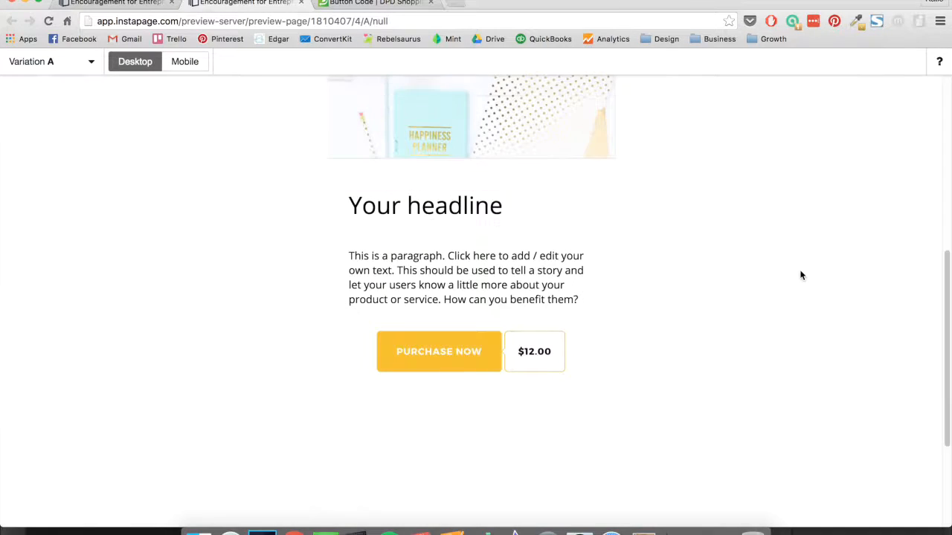
Step: Examine the previewed desktop page from the logo and ebook cover down to the headline, paragraph and purchase button
scroll(799, 274, up, 10)
scroll(801, 275, down, 1)
scroll(801, 275, down, 5)
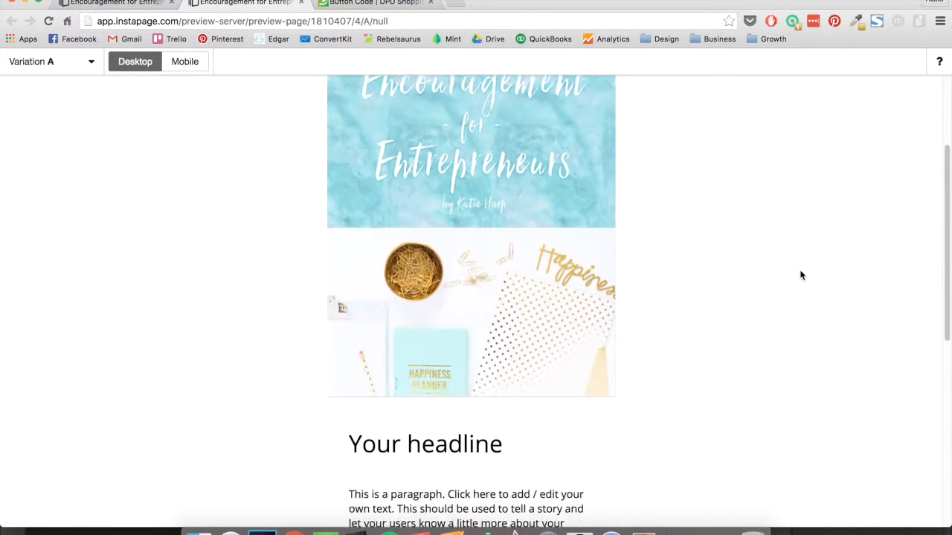
scroll(801, 275, up, 6)
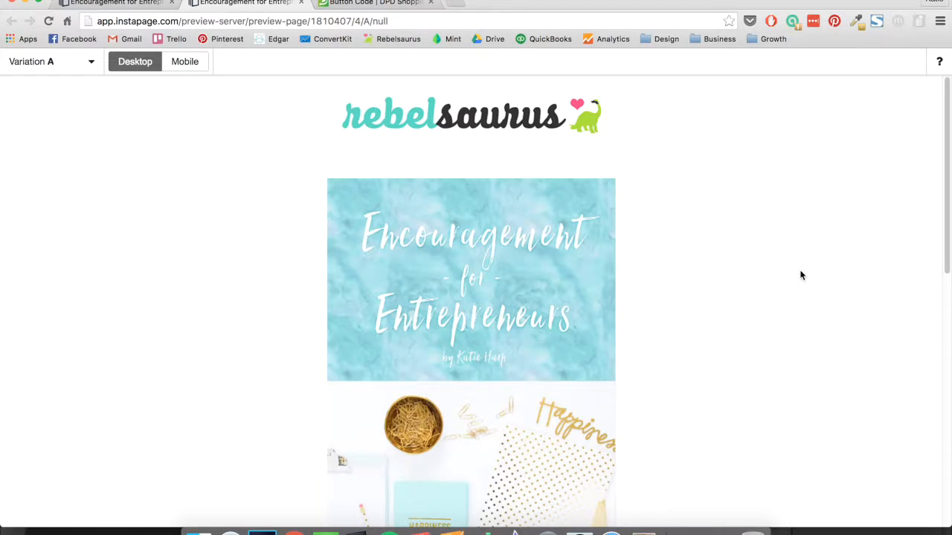
scroll(801, 276, down, 10)
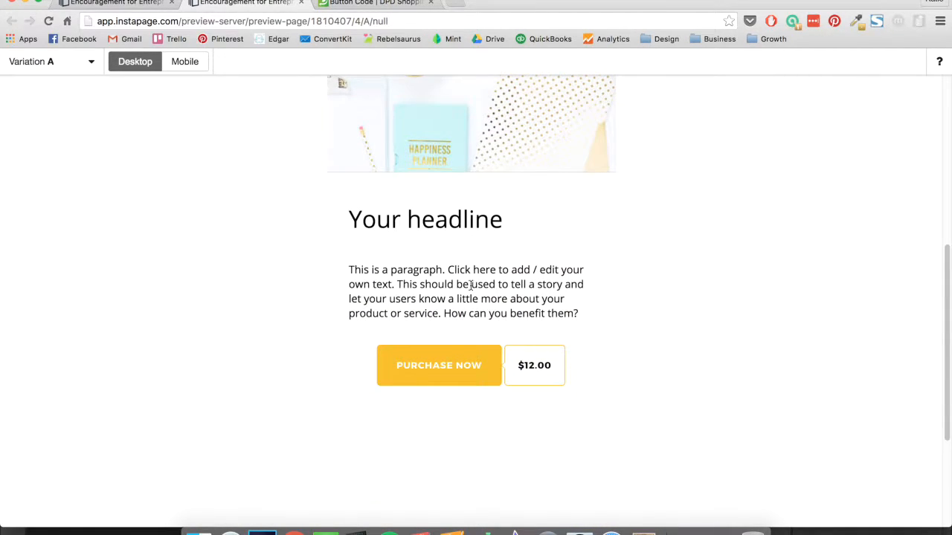
scroll(330, 337, down, 2)
scroll(399, 228, up, 10)
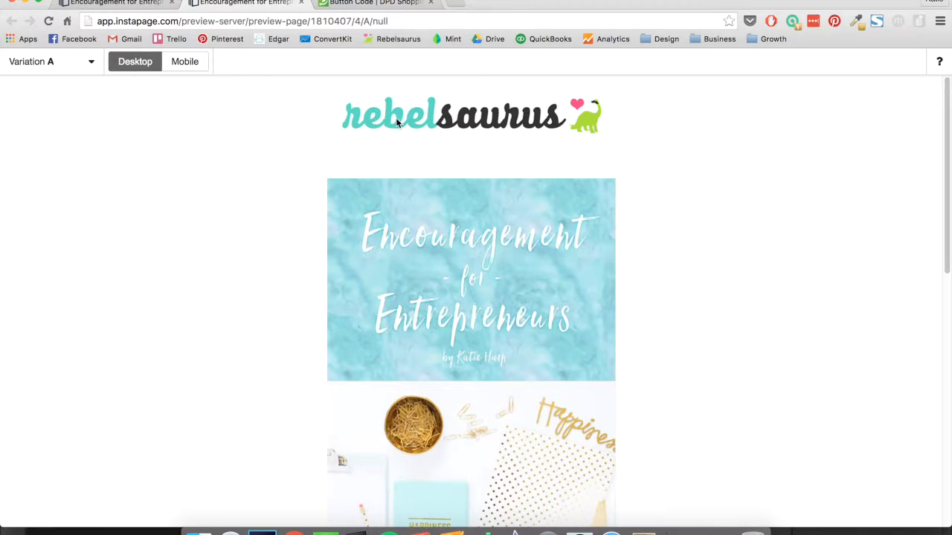
scroll(260, 314, down, 5)
scroll(427, 266, down, 5)
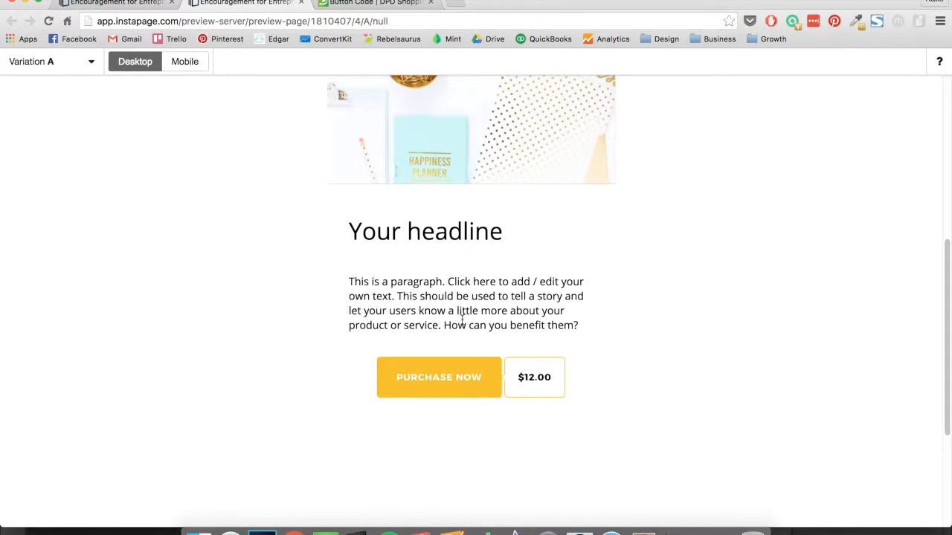
scroll(458, 392, down, 5)
scroll(444, 357, up, 15)
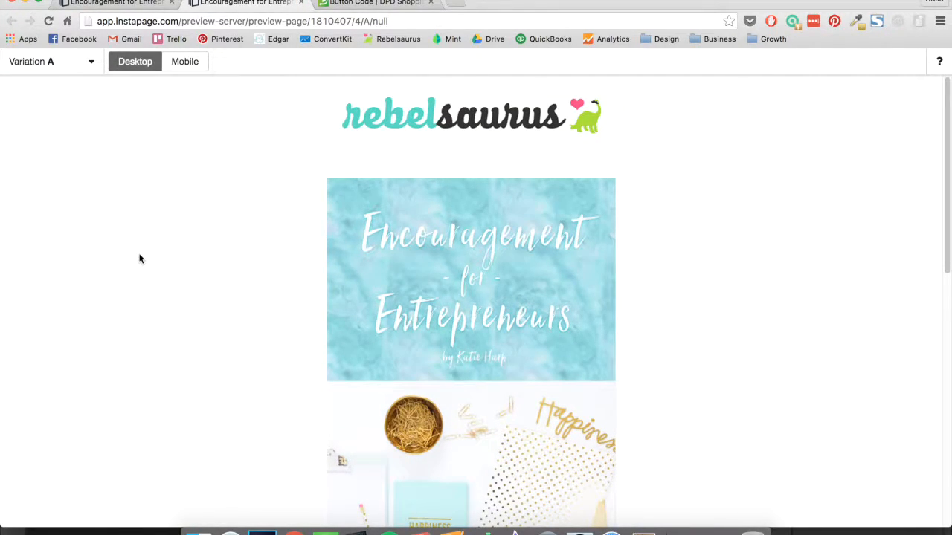
scroll(141, 258, down, 6)
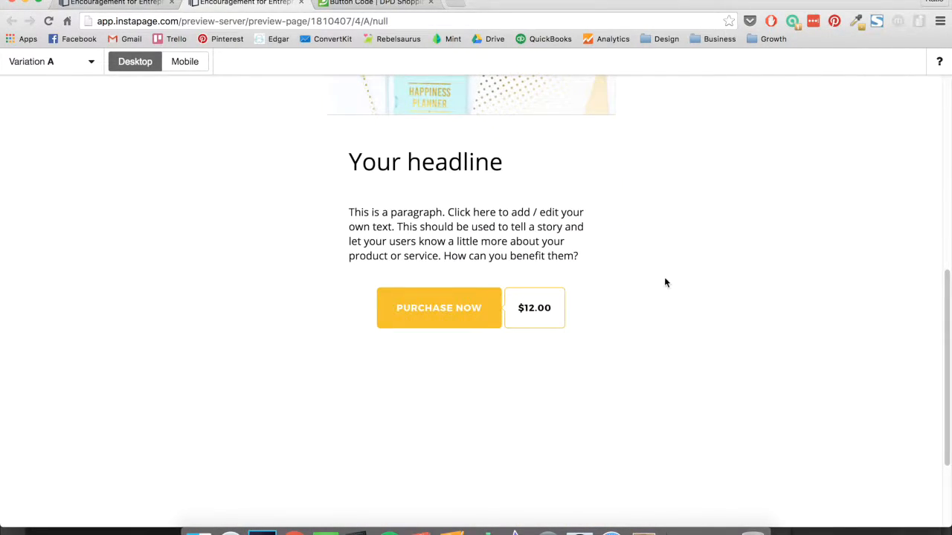
scroll(665, 282, up, 6)
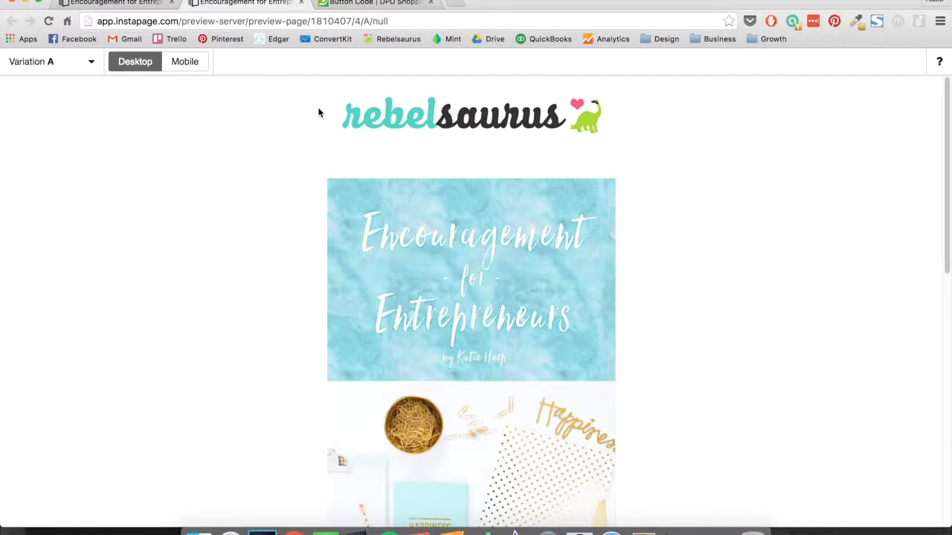
Step: Close the preview, then insert a new page section between the logo and the ebook cover and extend it downward
click(302, 3)
scroll(280, 203, up, 5)
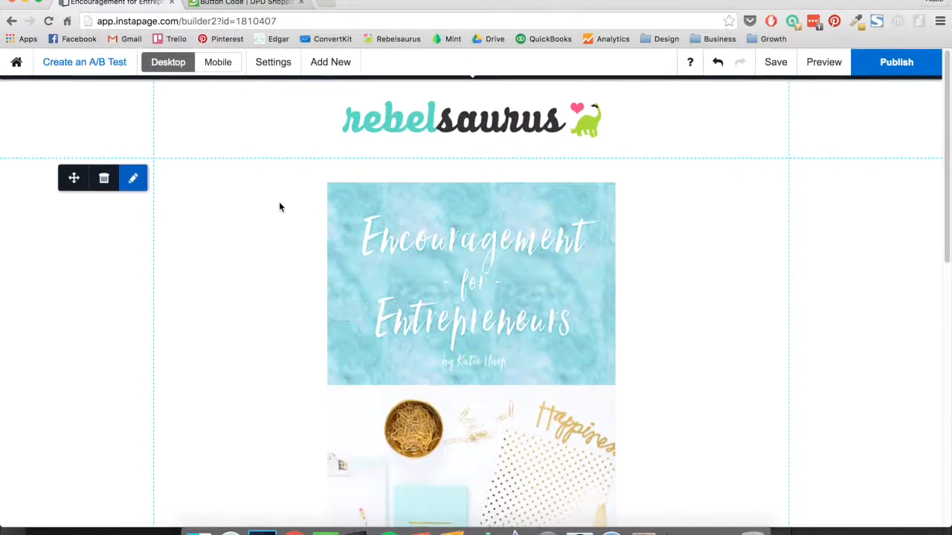
mouse_move(134, 110)
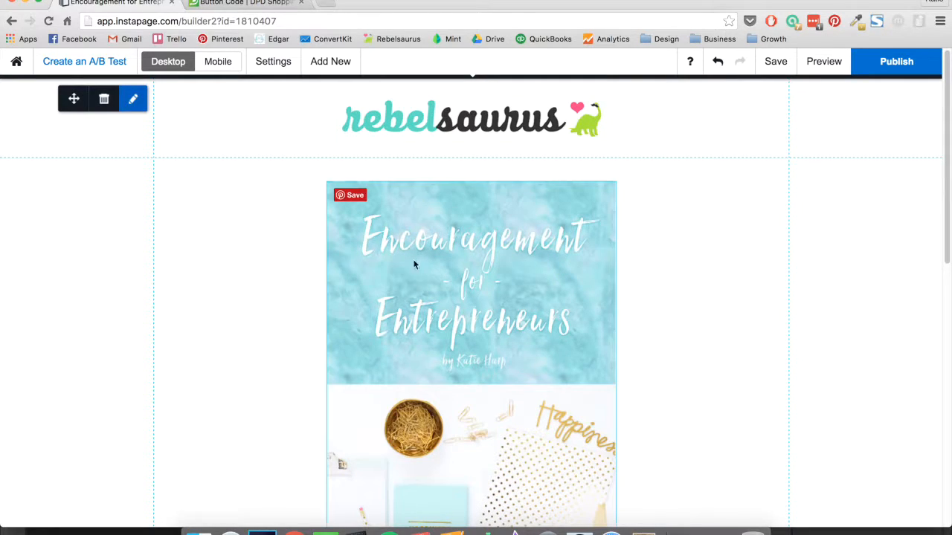
click(321, 61)
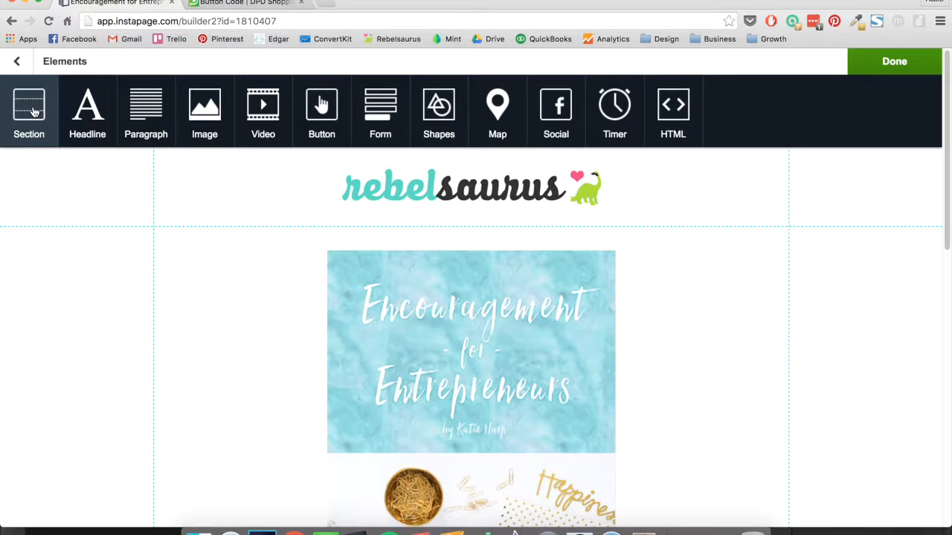
click(30, 110)
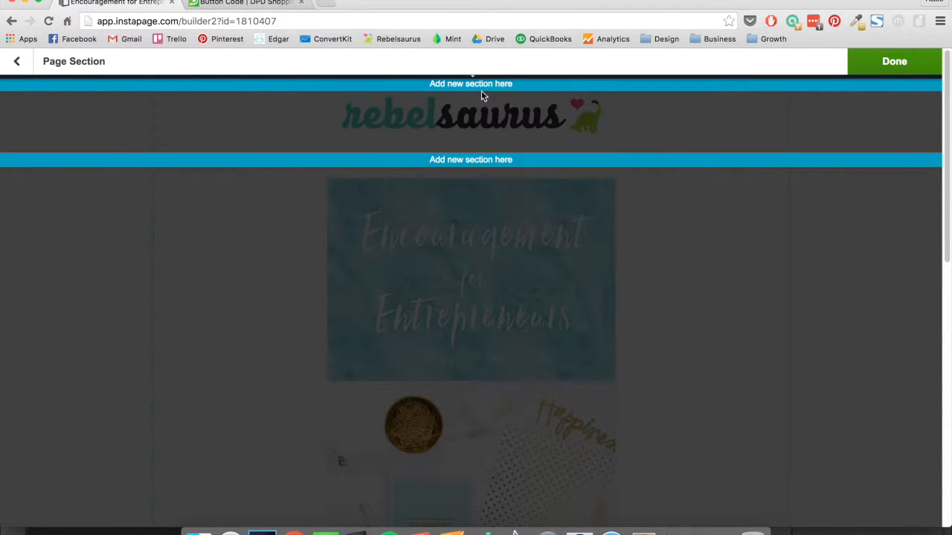
scroll(480, 200, down, 10)
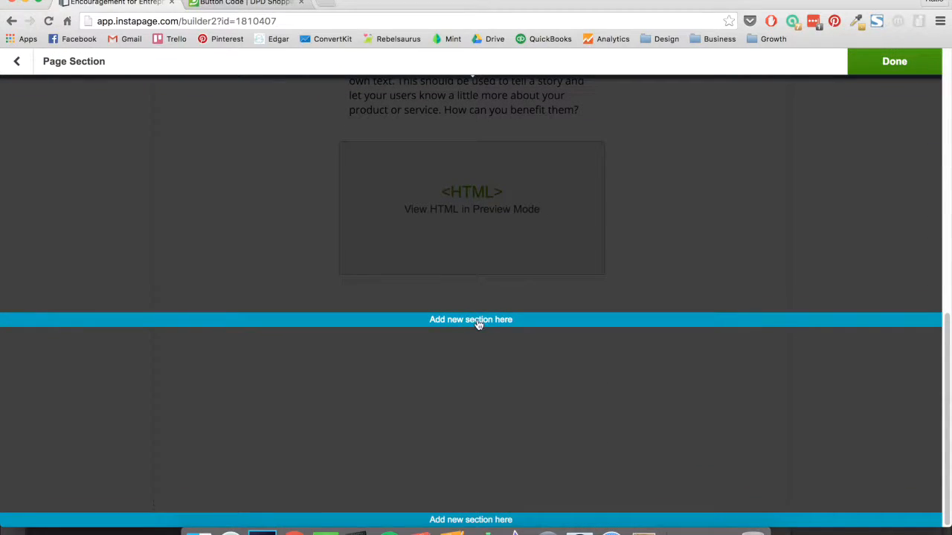
scroll(505, 326, up, 3)
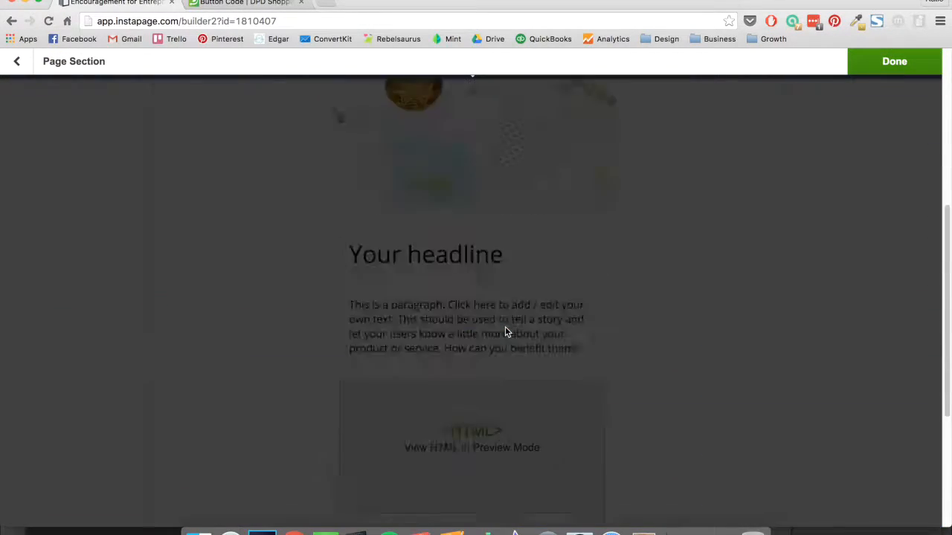
scroll(505, 327, up, 8)
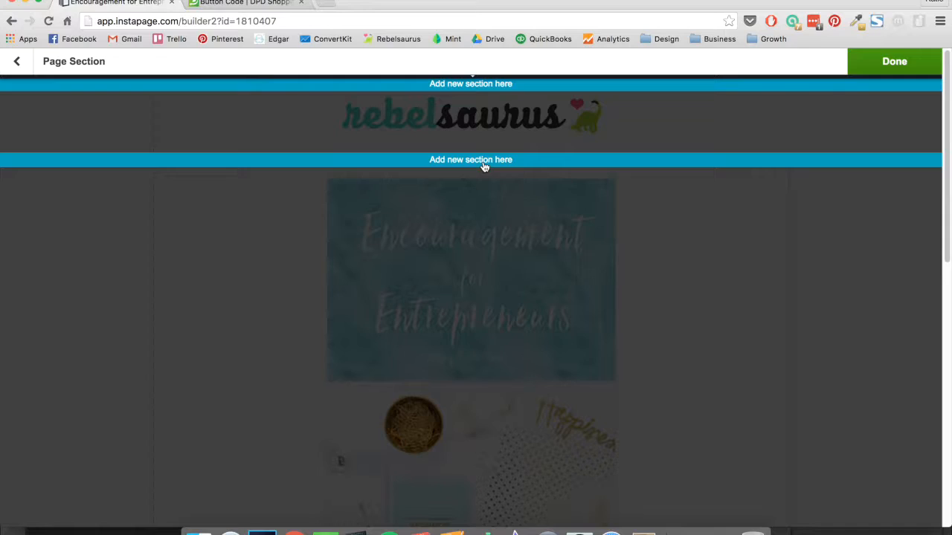
click(484, 161)
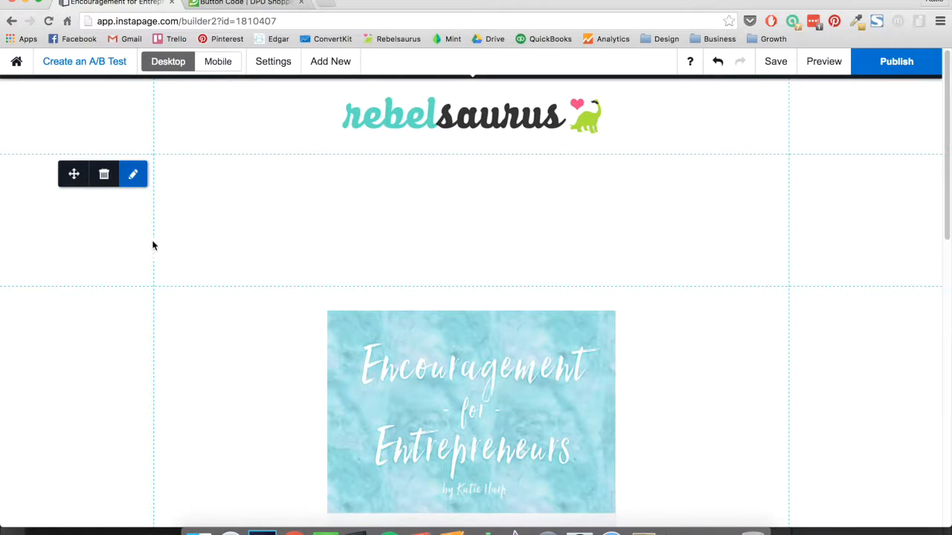
drag(303, 281, 306, 400)
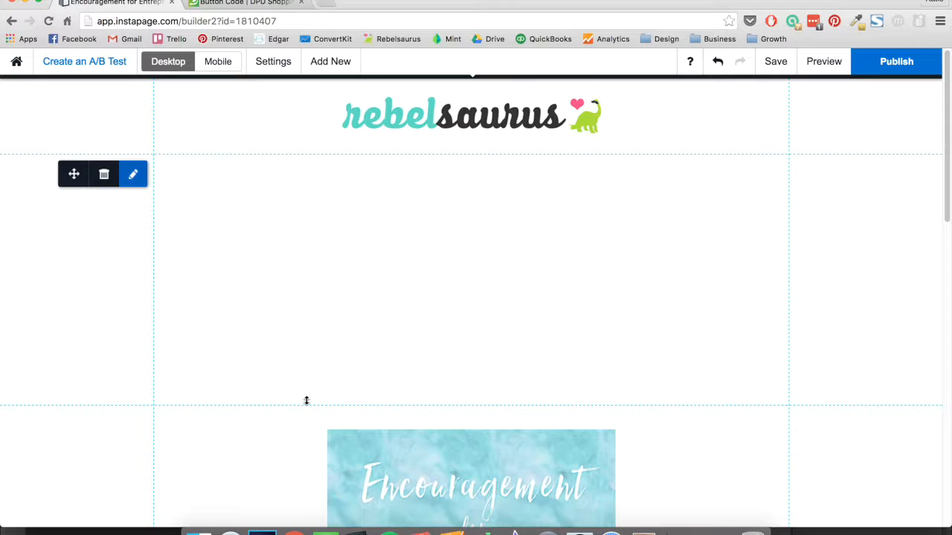
Step: Start uploading a background image for the new section and open the Feminine folder within Stock Photos in Pictures
click(135, 177)
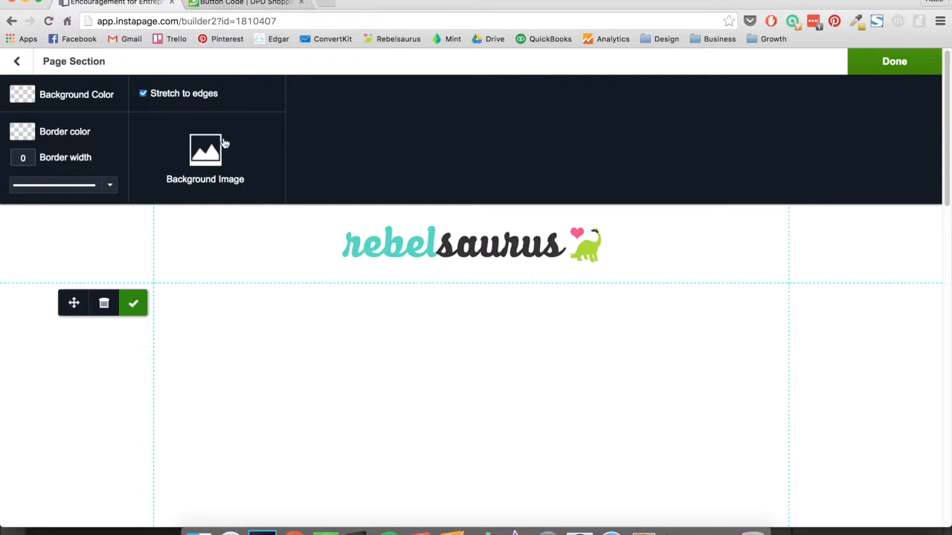
click(207, 158)
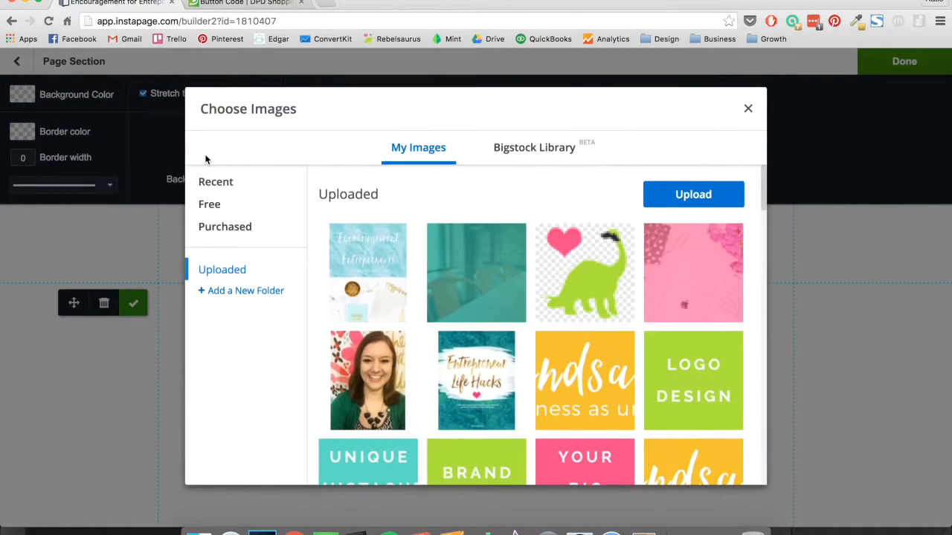
click(691, 196)
click(686, 218)
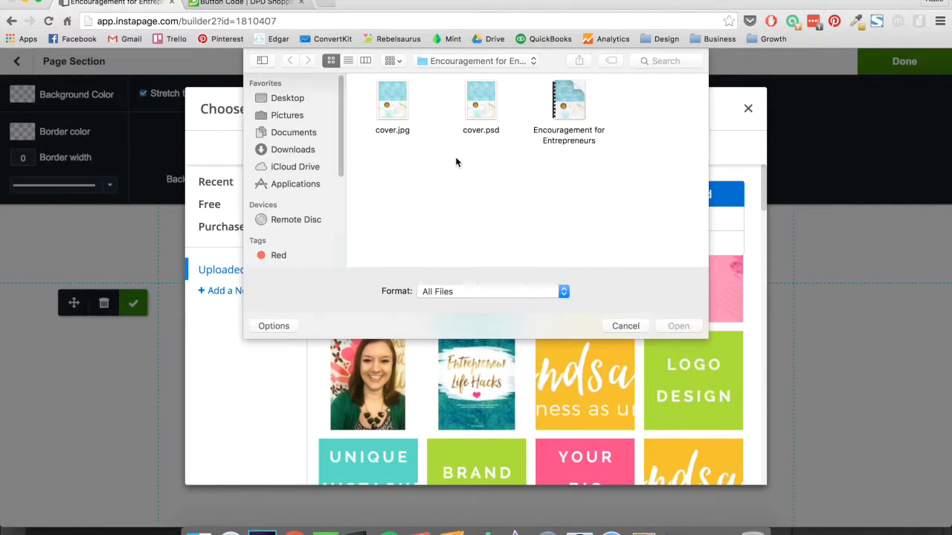
click(293, 121)
double_click(402, 178)
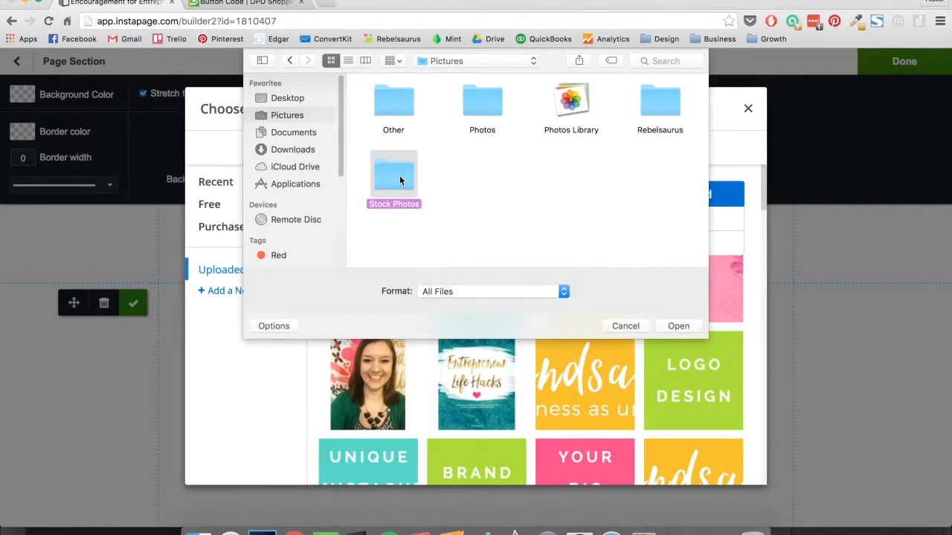
scroll(579, 194, down, 3)
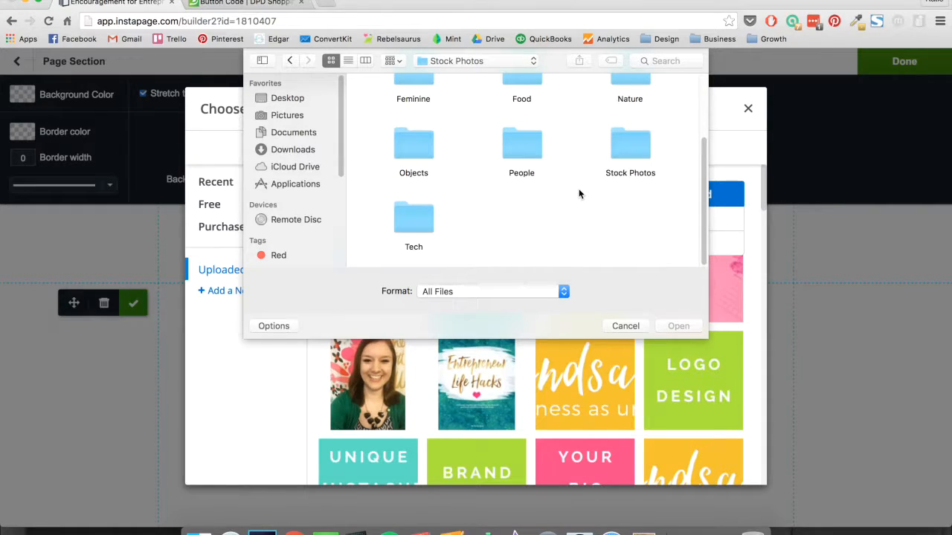
scroll(579, 194, up, 3)
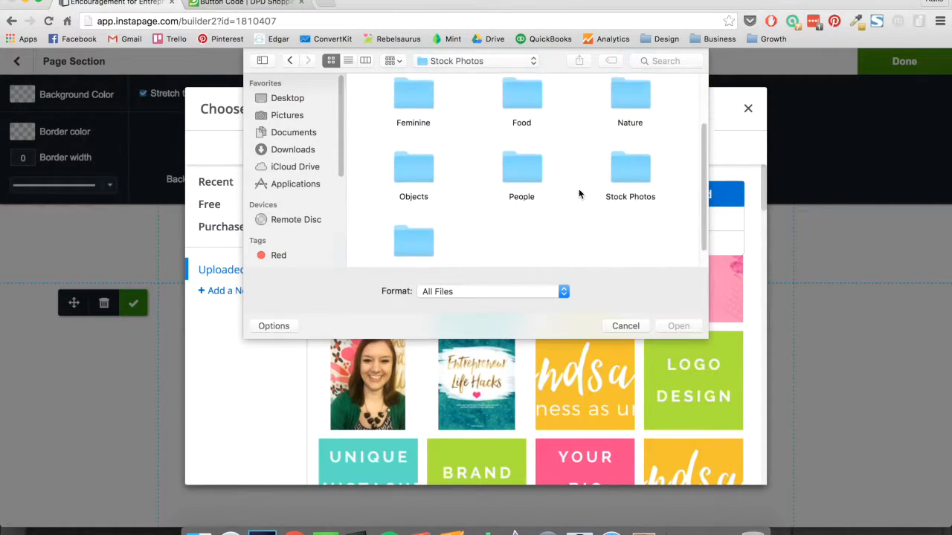
double_click(419, 177)
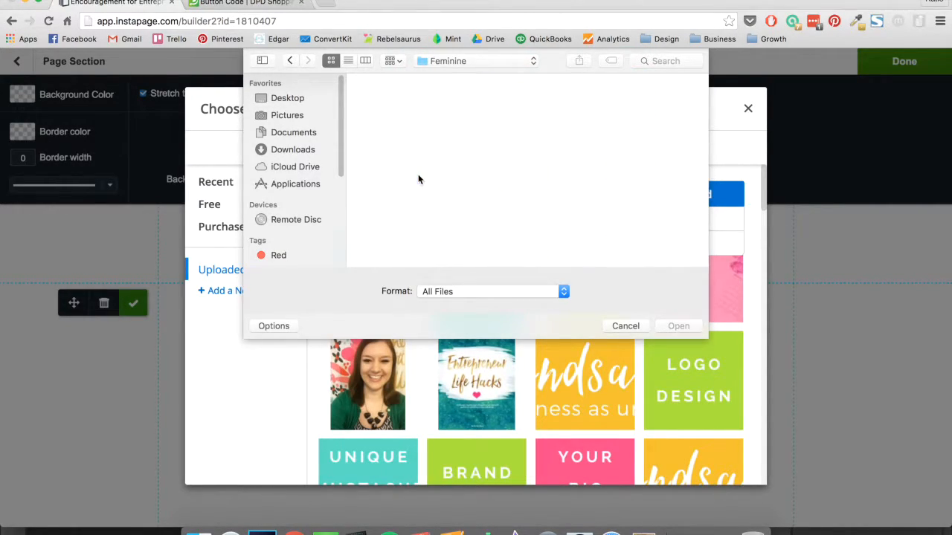
Step: Find May Mint Gold Flowers - RN2.jpg among the stock photos and upload it to the image library
scroll(581, 185, down, 3)
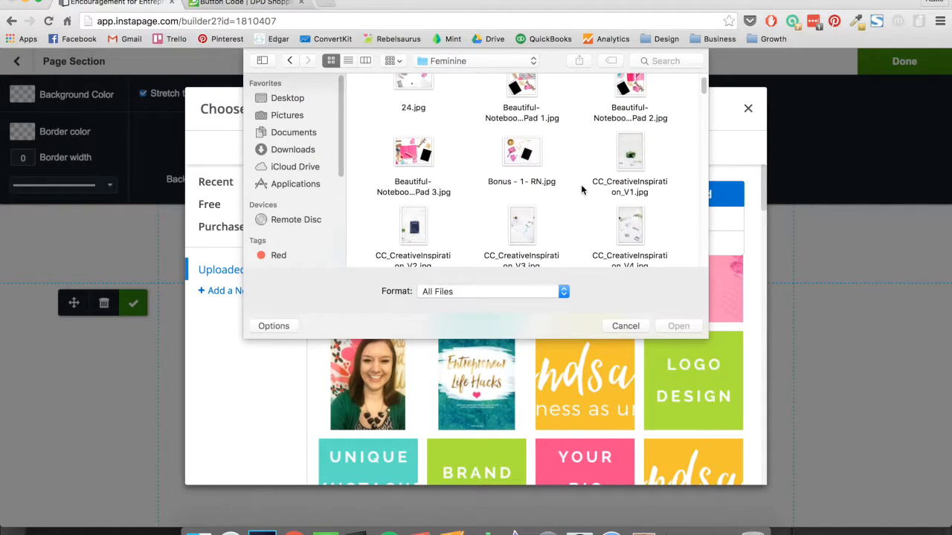
scroll(581, 190, down, 2)
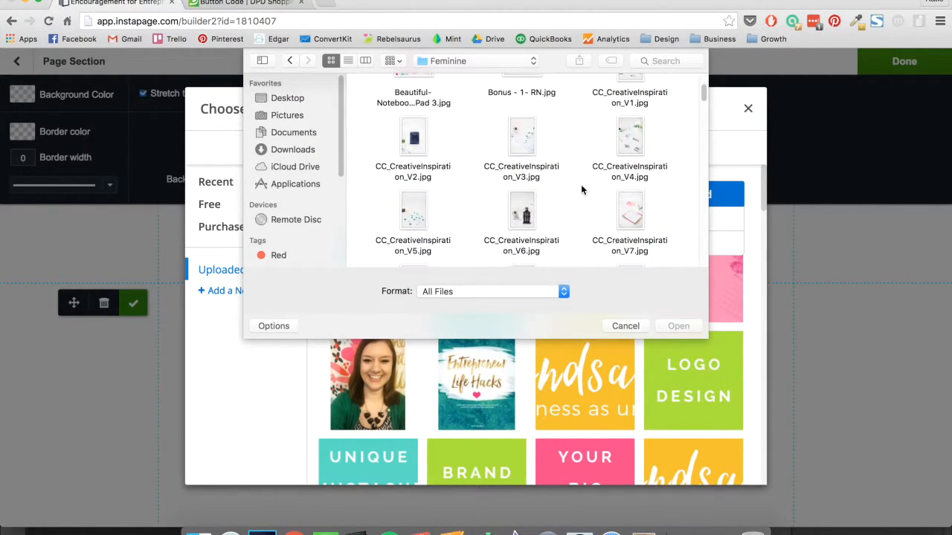
scroll(580, 190, down, 8)
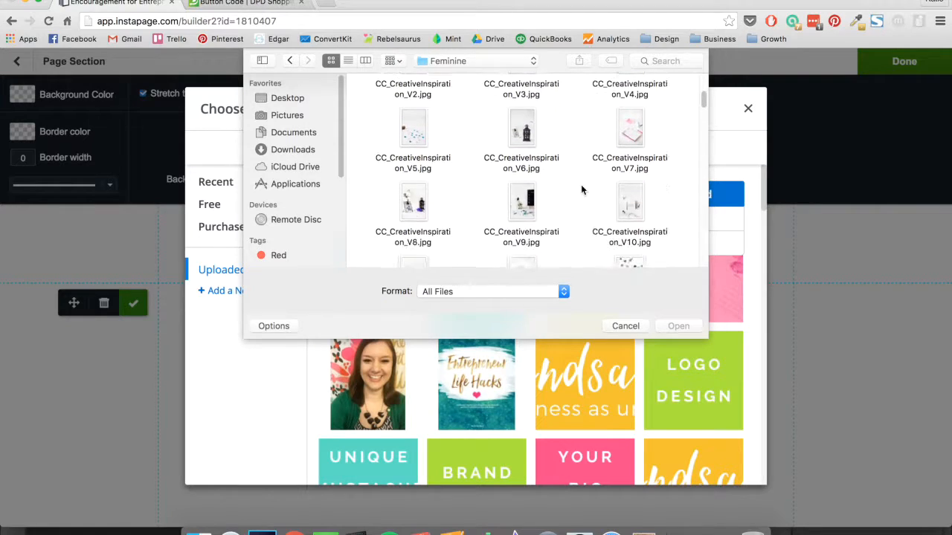
scroll(581, 190, down, 10)
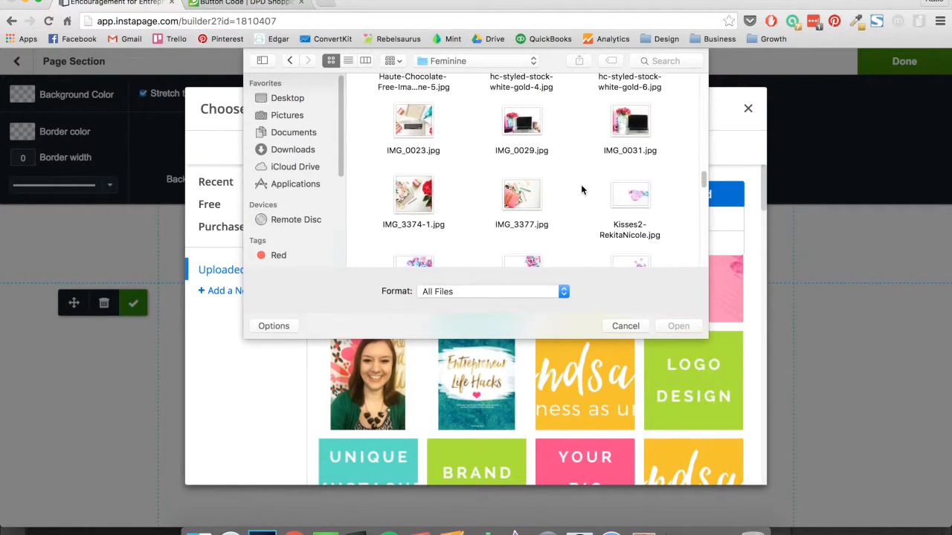
scroll(582, 190, down, 8)
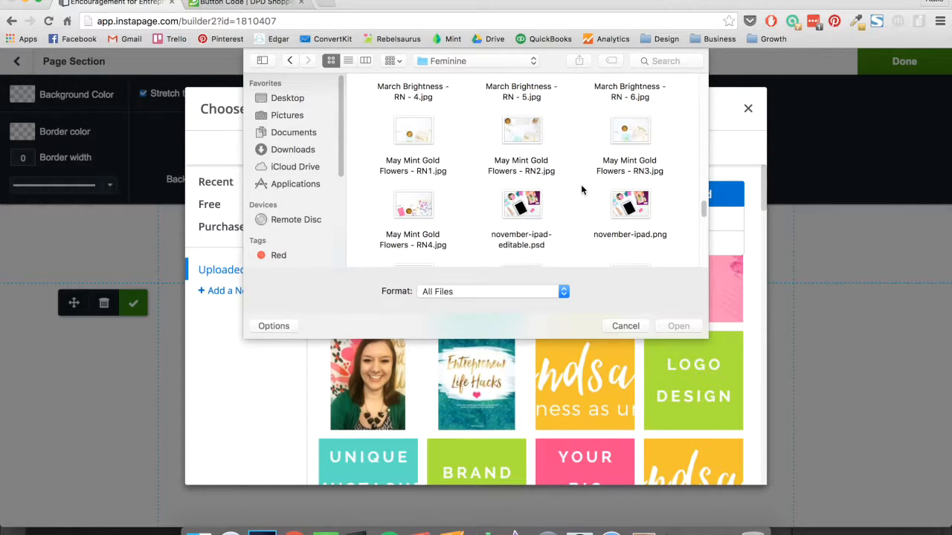
scroll(580, 185, down, 4)
scroll(581, 184, up, 5)
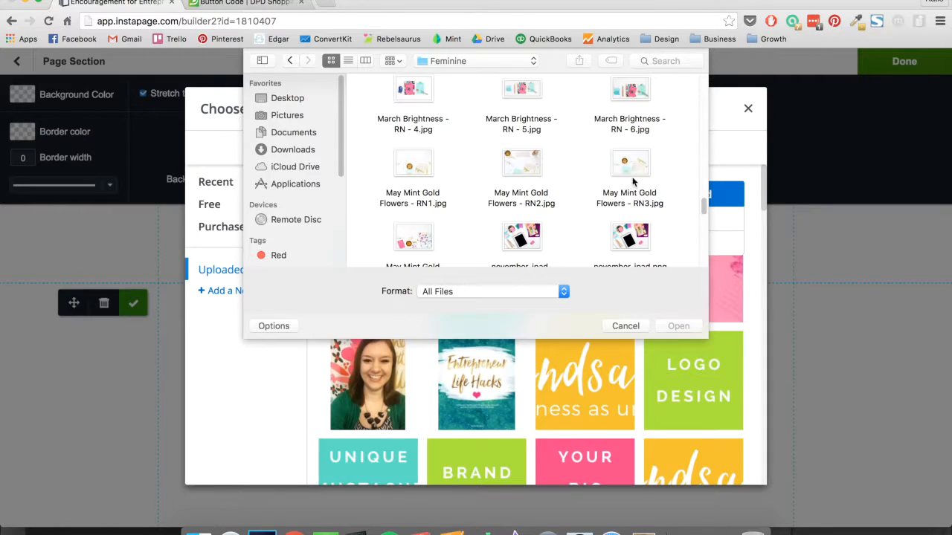
scroll(638, 185, down, 5)
scroll(637, 186, down, 6)
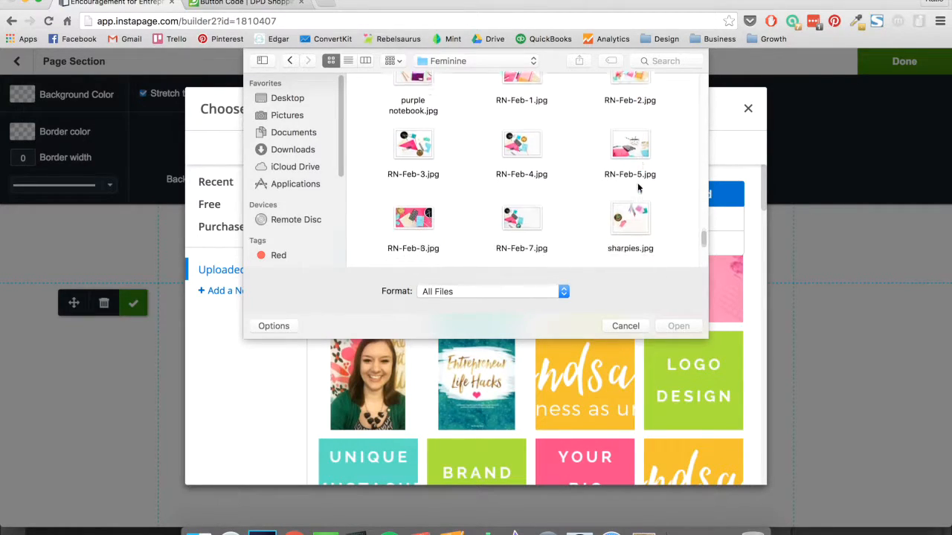
scroll(637, 187, down, 2)
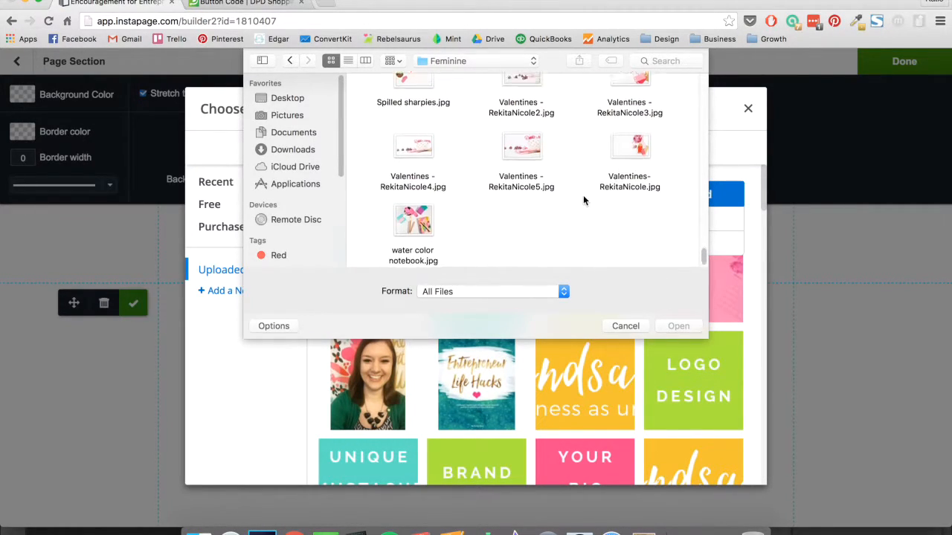
scroll(583, 199, up, 3)
scroll(583, 195, up, 5)
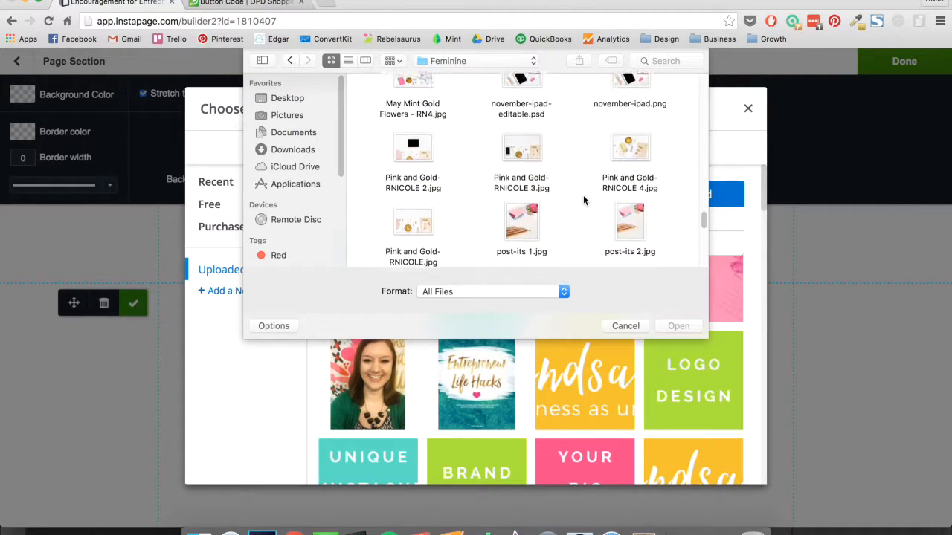
scroll(583, 195, up, 3)
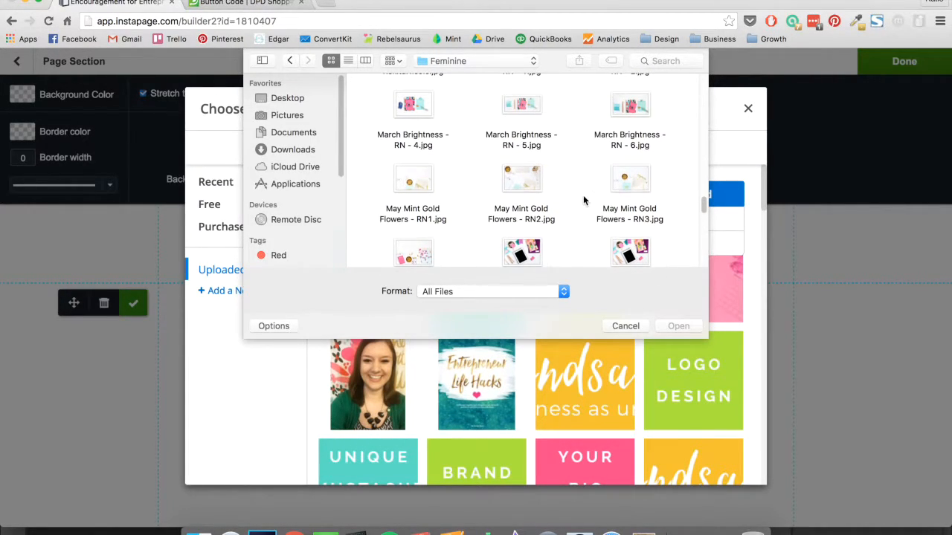
double_click(525, 178)
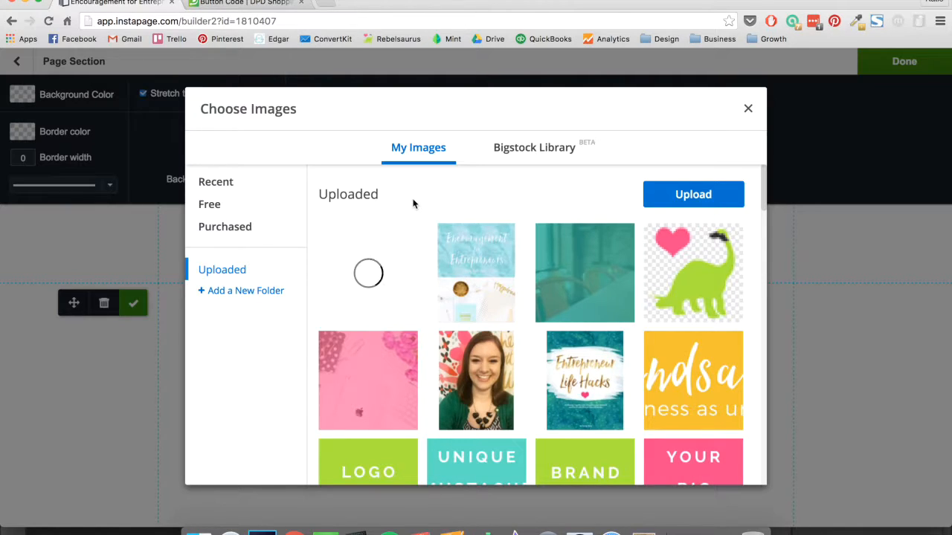
Step: Use the newly uploaded desk photo as the section's background and check how it fills the space between the logo and the ebook cover
click(360, 312)
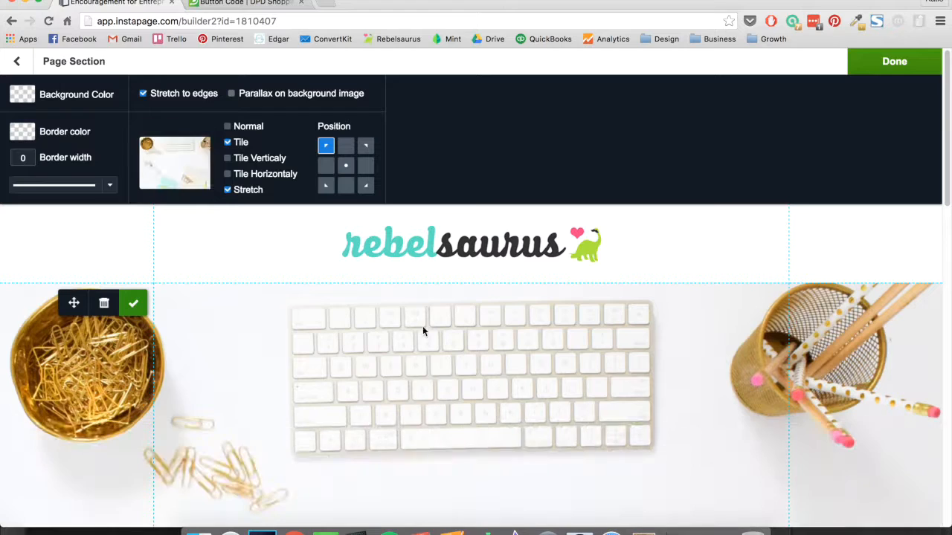
scroll(463, 363, down, 3)
scroll(462, 363, up, 3)
scroll(839, 353, down, 2)
scroll(839, 352, up, 2)
scroll(707, 384, down, 5)
scroll(706, 384, up, 5)
scroll(688, 386, down, 5)
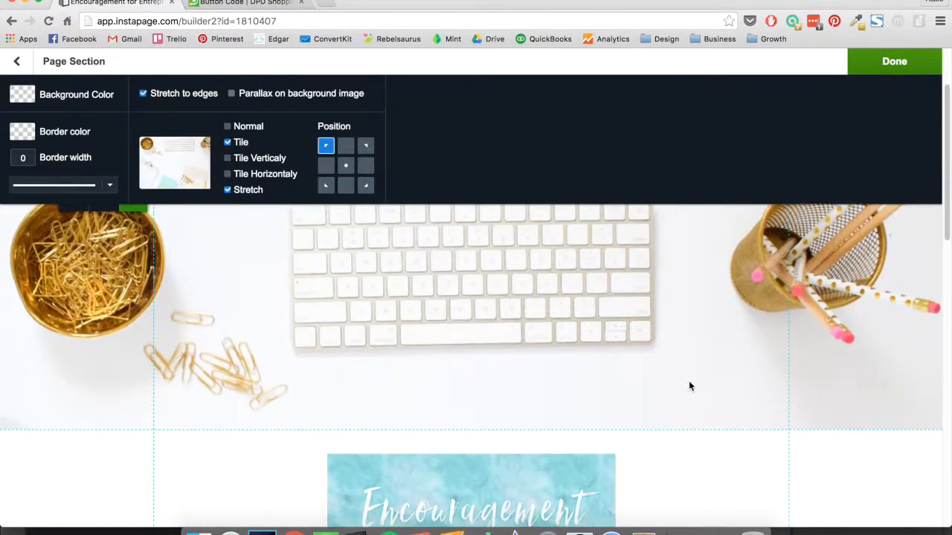
scroll(688, 386, up, 5)
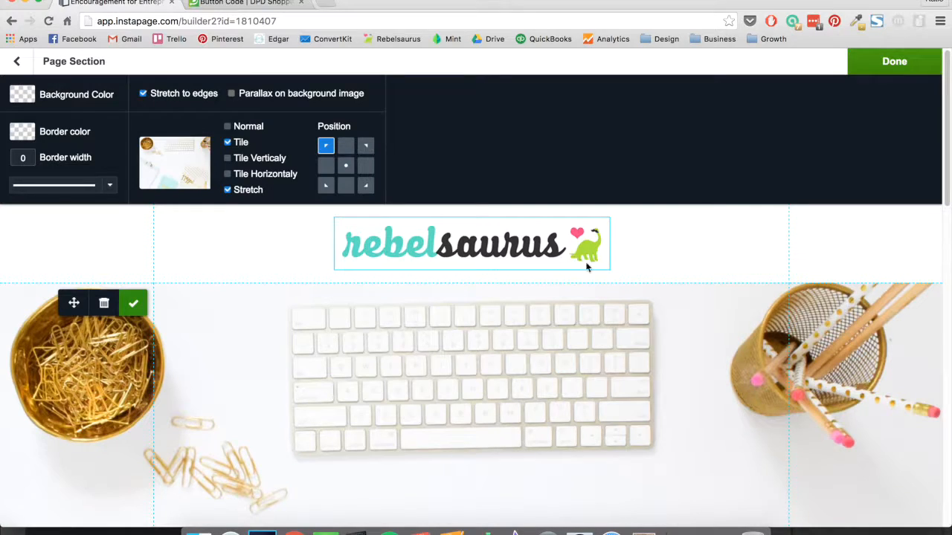
scroll(601, 363, down, 3)
scroll(602, 363, up, 3)
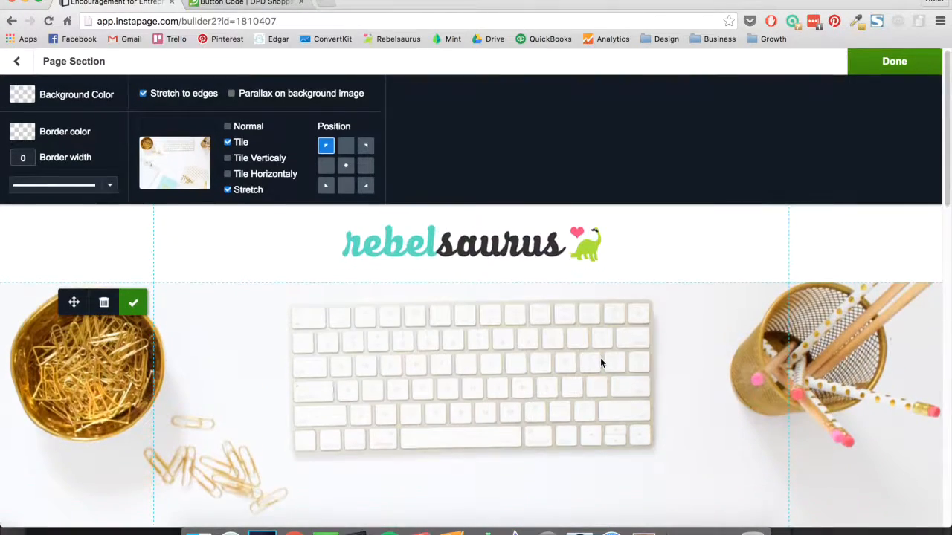
Step: Extend the background image section downward so it shows more of the photo above the ebook cover, and review it up to the logo
scroll(602, 363, down, 3)
drag(585, 434, 578, 485)
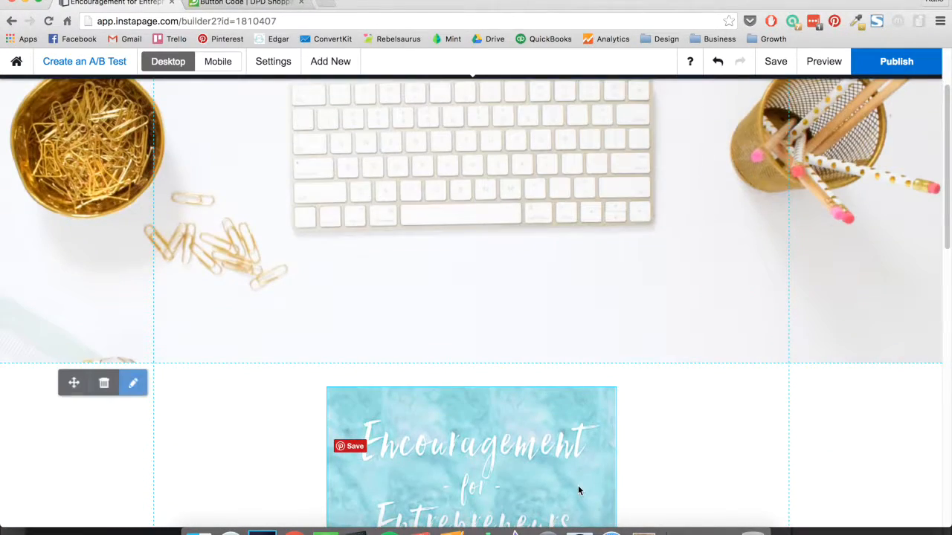
drag(595, 364, 579, 525)
scroll(609, 426, down, 3)
scroll(613, 409, up, 3)
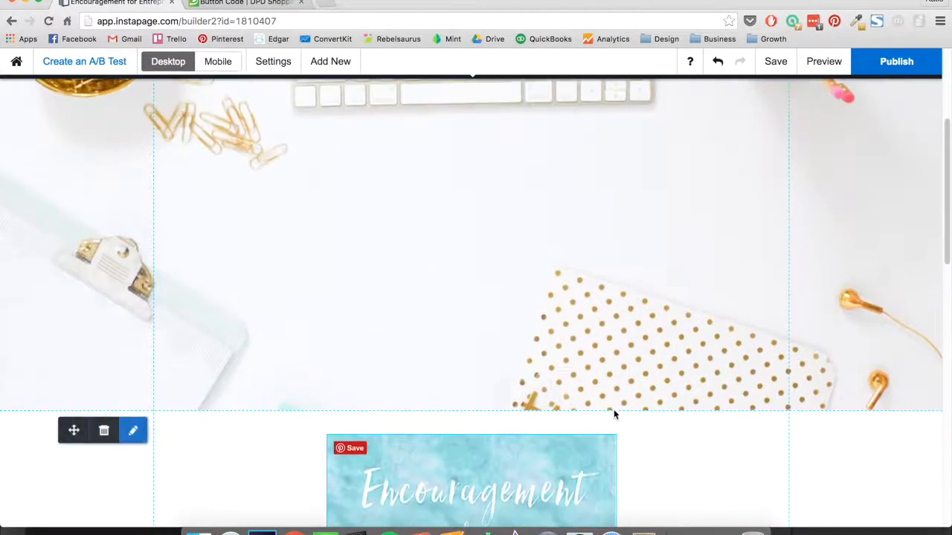
scroll(613, 414, up, 3)
scroll(614, 414, down, 2)
scroll(614, 414, up, 2)
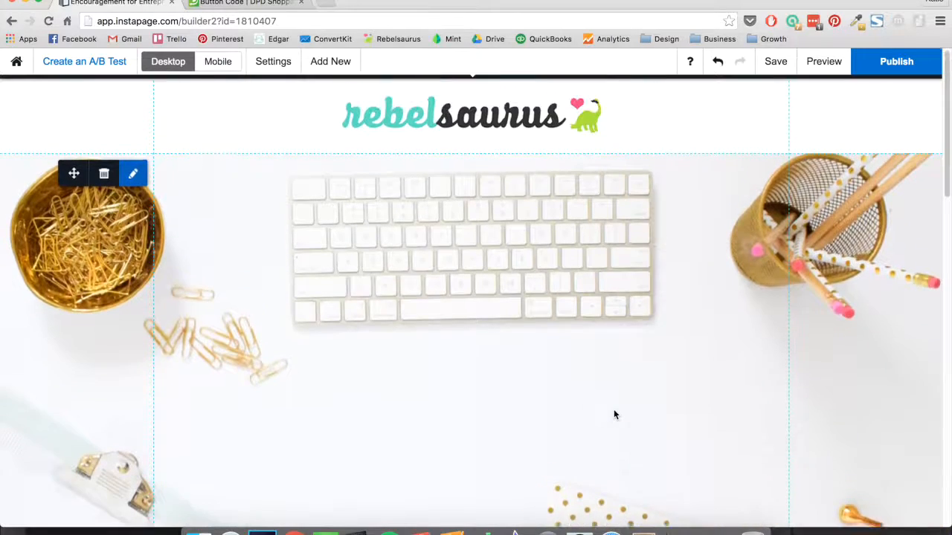
Step: Turn on parallax for the section's background image and check how the photo shifts across the section
click(135, 180)
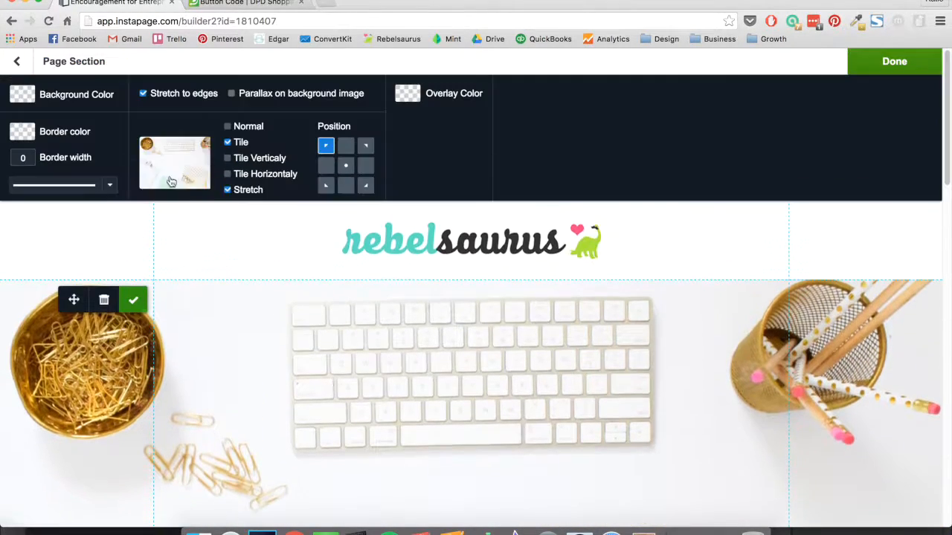
click(237, 97)
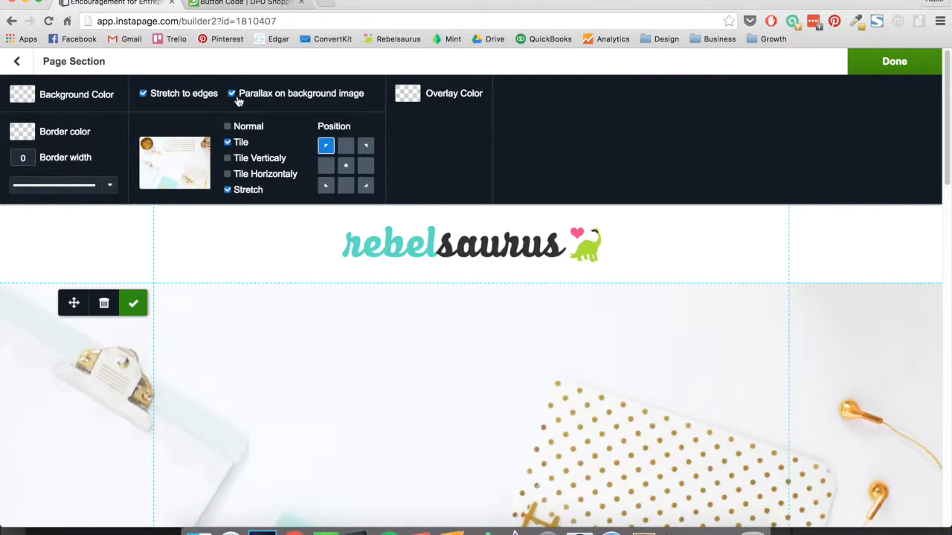
scroll(315, 302, down, 5)
scroll(313, 303, down, 2)
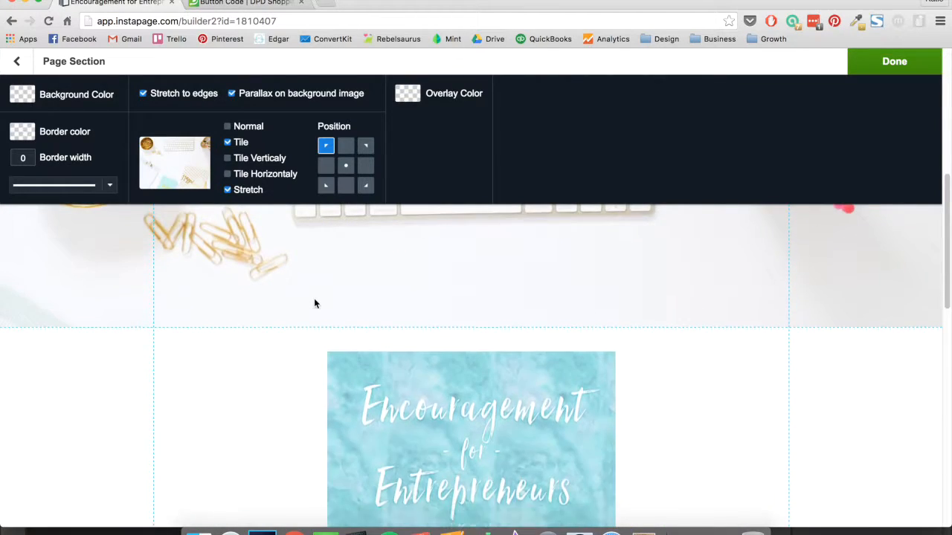
scroll(314, 304, up, 6)
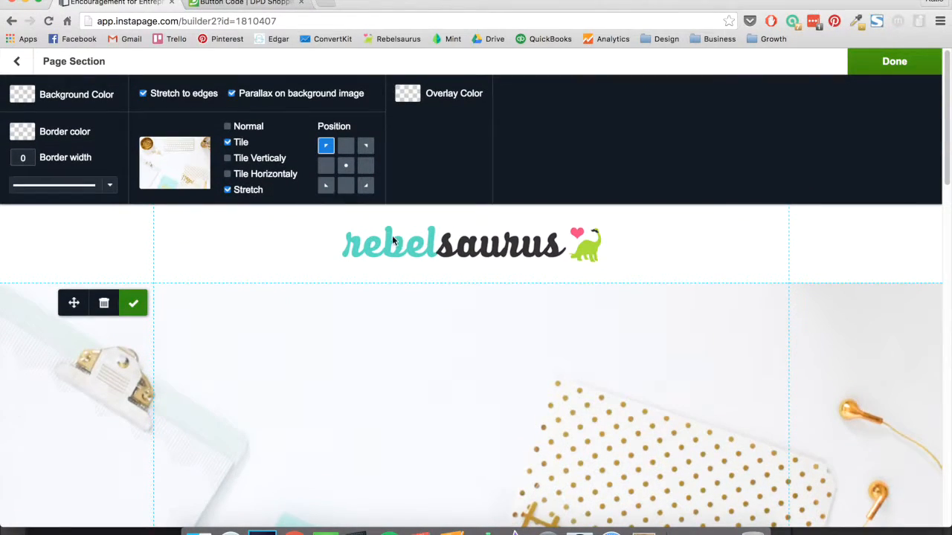
scroll(425, 355, down, 2)
scroll(425, 355, down, 1)
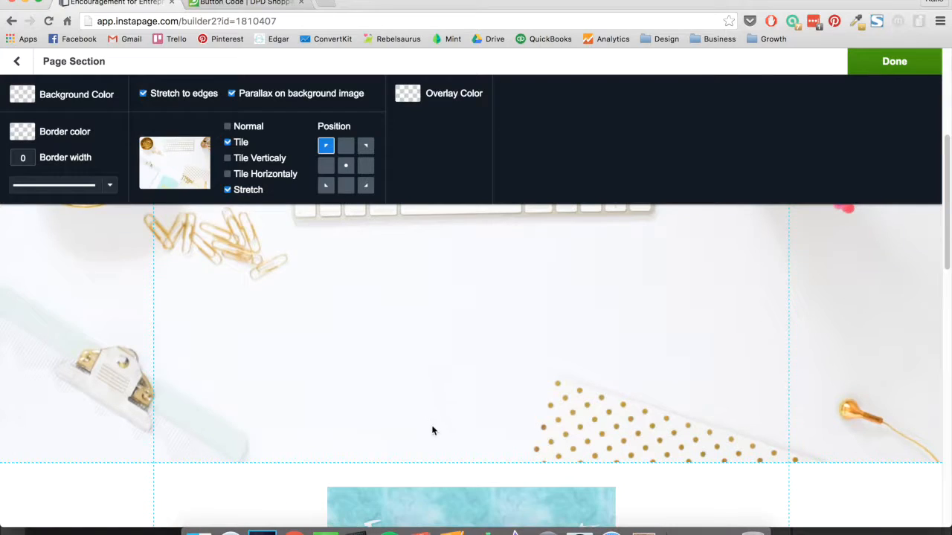
Step: Shorten the background image section by raising its lower edge above the ebook cover
click(436, 459)
scroll(446, 380, down, 2)
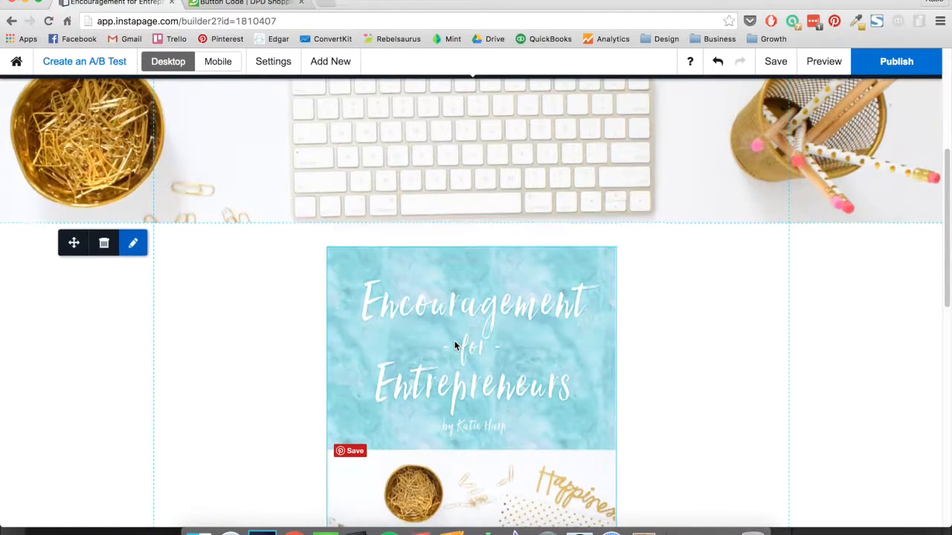
scroll(454, 342, up, 5)
scroll(455, 345, down, 2)
drag(450, 432, 462, 367)
scroll(462, 370, up, 2)
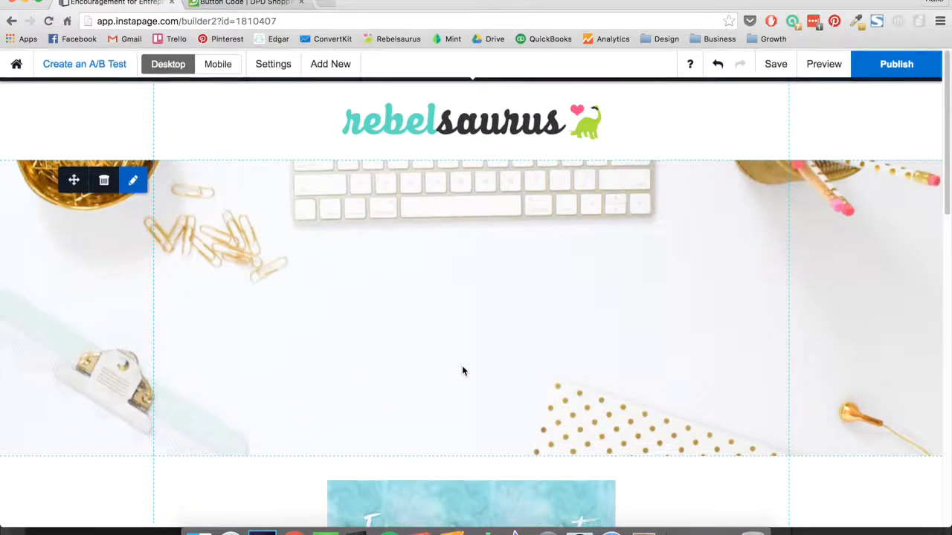
Step: Reopen the section's settings and try the centre, bottom-centre, middle-left, top-centre and middle-right positions for the background image
click(134, 177)
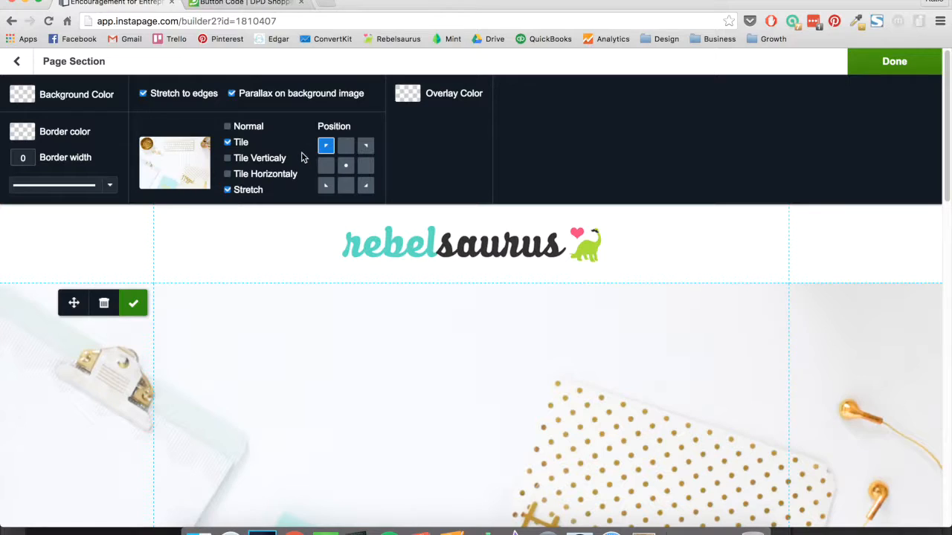
click(346, 165)
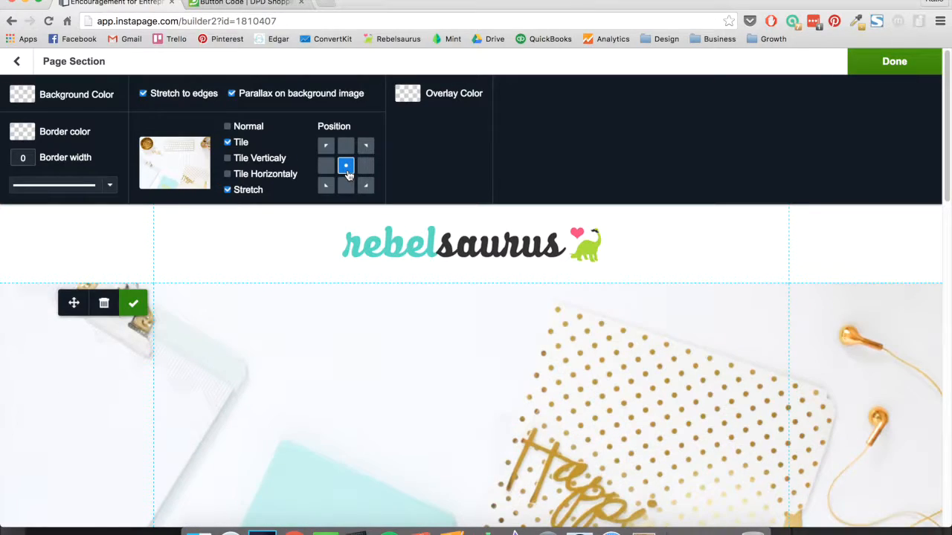
click(348, 188)
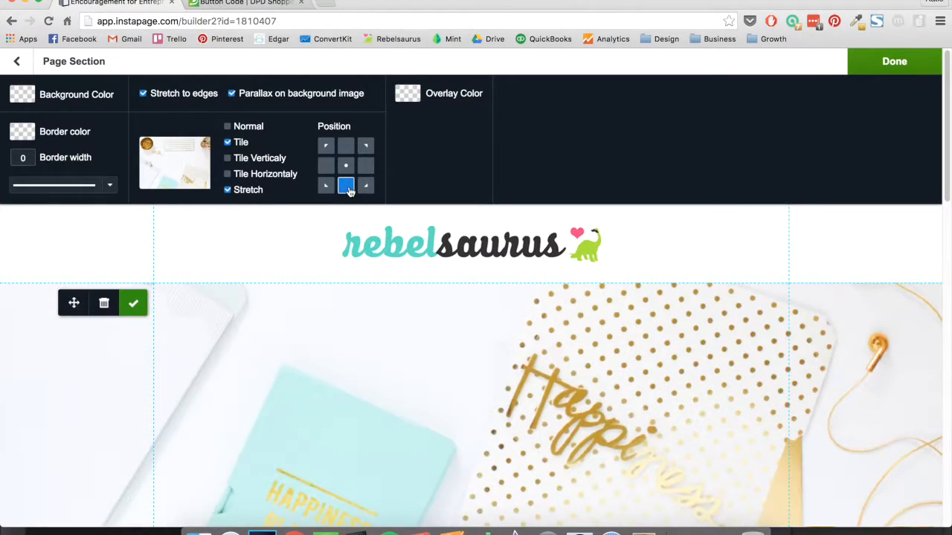
click(325, 167)
click(365, 165)
click(346, 146)
click(365, 167)
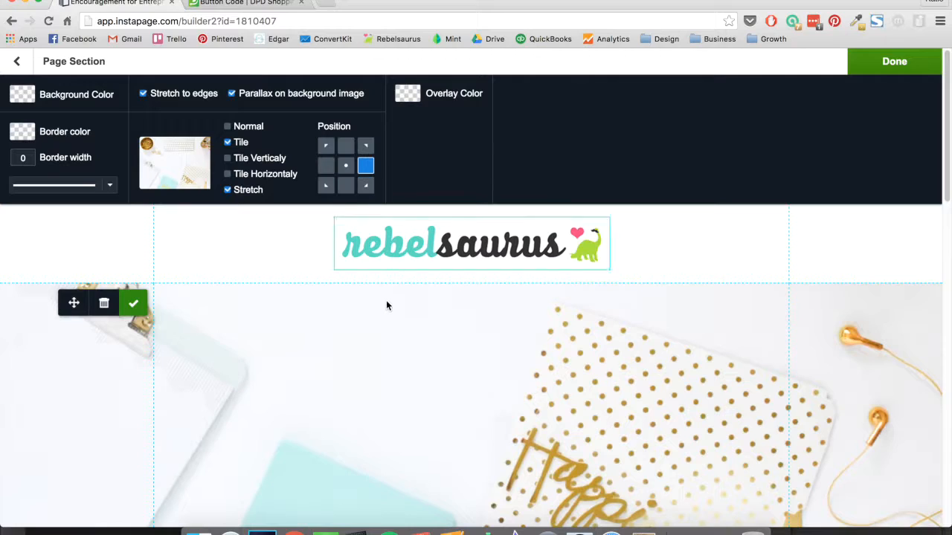
scroll(441, 392, down, 5)
scroll(441, 393, up, 5)
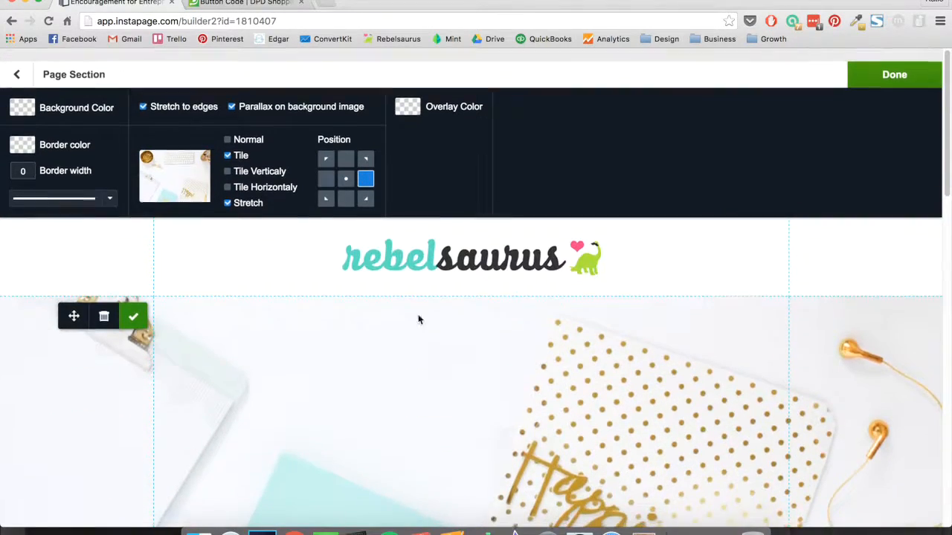
Step: Try the bottom-right and top-centre positions for the background image and compare them down to the ebook cover
click(365, 185)
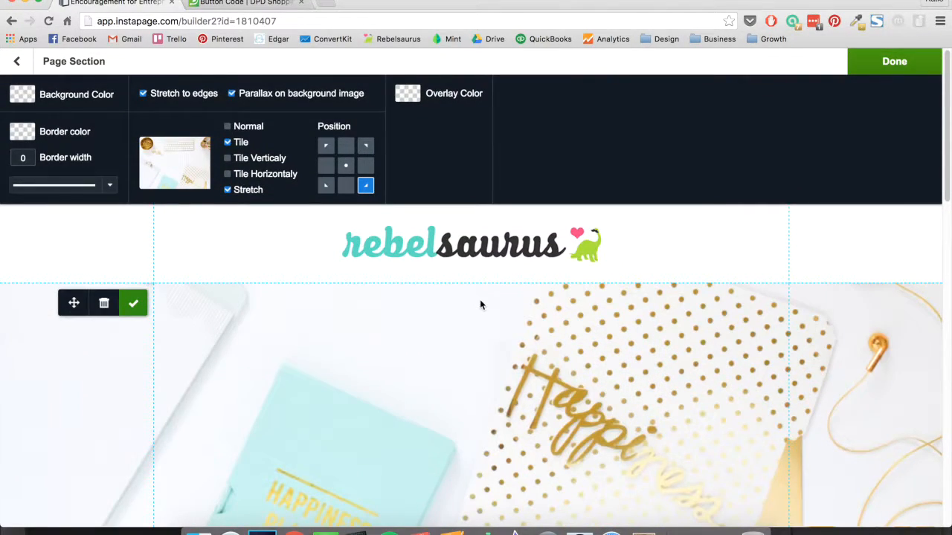
scroll(480, 305, down, 3)
scroll(479, 305, up, 3)
scroll(603, 383, down, 1)
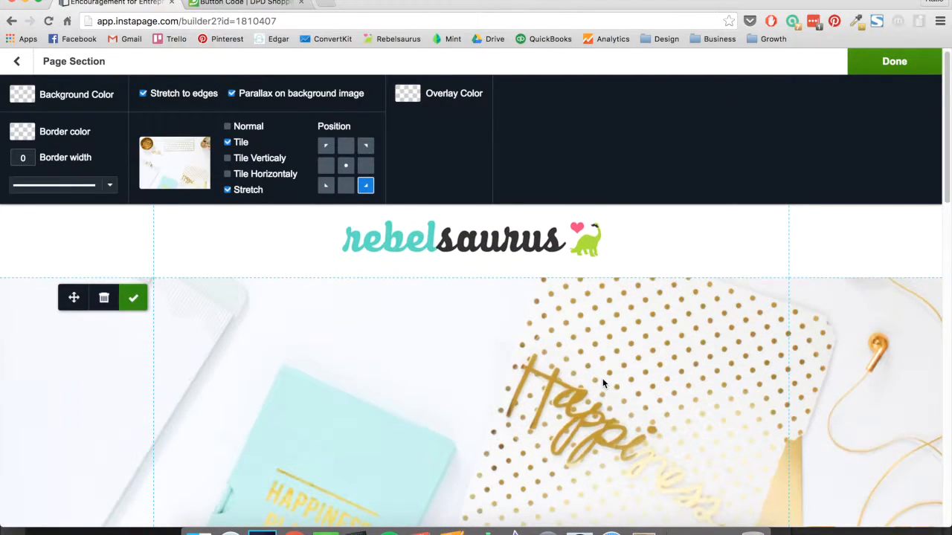
click(346, 146)
scroll(462, 336, down, 5)
scroll(463, 337, up, 6)
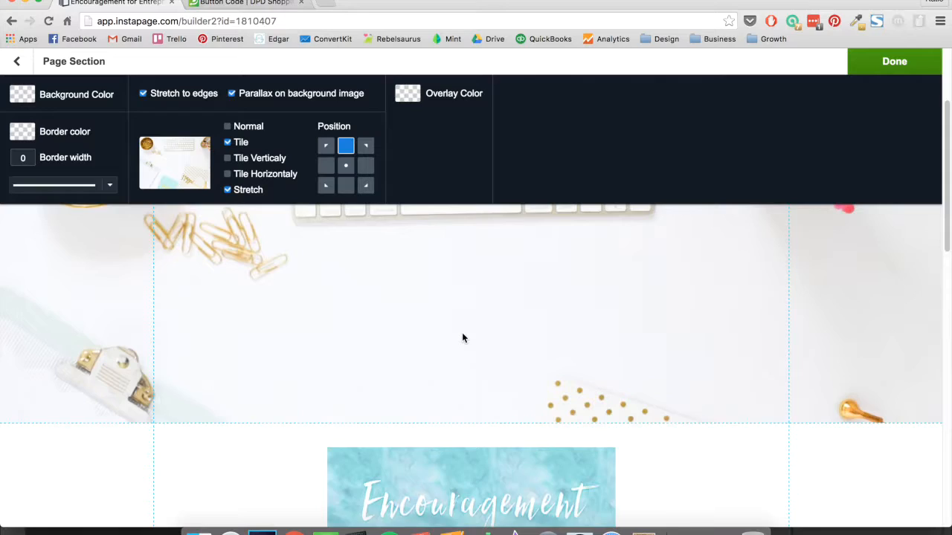
Step: Compare the side, corner and bottom-centre positions for the background image and settle on the centre position
click(326, 166)
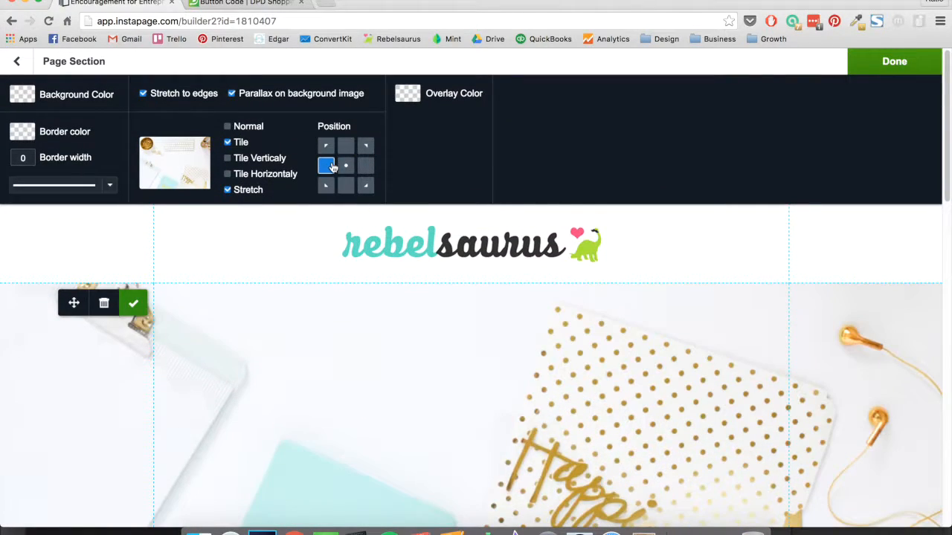
click(366, 165)
click(365, 146)
click(326, 146)
click(326, 185)
click(345, 185)
click(346, 165)
scroll(468, 399, down, 5)
scroll(468, 400, up, 5)
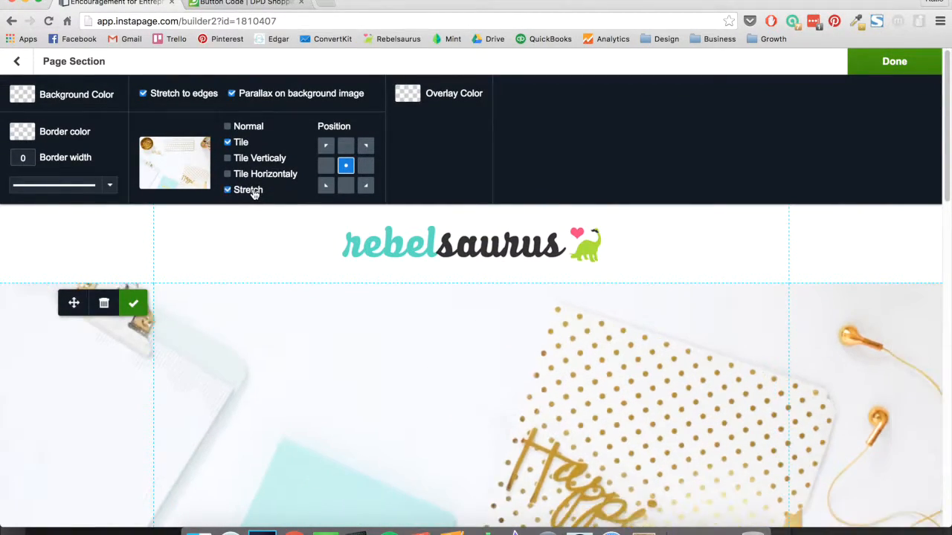
Step: Compare the section with Stretch to edges and parallax each switched off, restore both, and set the background image to Normal instead of Tile
click(186, 96)
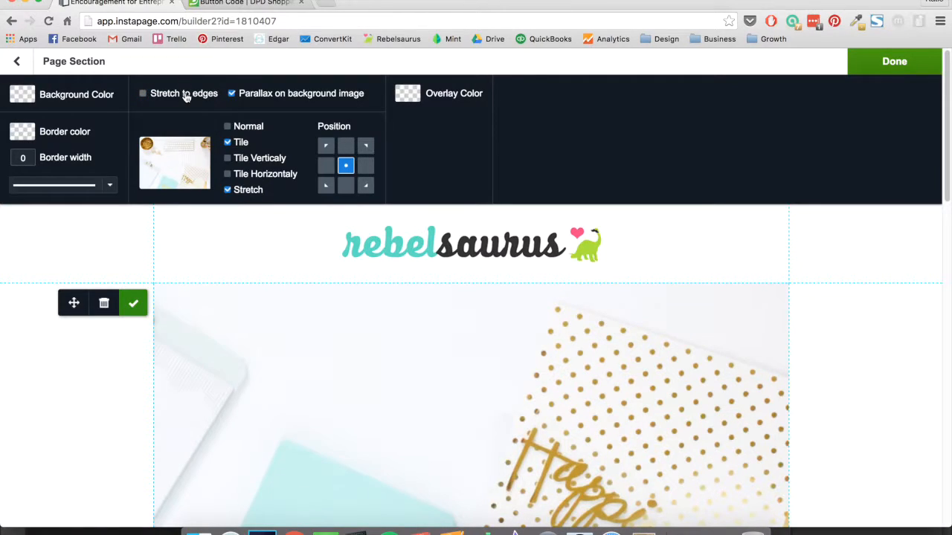
click(186, 96)
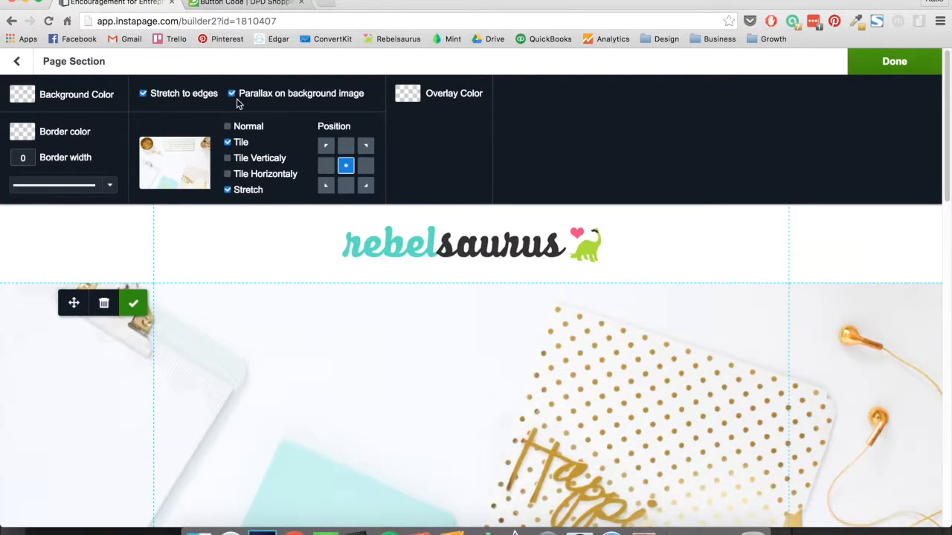
click(287, 94)
scroll(364, 360, down, 2)
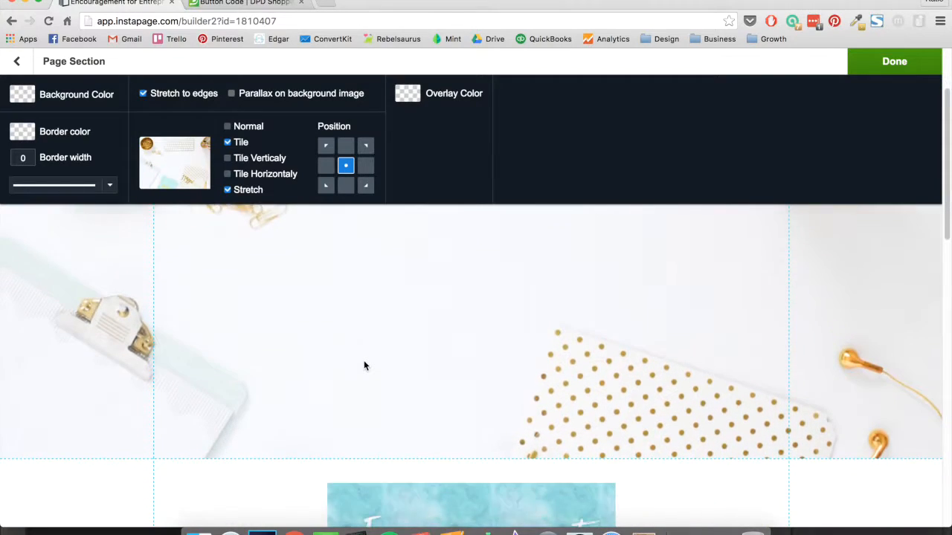
scroll(364, 362, up, 2)
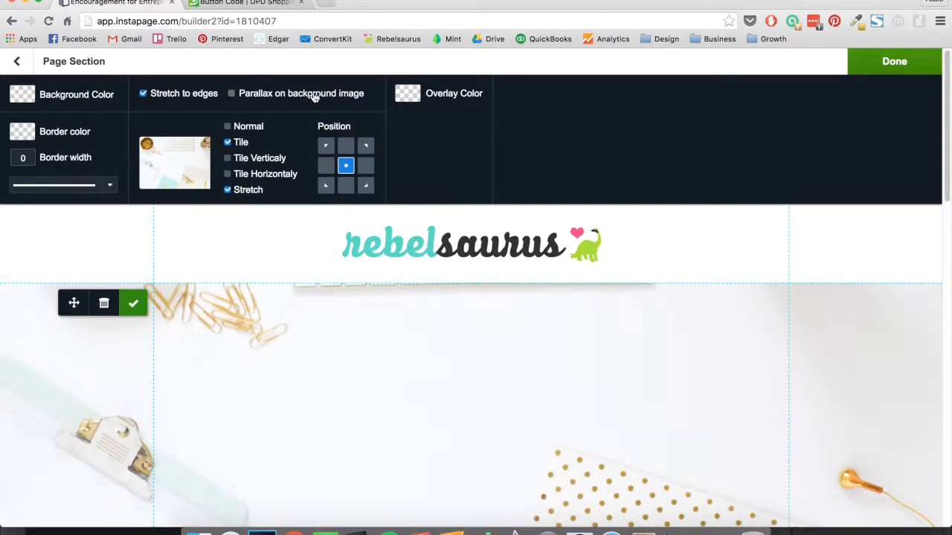
click(314, 95)
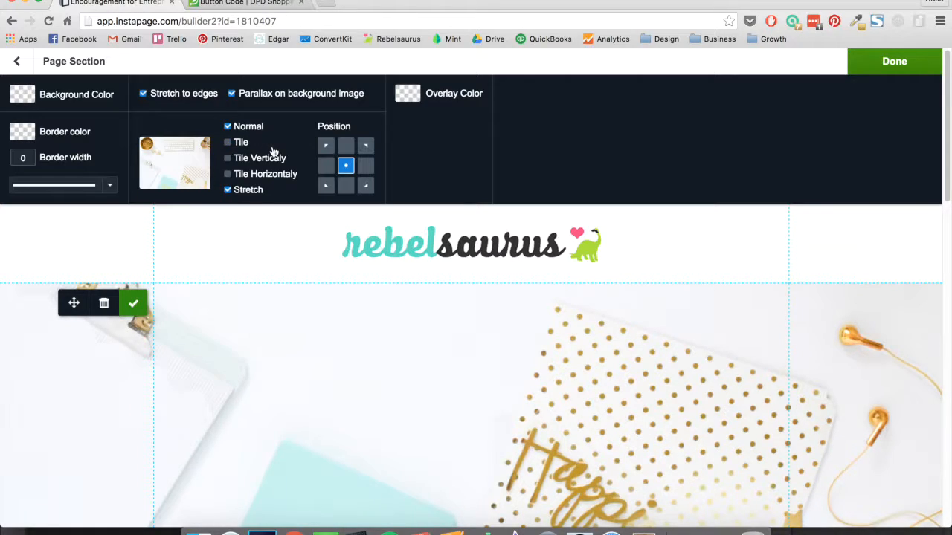
scroll(365, 323, down, 3)
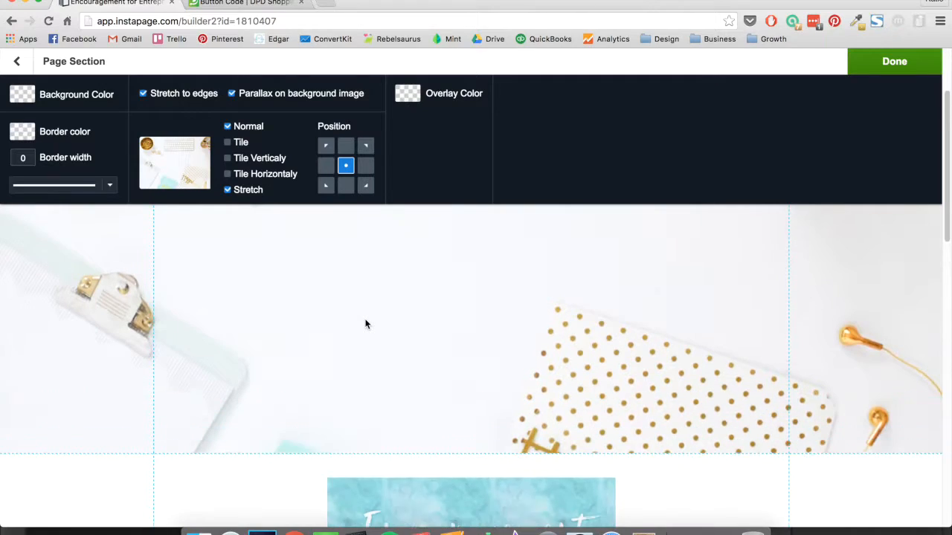
scroll(365, 322, up, 3)
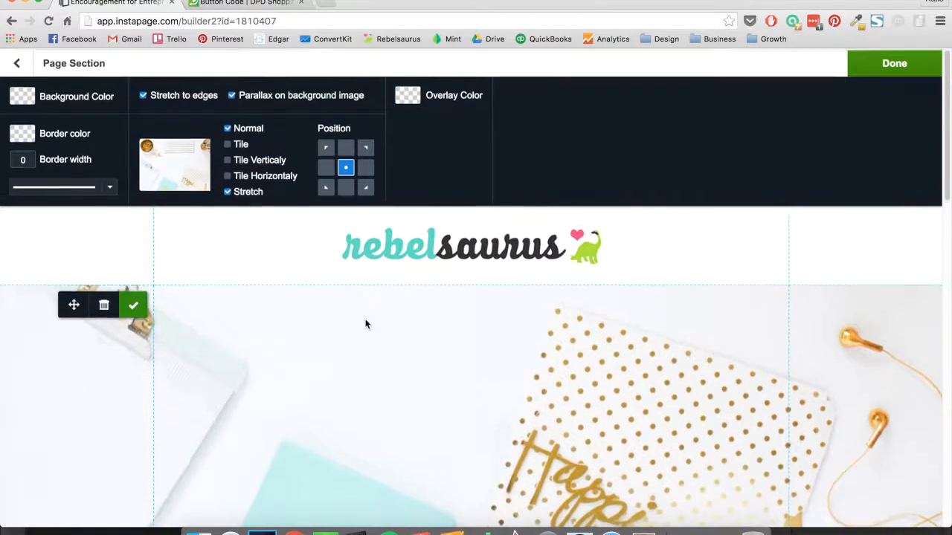
Step: Apply a pink overlay color to the section's background image and check the tinted section down to the ebook cover
click(411, 97)
click(439, 199)
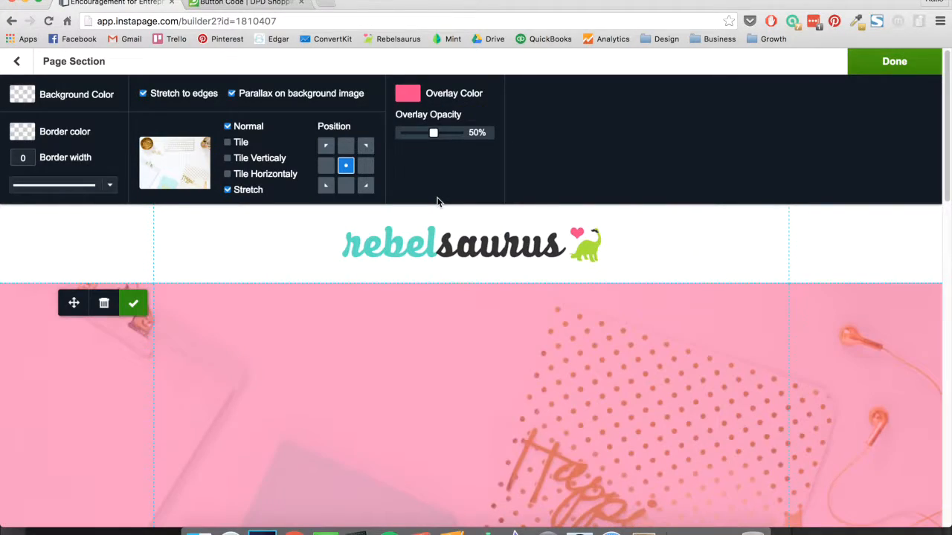
scroll(502, 337, down, 5)
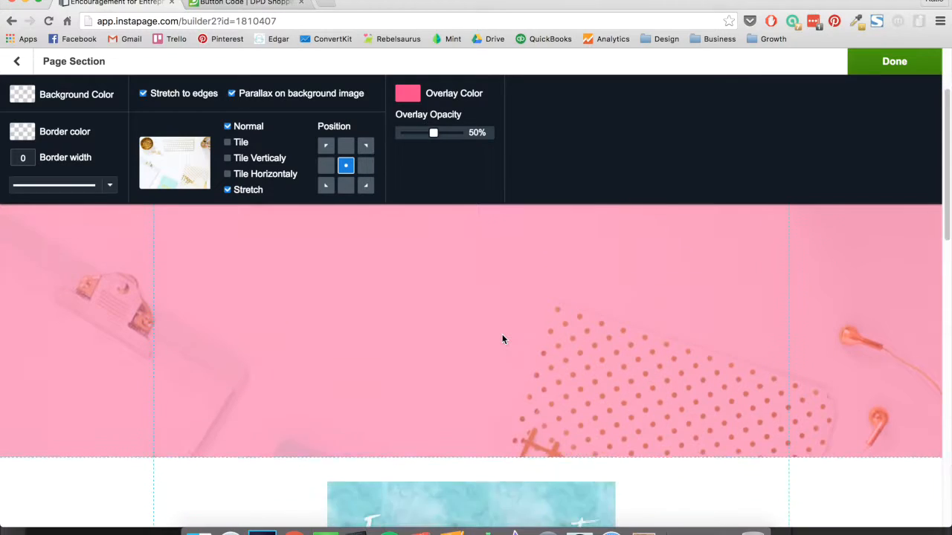
scroll(502, 339, up, 3)
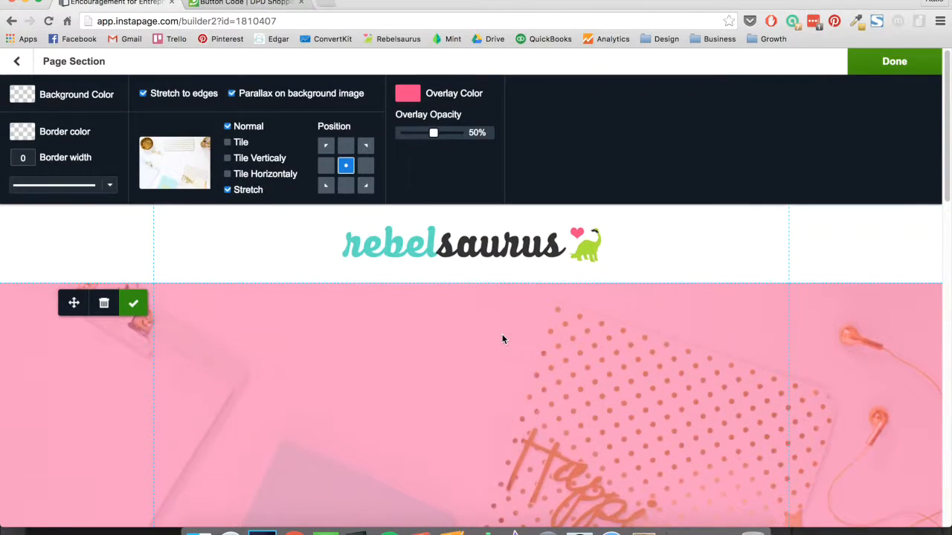
scroll(502, 339, down, 2)
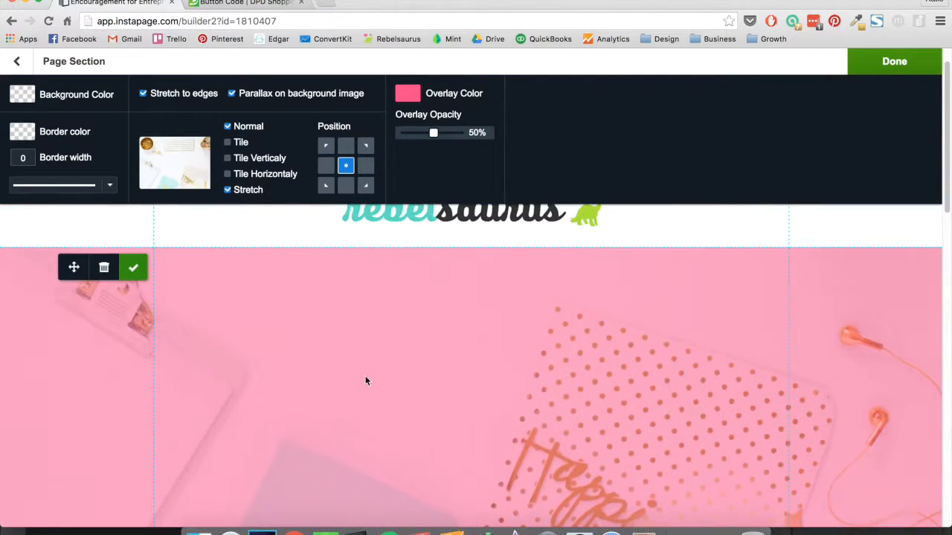
Step: Look up the teal color code 5edfc5 in the eyedropper extension's color history and copy it
scroll(503, 439, up, 2)
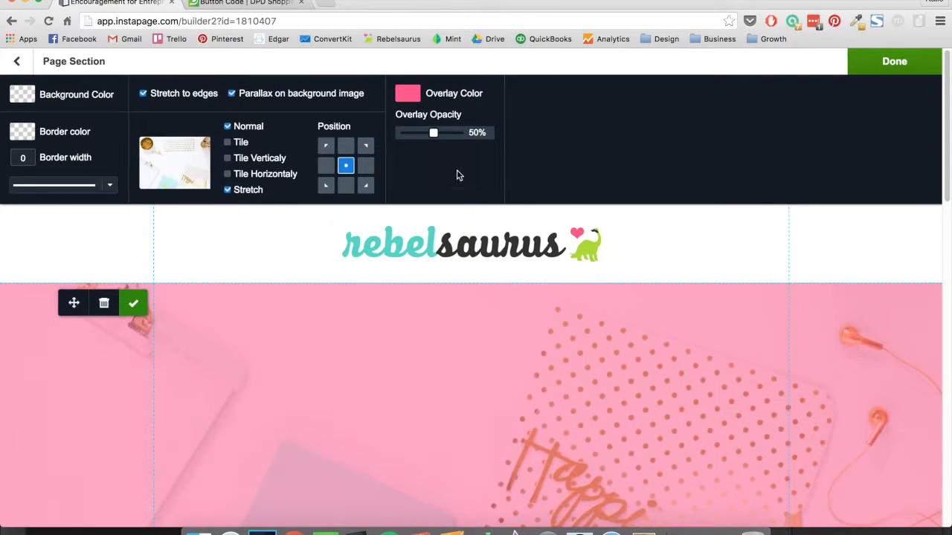
click(410, 97)
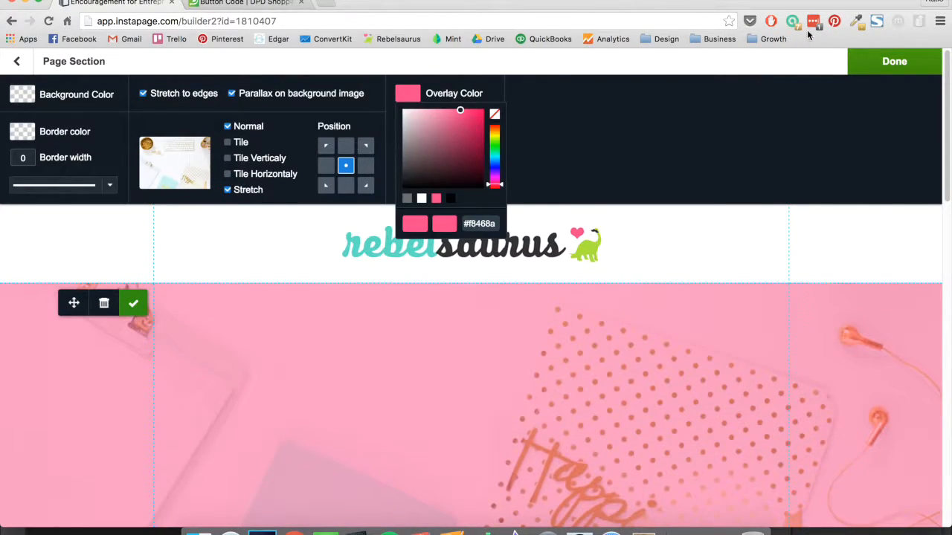
click(856, 23)
click(827, 66)
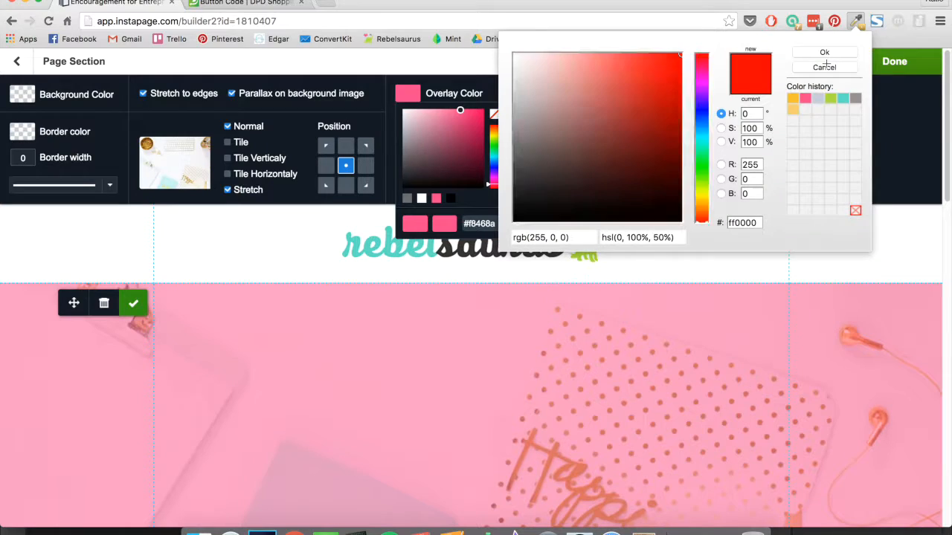
click(842, 100)
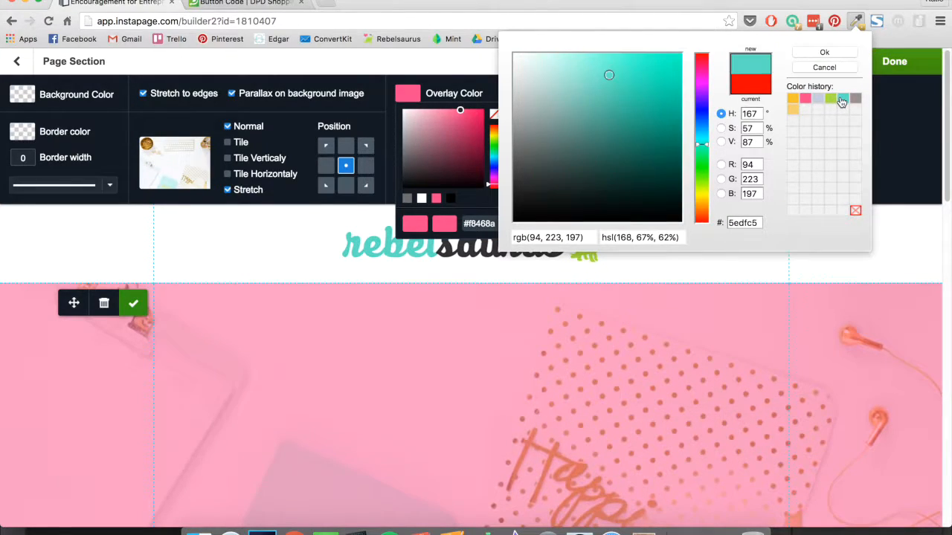
double_click(757, 216)
click(857, 22)
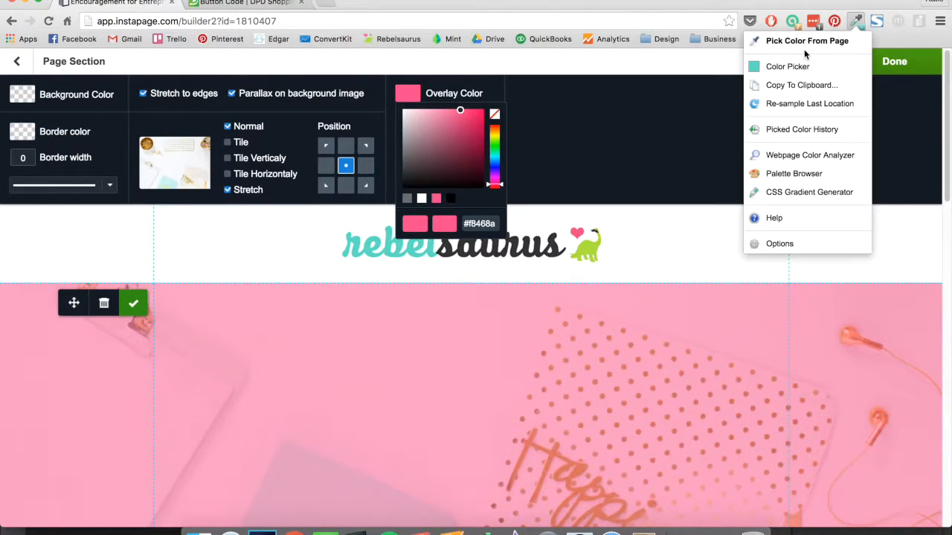
Step: Set the section's overlay color to #5edfc5 and check the tinted background image down the page
click(481, 223)
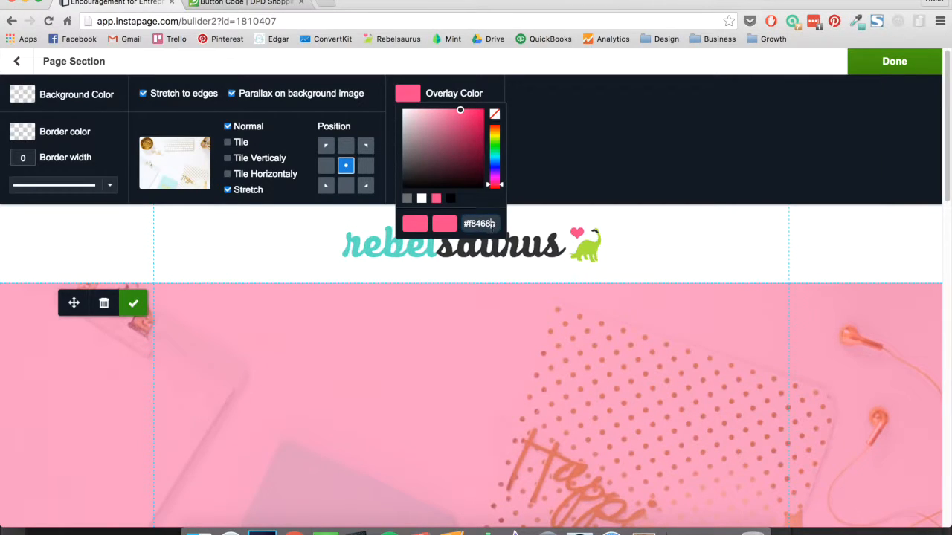
drag(496, 223, 430, 210)
text(#5edfc5)
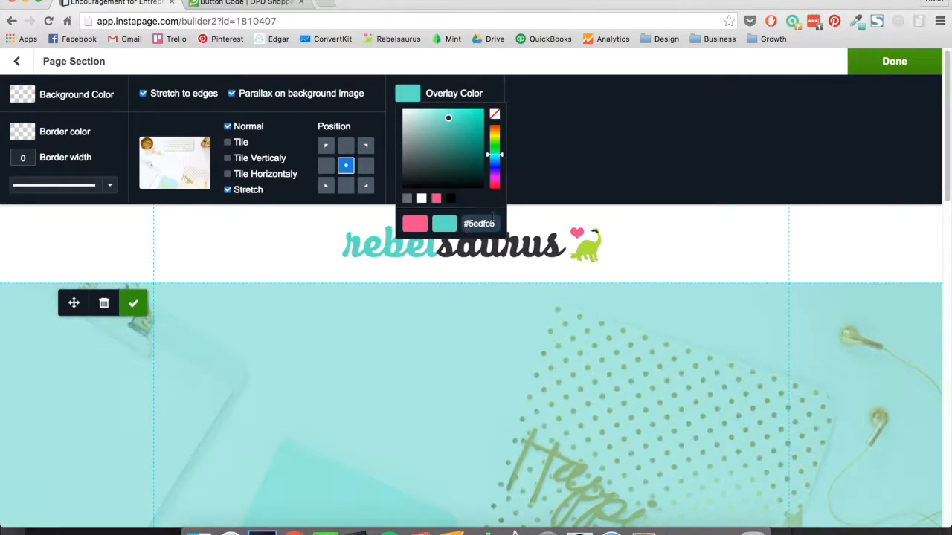
click(510, 168)
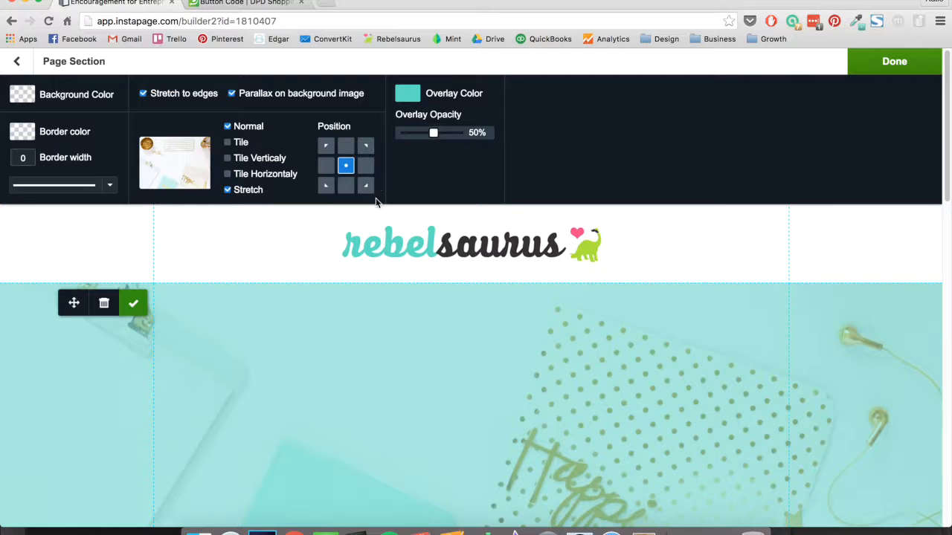
scroll(402, 325, down, 5)
scroll(402, 325, up, 2)
scroll(402, 325, down, 3)
scroll(402, 325, up, 5)
Step: Try an overlay opacity of 0% to compare the background image without its tint
drag(430, 135, 374, 144)
scroll(444, 312, down, 3)
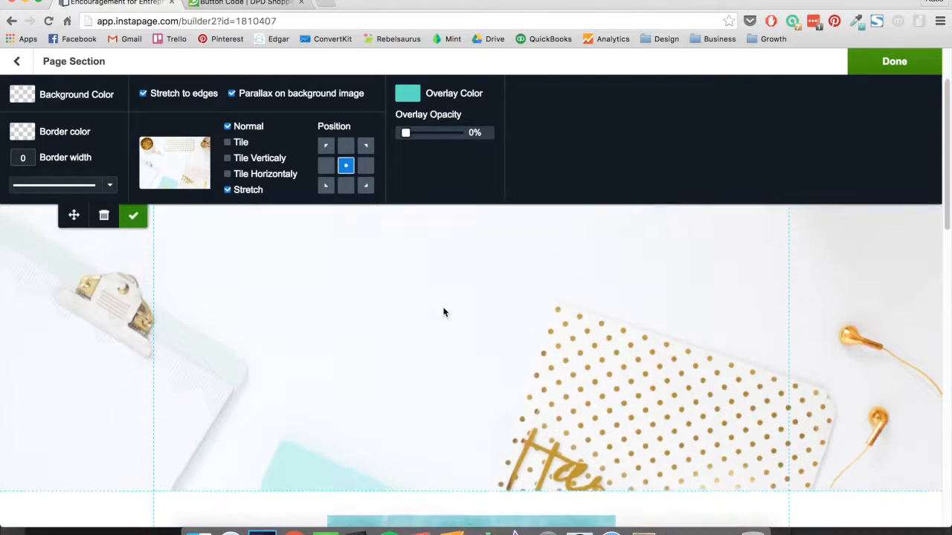
scroll(444, 313, up, 4)
scroll(514, 403, down, 2)
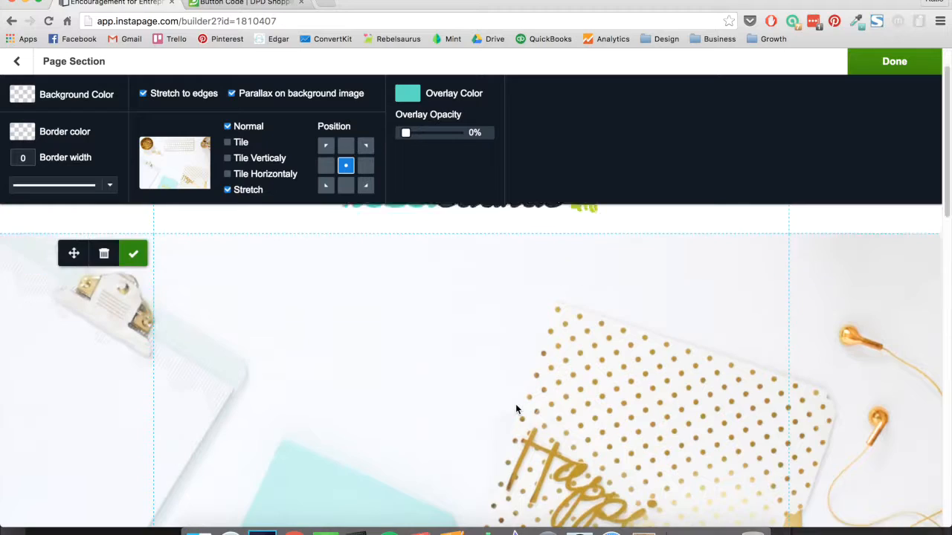
Step: Set the overlay opacity to 55%, review the tinted section and leave its settings
drag(407, 133, 438, 139)
scroll(510, 354, up, 2)
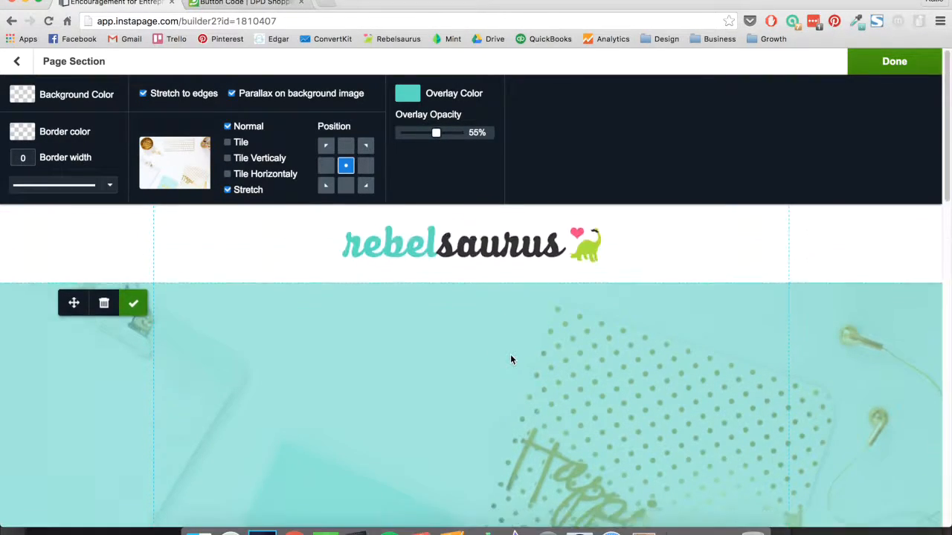
scroll(510, 354, down, 4)
click(509, 431)
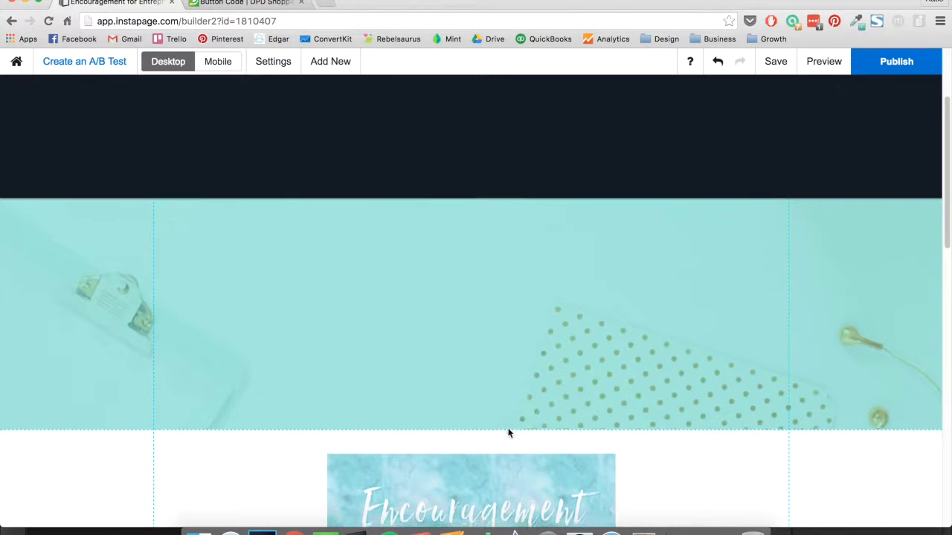
scroll(540, 302, up, 2)
scroll(539, 302, up, 2)
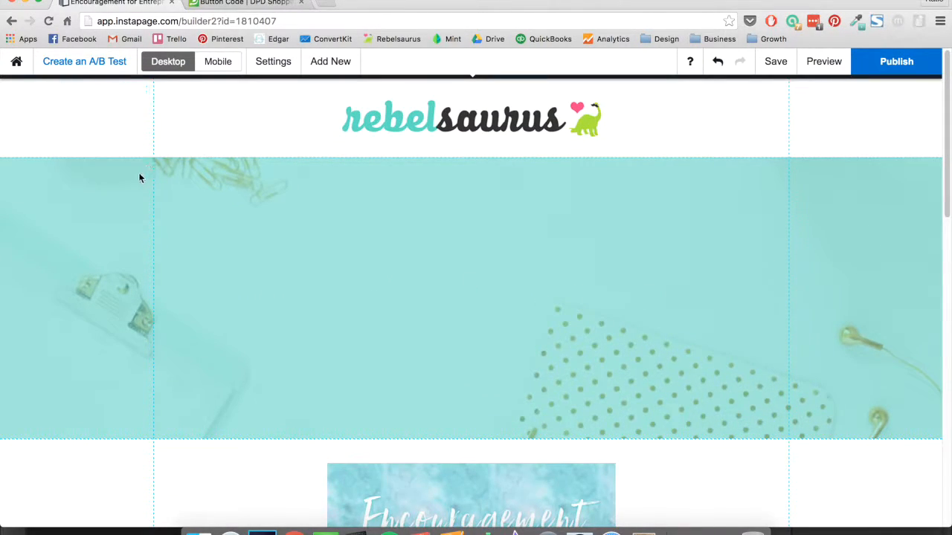
Step: Compare the top-centre position for the background image, settle on bottom-centre, and check the parallax effect down to the ebook cover
click(133, 177)
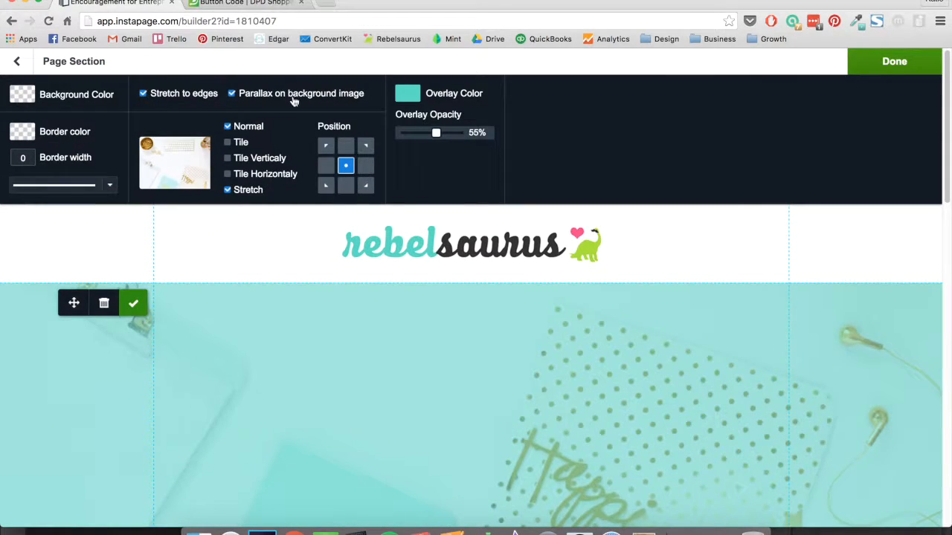
click(345, 147)
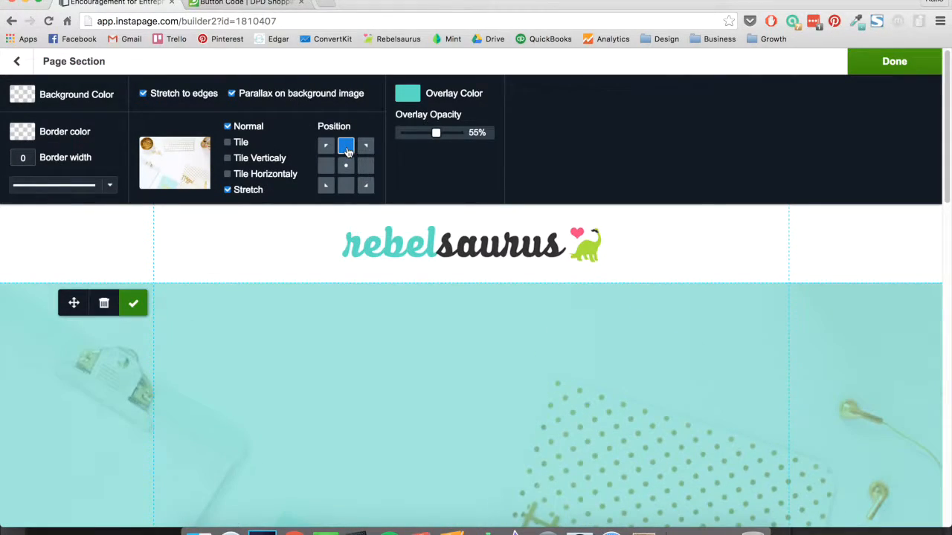
click(346, 185)
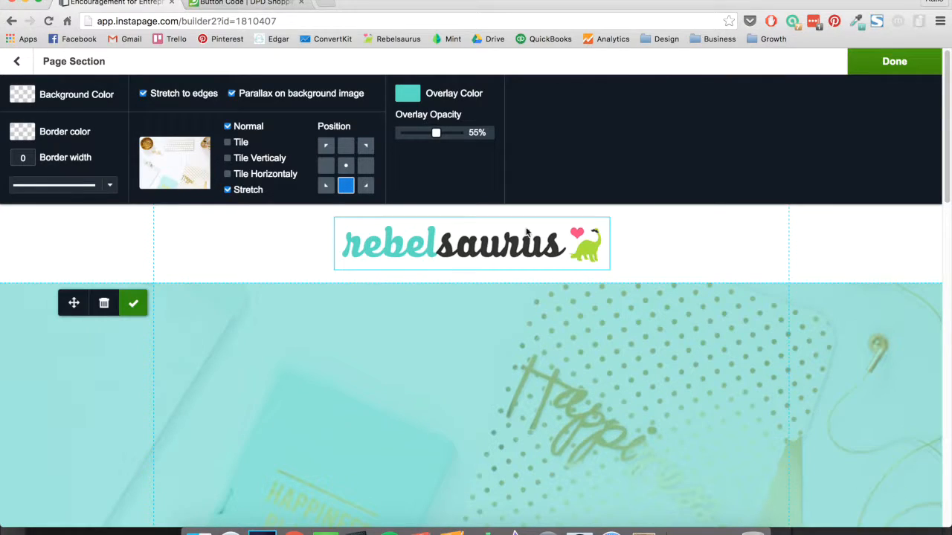
click(895, 61)
scroll(907, 325, down, 3)
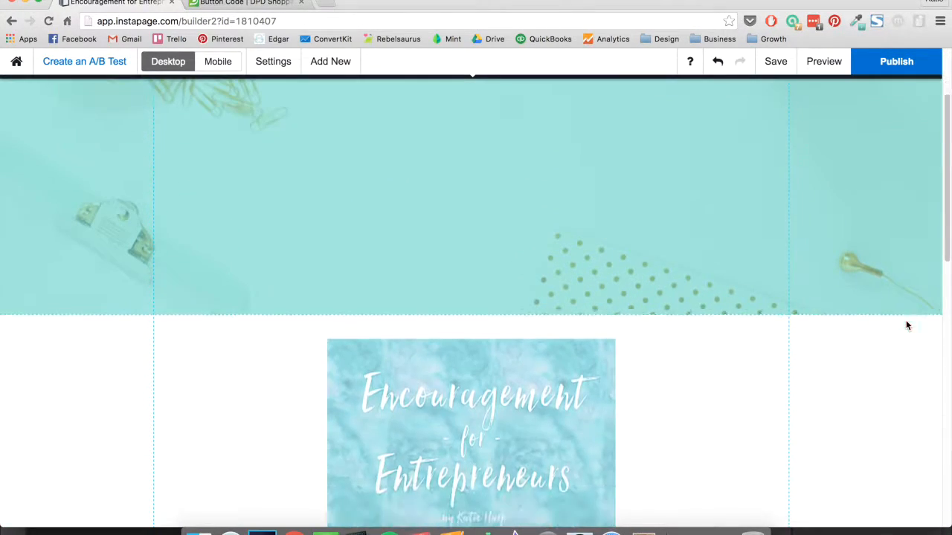
scroll(907, 325, up, 3)
scroll(907, 325, down, 6)
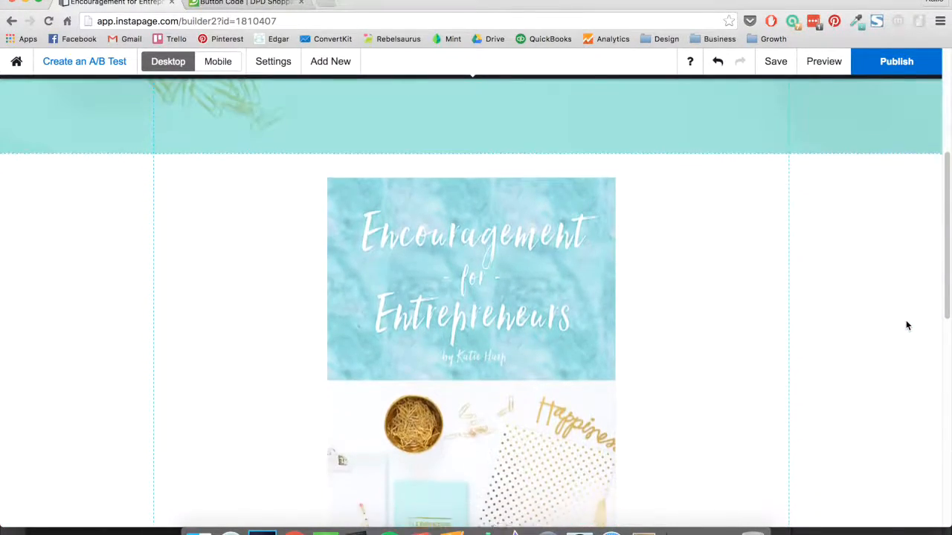
scroll(905, 325, down, 3)
scroll(906, 325, up, 5)
Step: Move the ebook cover, HTML block, paragraph and headline slightly down to space them out, and save the page
drag(494, 364, 494, 380)
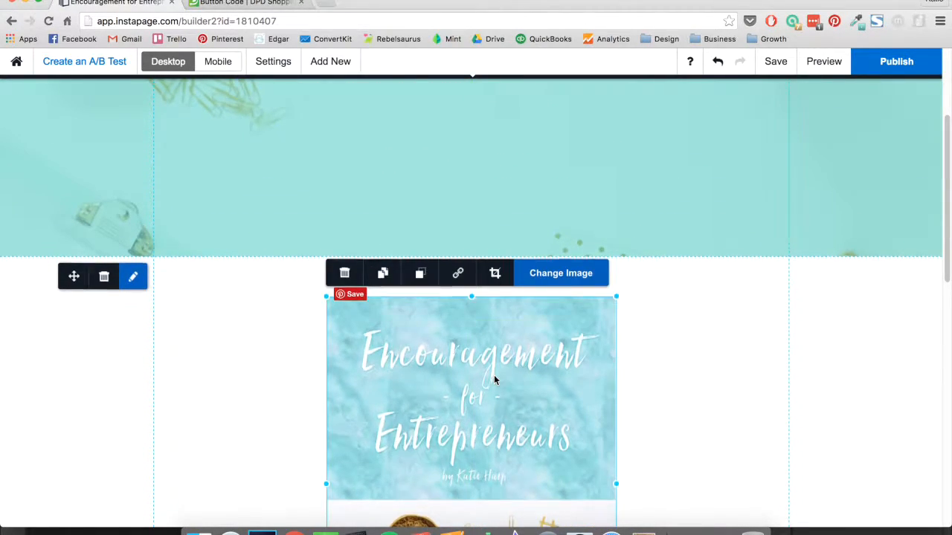
scroll(495, 380, down, 5)
drag(512, 473, 510, 512)
drag(538, 374, 538, 409)
drag(543, 257, 542, 280)
drag(501, 189, 502, 205)
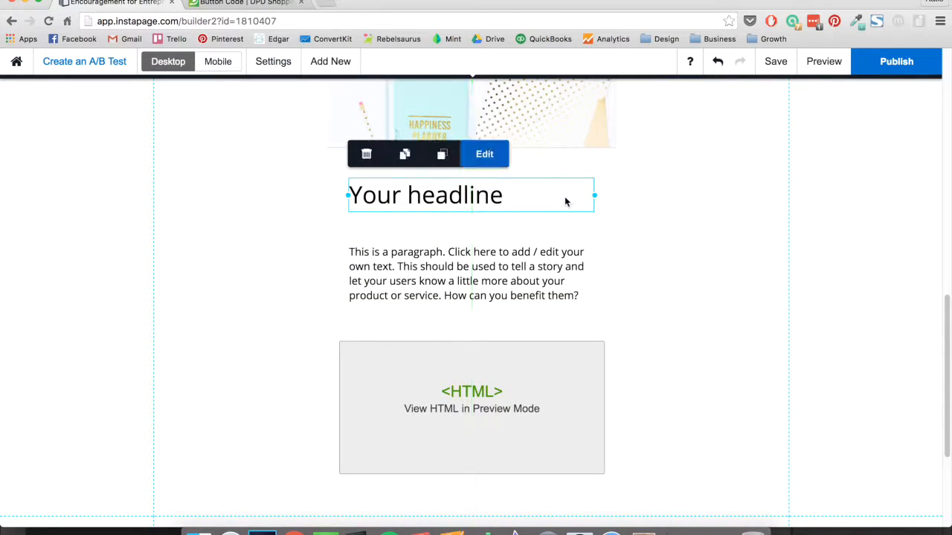
click(674, 205)
click(775, 65)
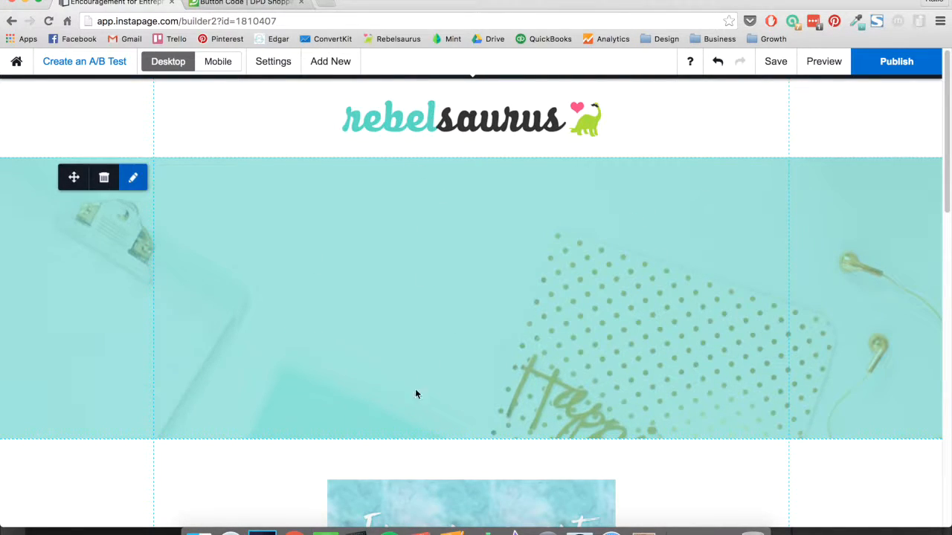
Step: Add a new headline element to the teal background image section below the logo
scroll(536, 311, down, 5)
scroll(537, 309, down, 3)
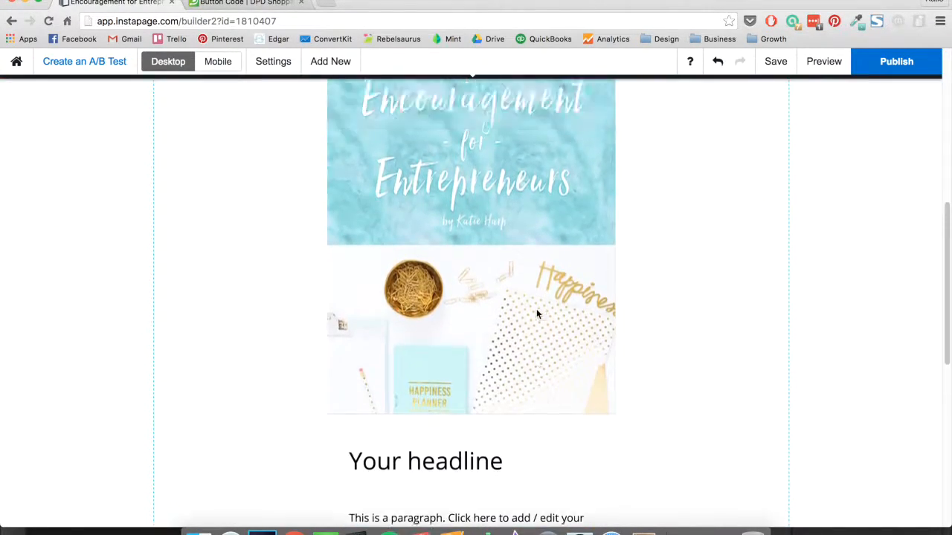
scroll(536, 309, up, 7)
click(132, 97)
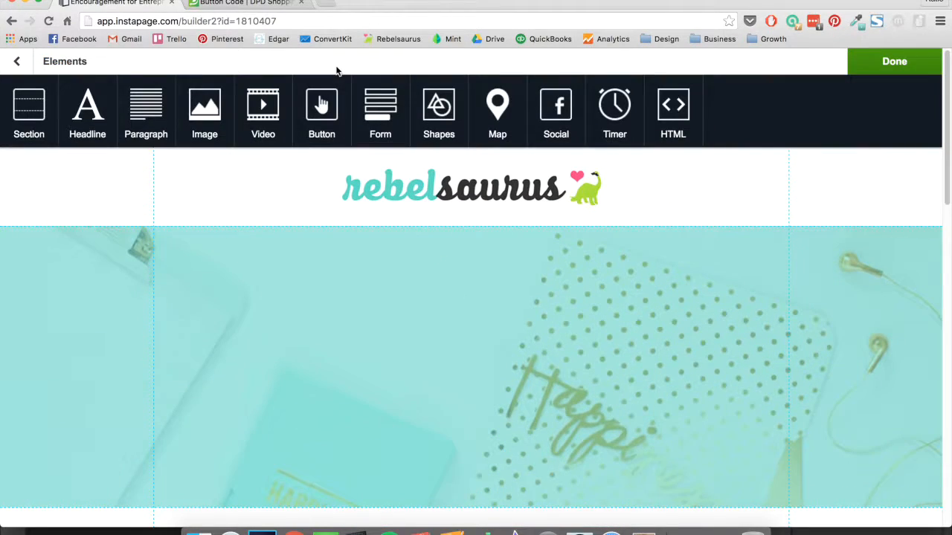
click(87, 104)
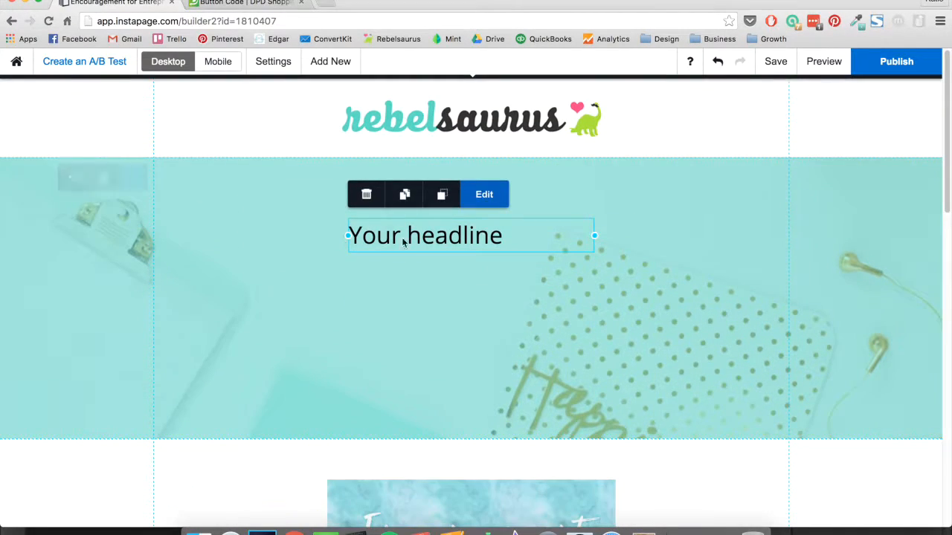
Step: Replace the new headline's placeholder with "Are you feeling uninspired and unmotivated in your business?"
double_click(455, 239)
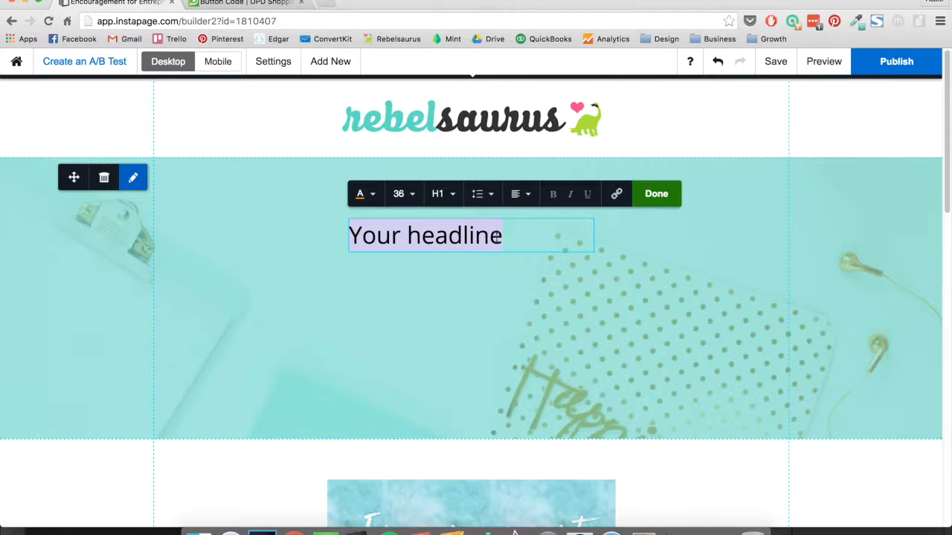
scroll(497, 237, down, 3)
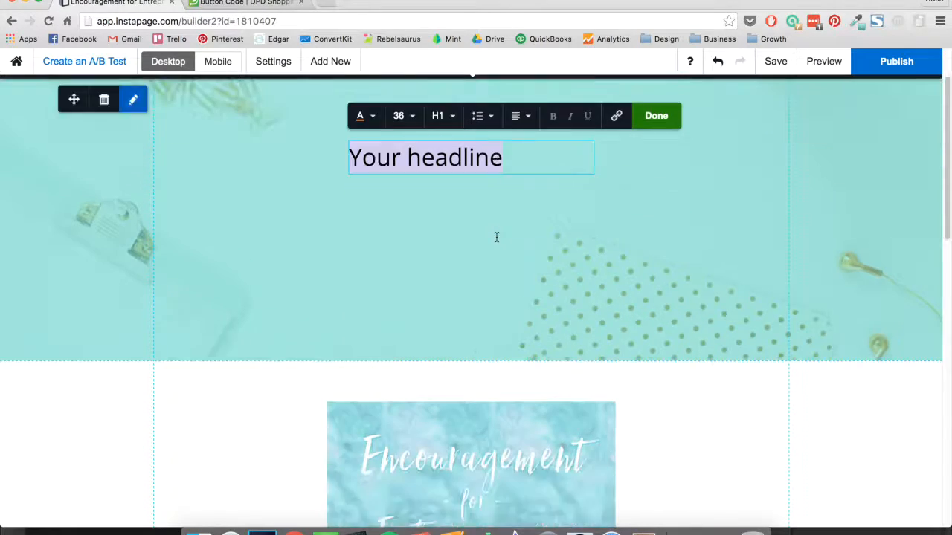
scroll(498, 236, up, 3)
text(Are you feeling unins)
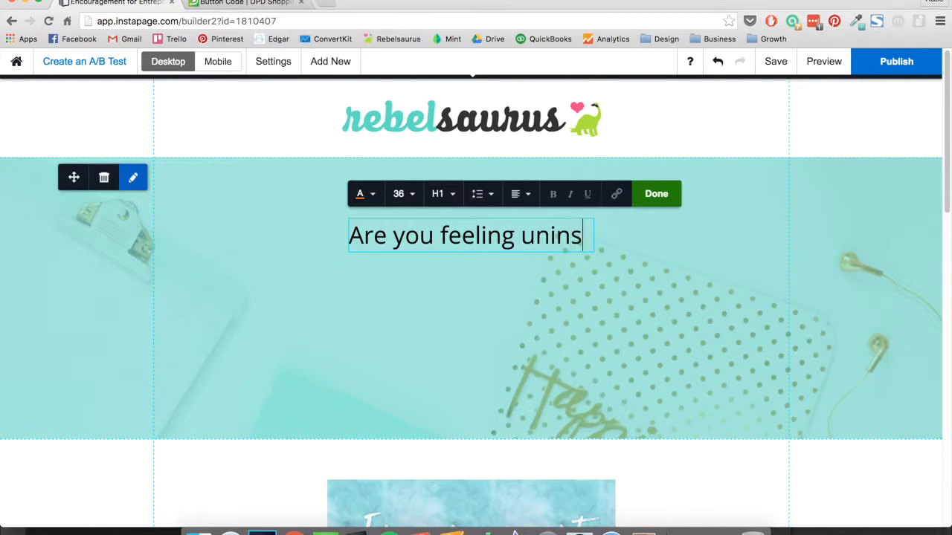
text(pired and )
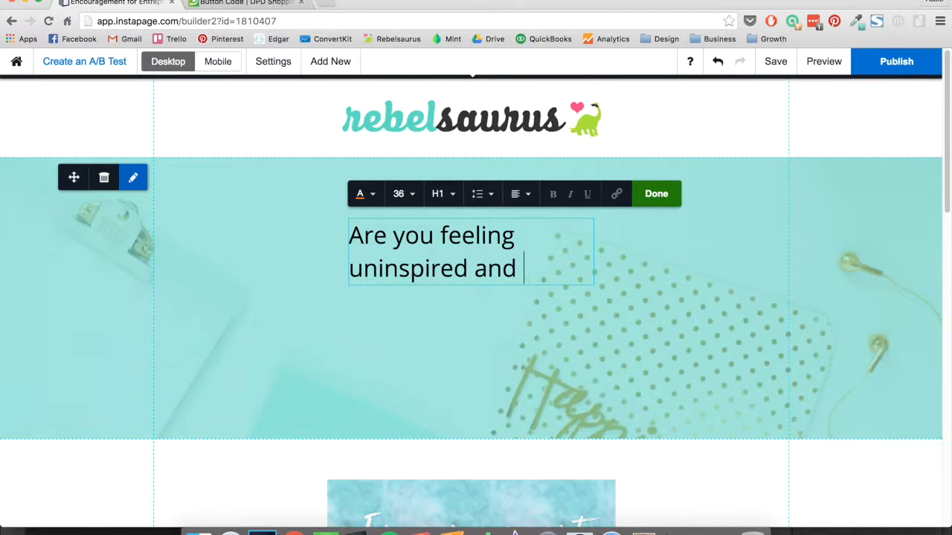
text(unmotivated in your business?)
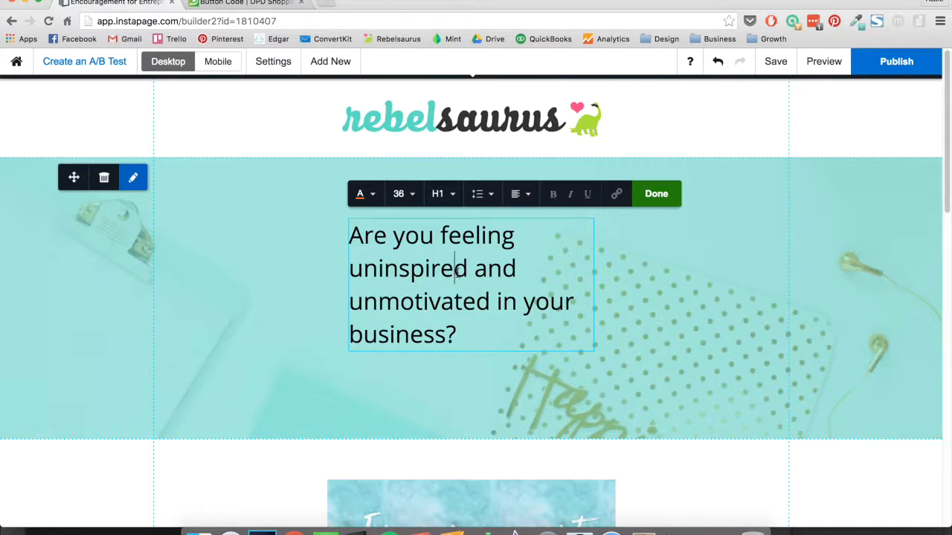
click(657, 256)
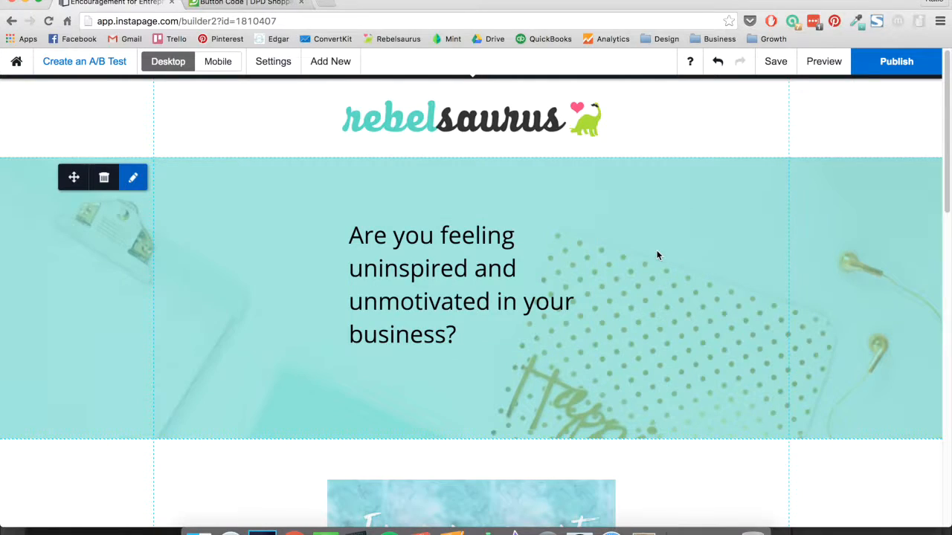
Step: Widen the headline's text box so the question fits on two lines, and center it in the teal section
click(571, 266)
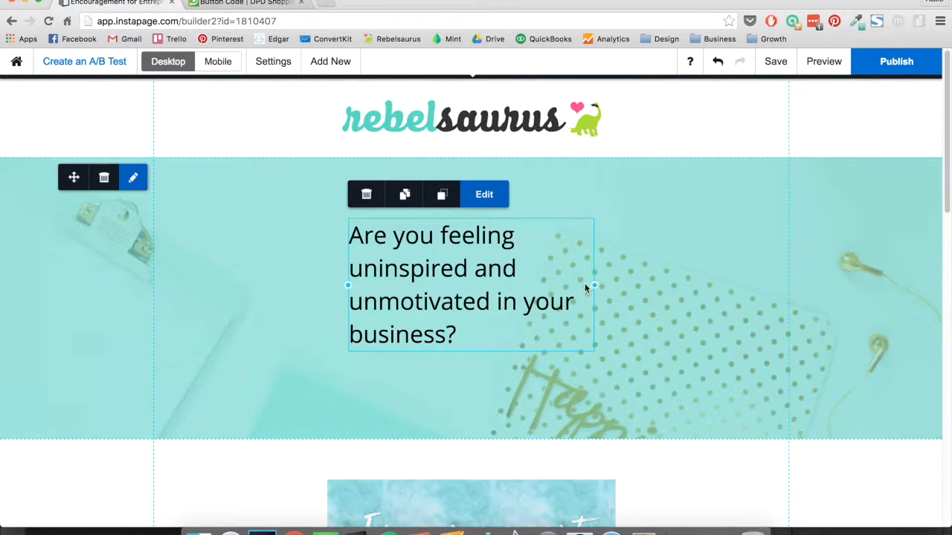
drag(598, 285, 767, 268)
drag(570, 253, 507, 285)
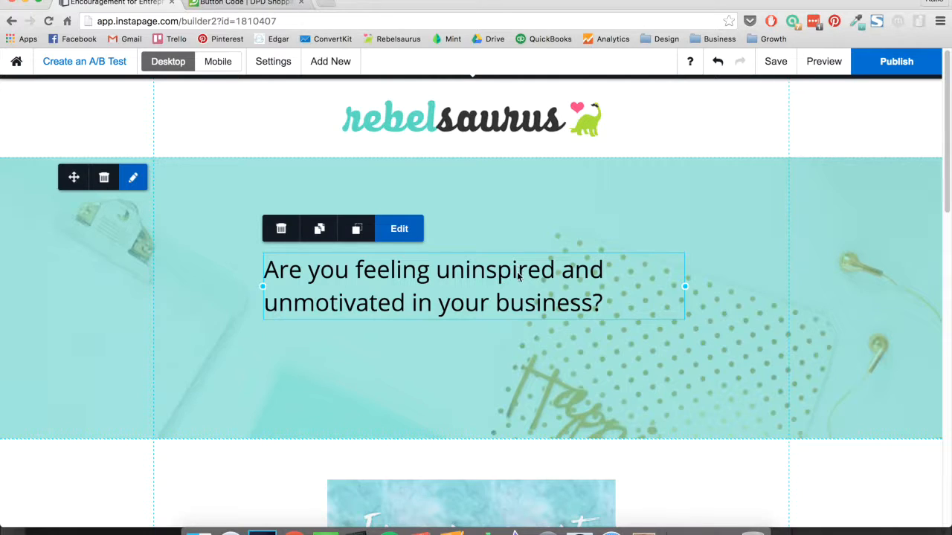
Step: Change the text color of the headline in the teal section to white
double_click(518, 275)
triple_click(518, 272)
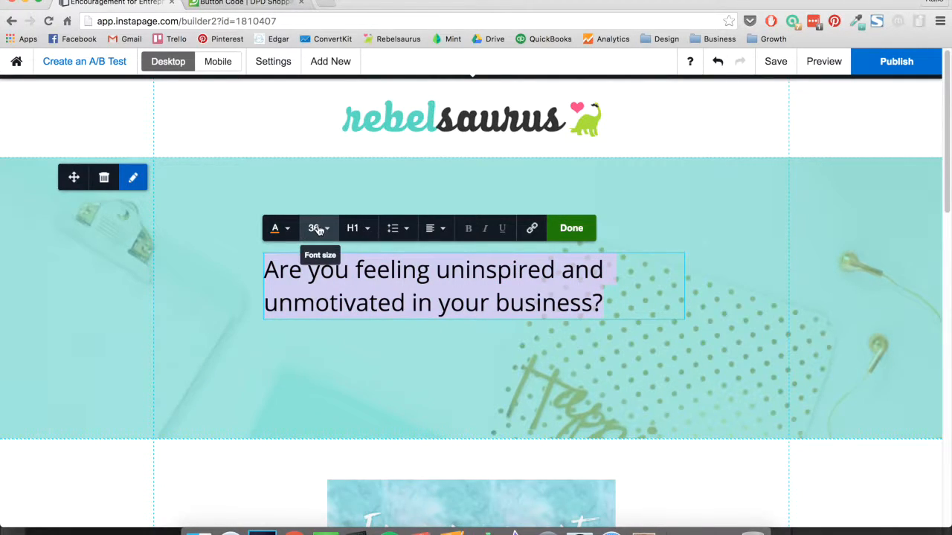
click(316, 229)
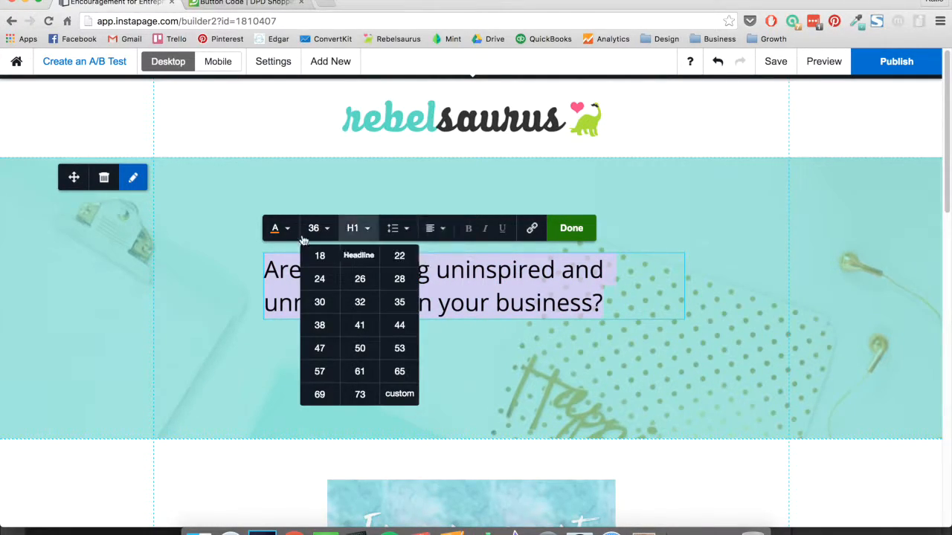
click(277, 229)
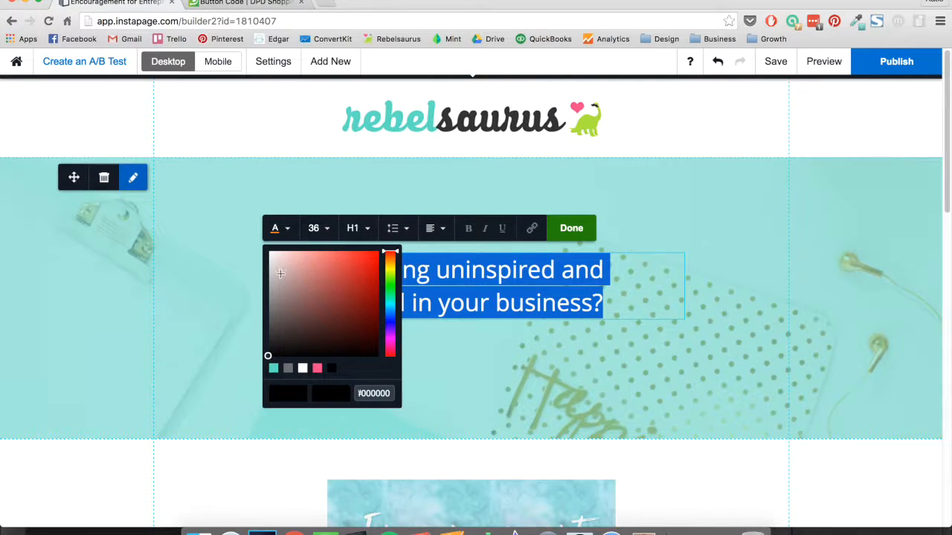
click(304, 371)
Step: Center-align the whole headline in the teal section and make it bold
click(541, 276)
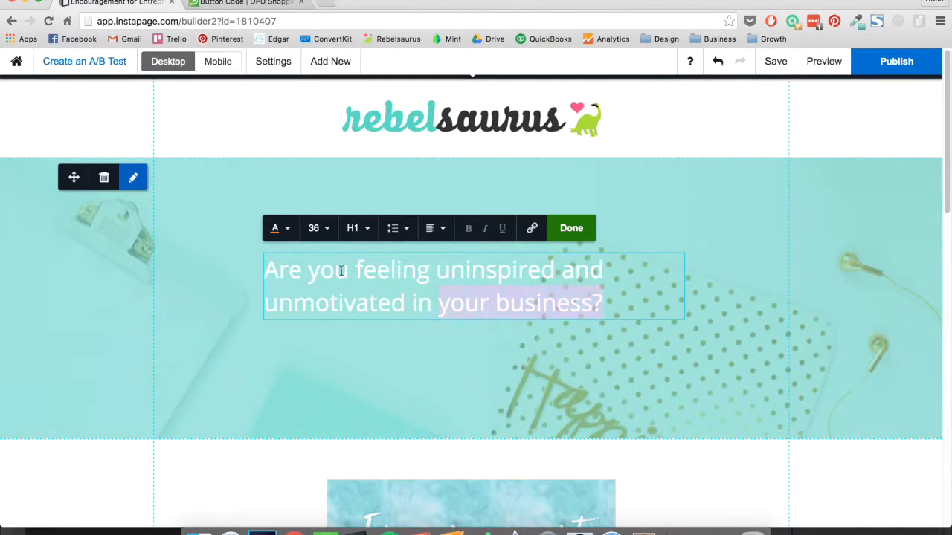
click(435, 228)
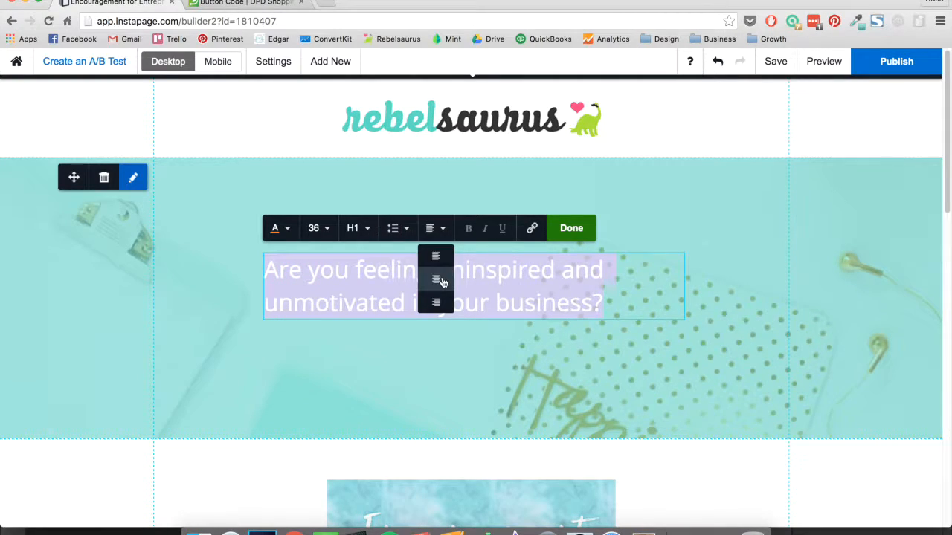
click(439, 280)
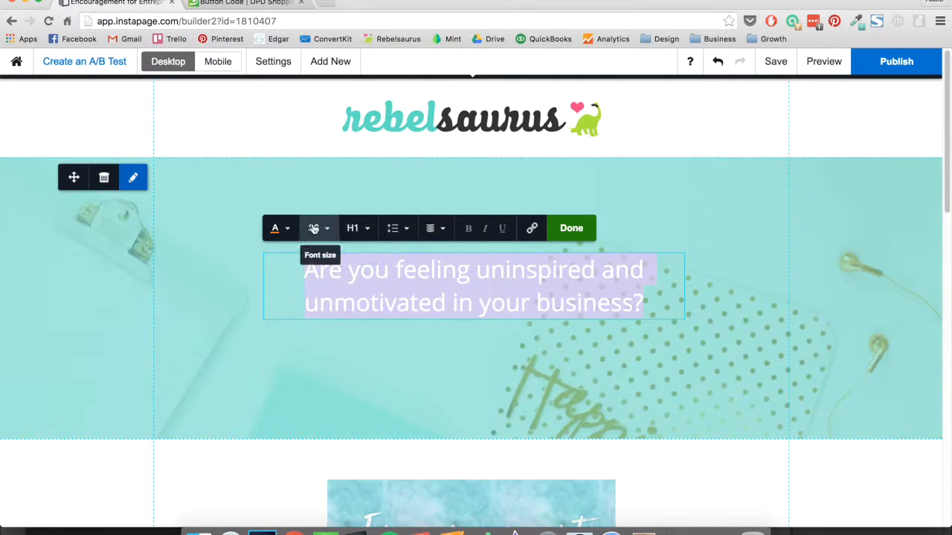
click(468, 228)
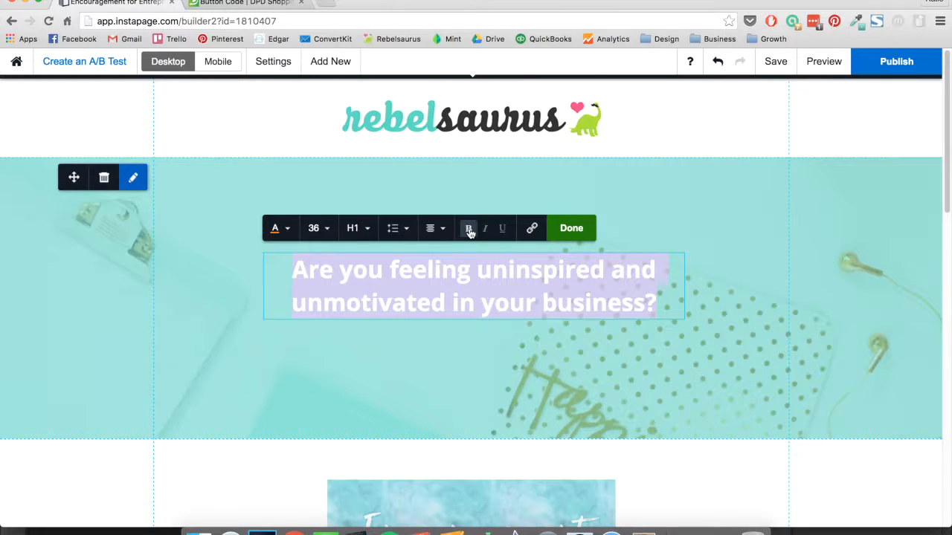
Step: Try font size 47 on the headline, settle on 44, and finish editing the text
click(450, 292)
drag(522, 274, 700, 348)
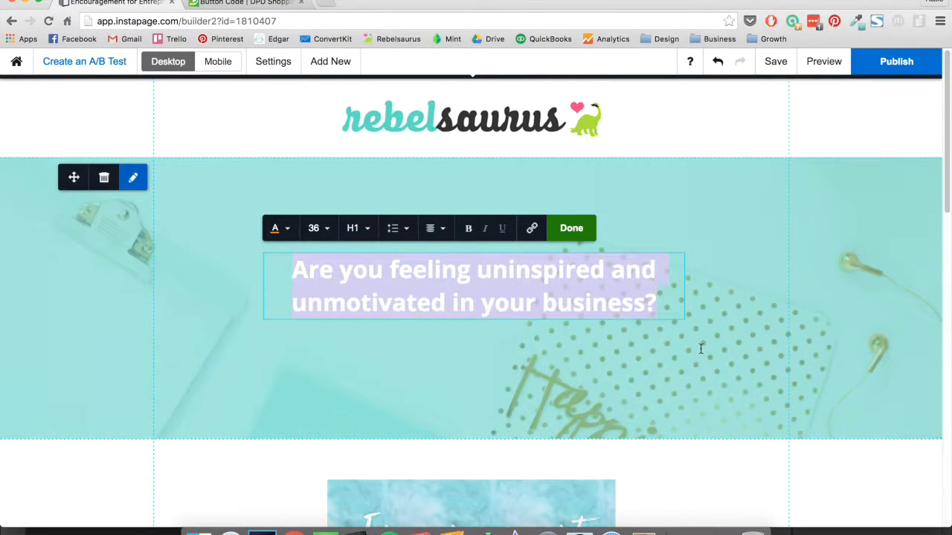
click(326, 232)
click(331, 344)
click(391, 301)
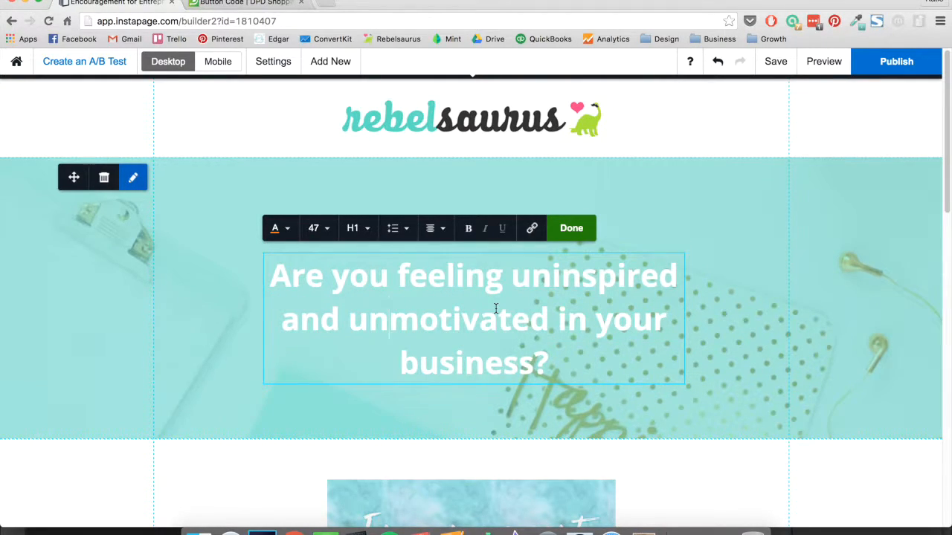
drag(560, 361, 234, 227)
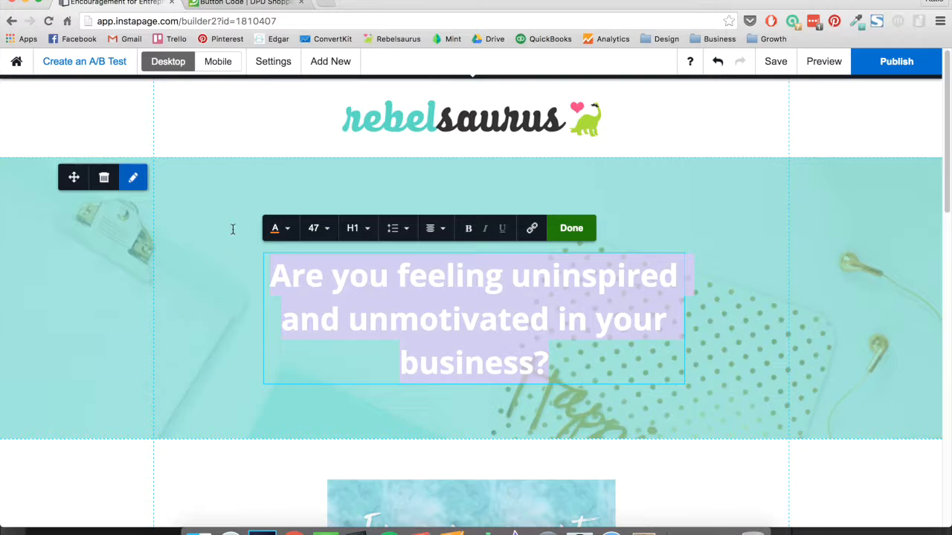
click(318, 230)
click(394, 327)
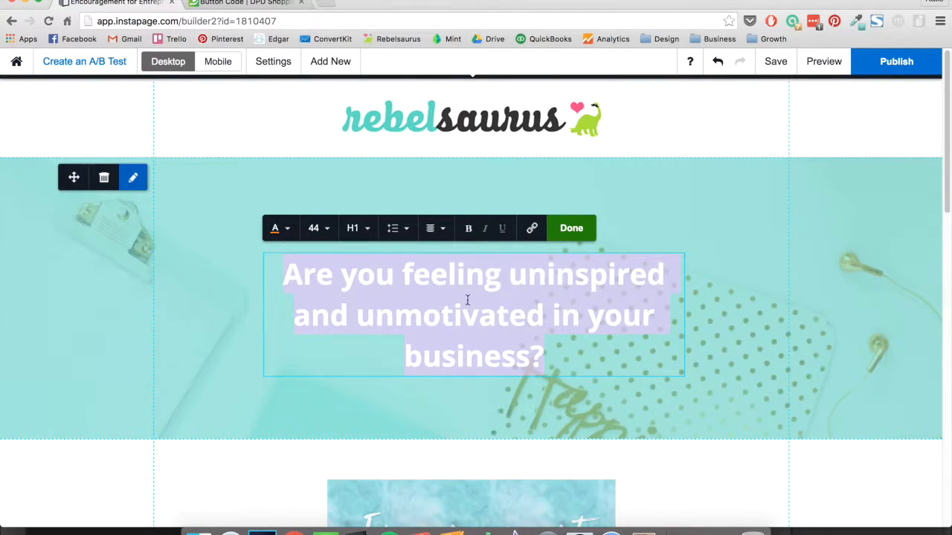
click(570, 230)
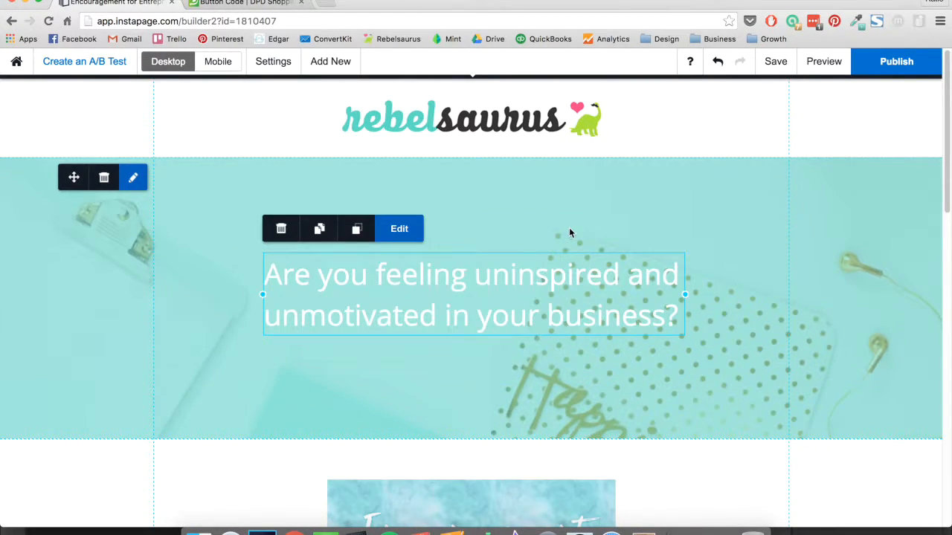
Step: Reapply bold and center alignment to the headline, and move it slightly up in the teal section
double_click(419, 294)
triple_click(419, 292)
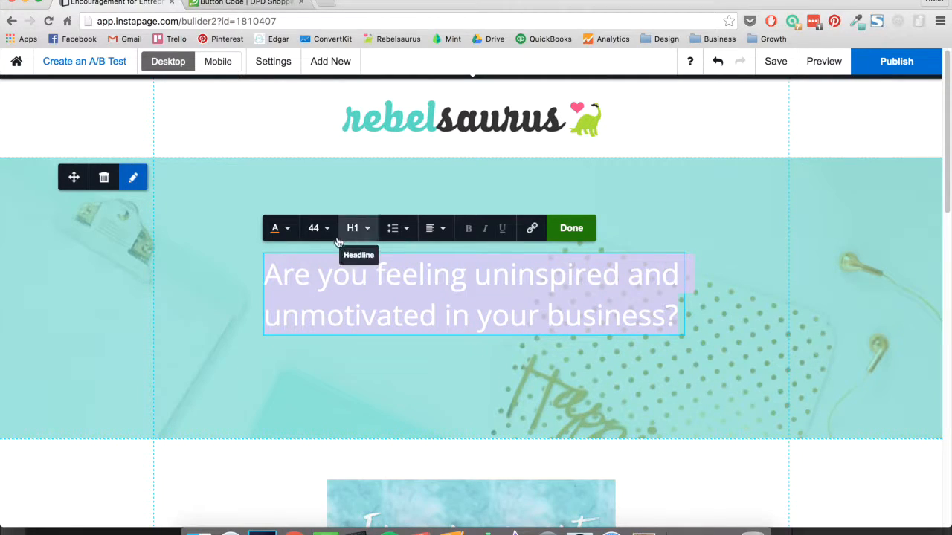
click(316, 228)
click(468, 230)
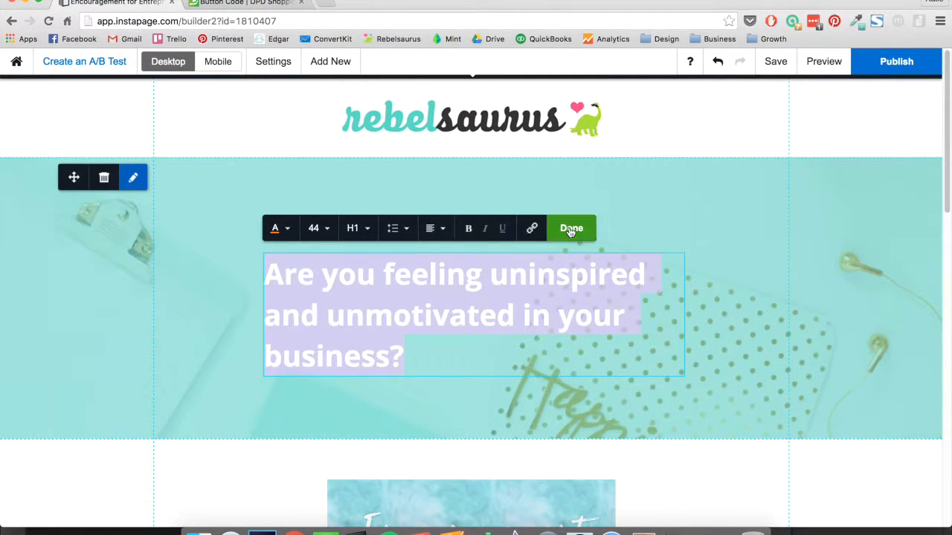
click(435, 228)
click(439, 271)
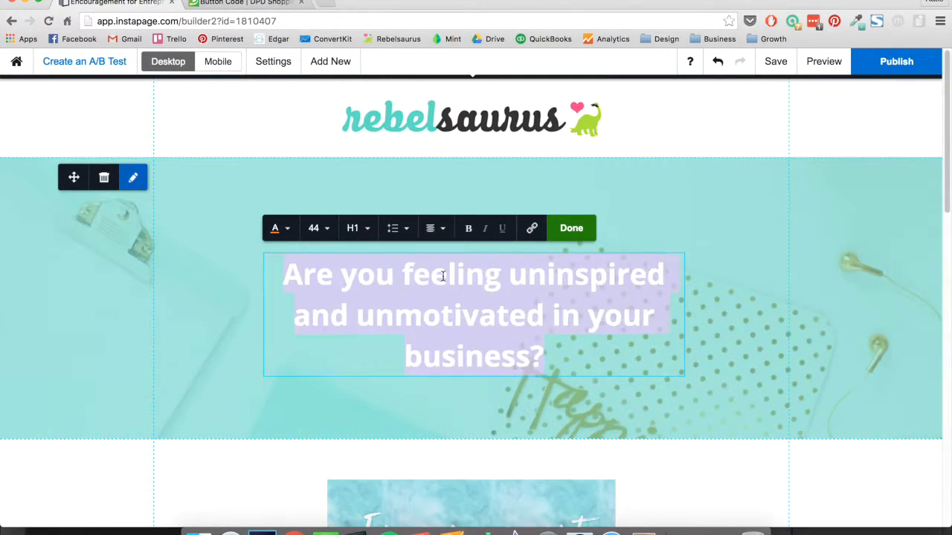
click(571, 228)
mouse_move(594, 311)
mouse_down()
mouse_move(594, 278)
mouse_move(589, 296)
mouse_up()
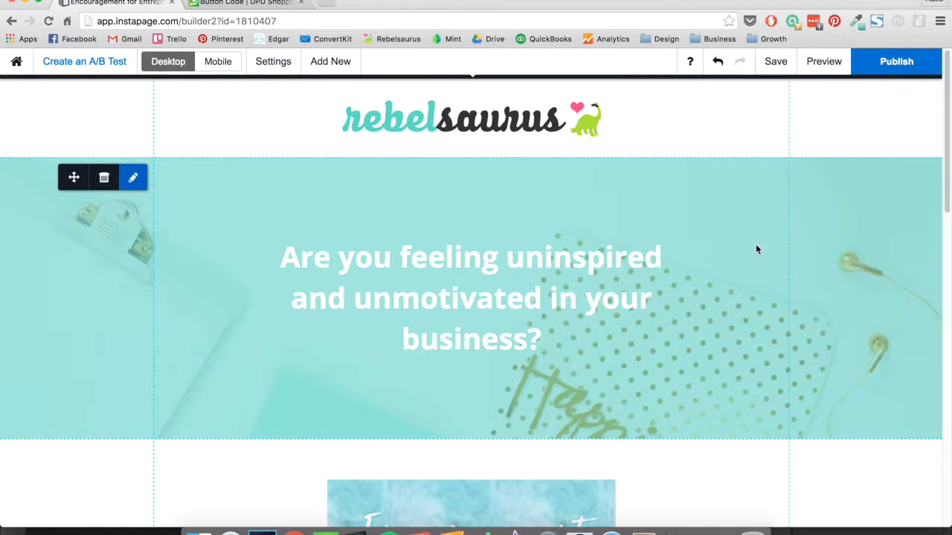
Step: Increase the overlay opacity of the teal background image section
scroll(755, 244, down, 3)
scroll(755, 250, up, 3)
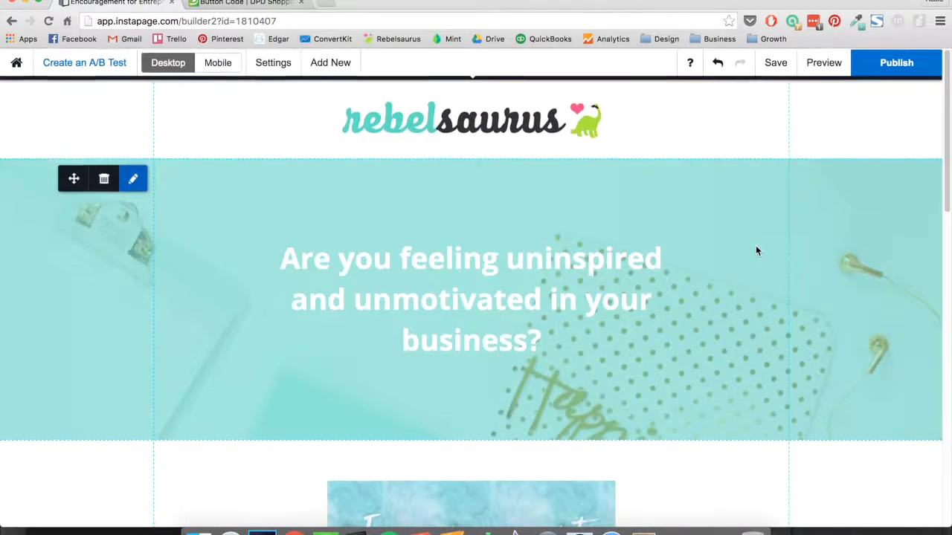
scroll(755, 251, down, 2)
scroll(756, 250, up, 2)
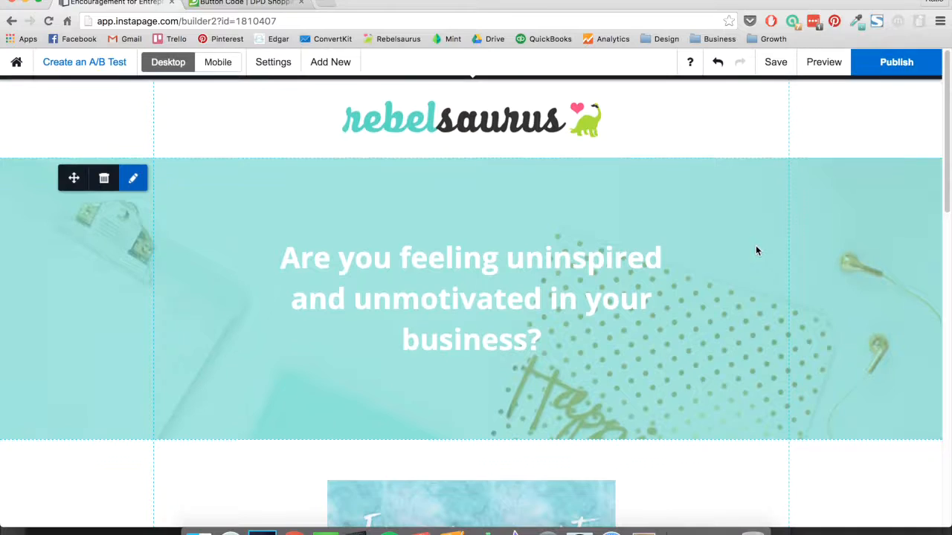
click(133, 177)
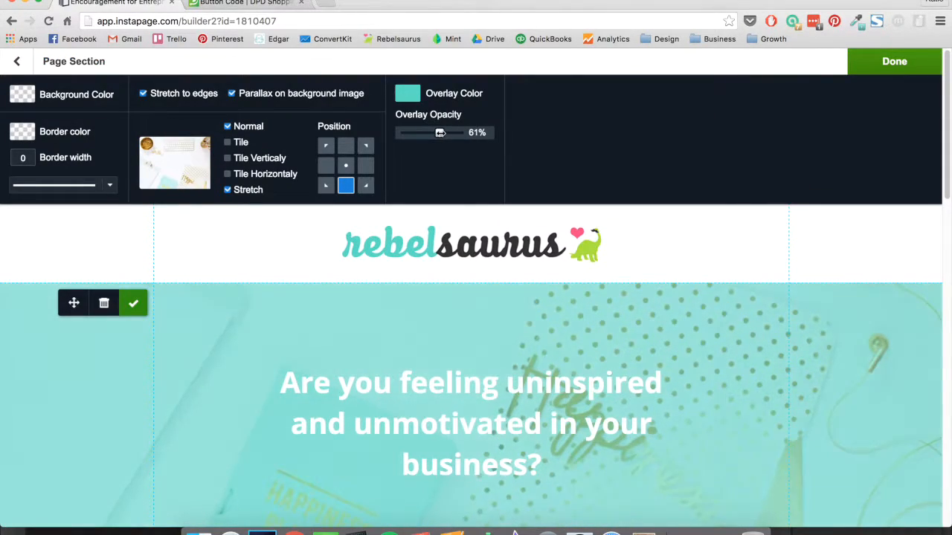
click(894, 61)
Step: Check the teal section's parallax effect and the rest of the layout, and save the page
scroll(749, 223, down, 5)
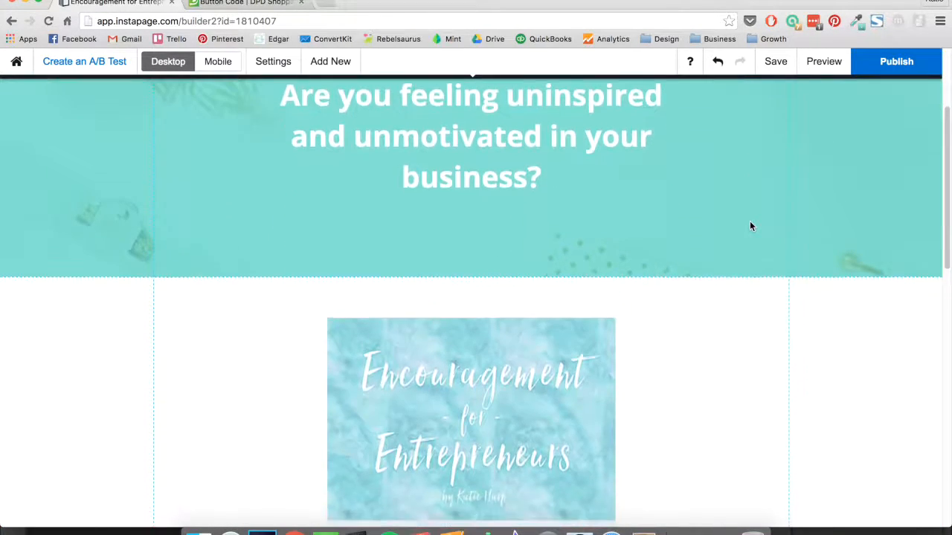
scroll(749, 223, up, 6)
scroll(750, 228, down, 5)
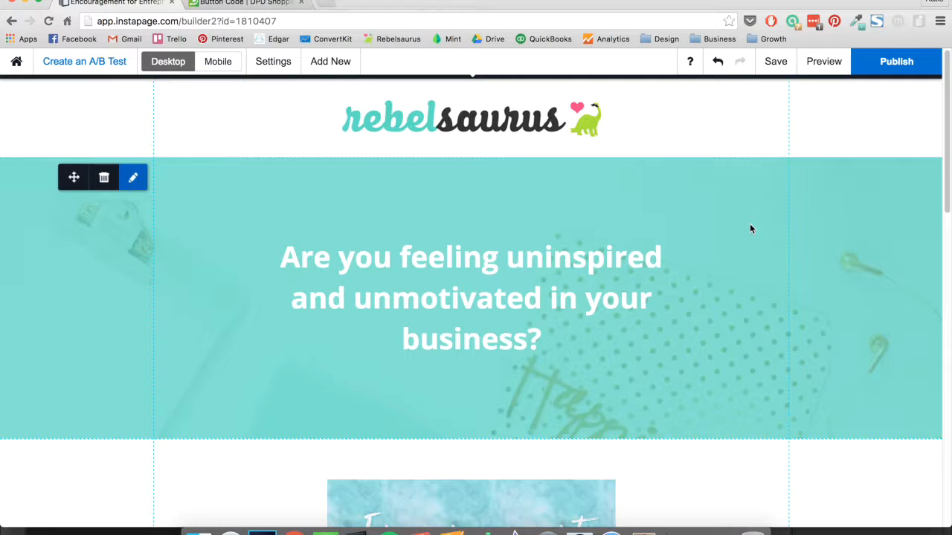
scroll(751, 229, down, 6)
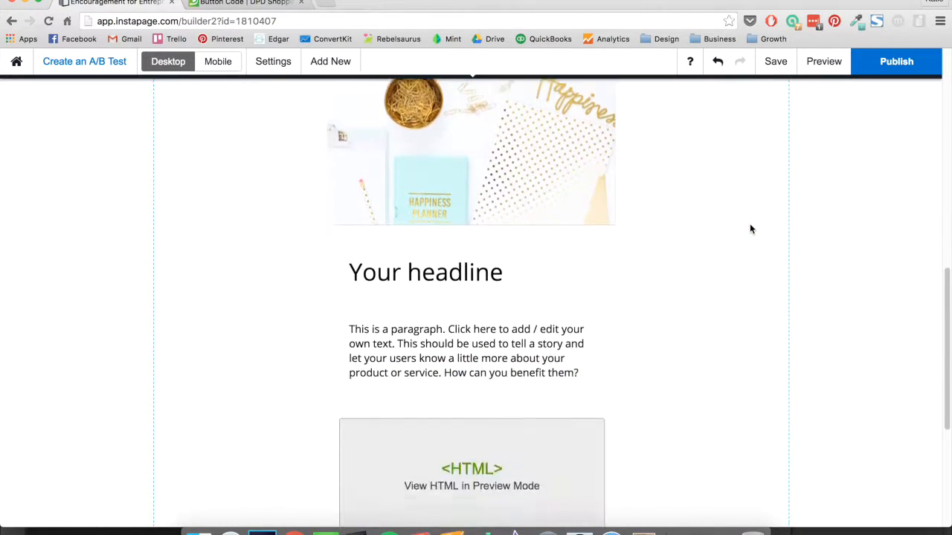
scroll(750, 229, up, 4)
scroll(749, 229, down, 6)
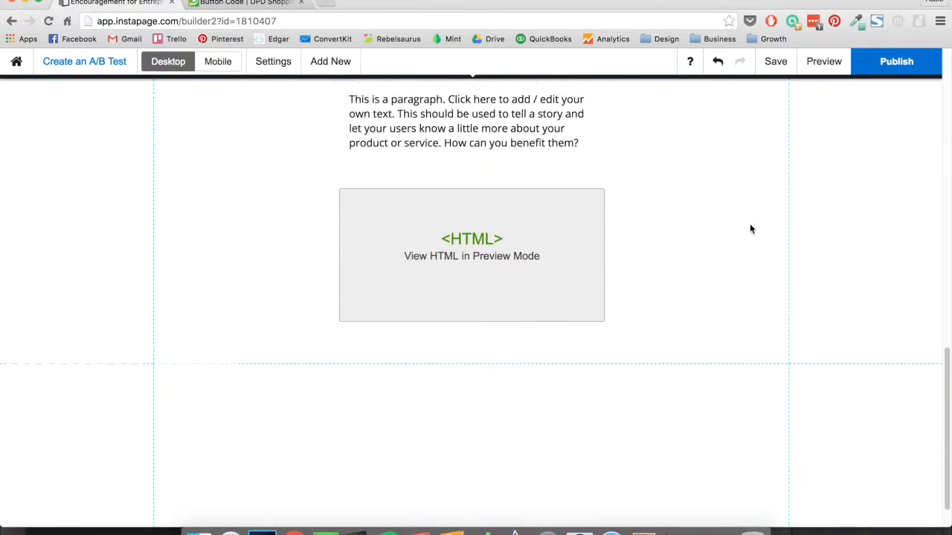
click(776, 64)
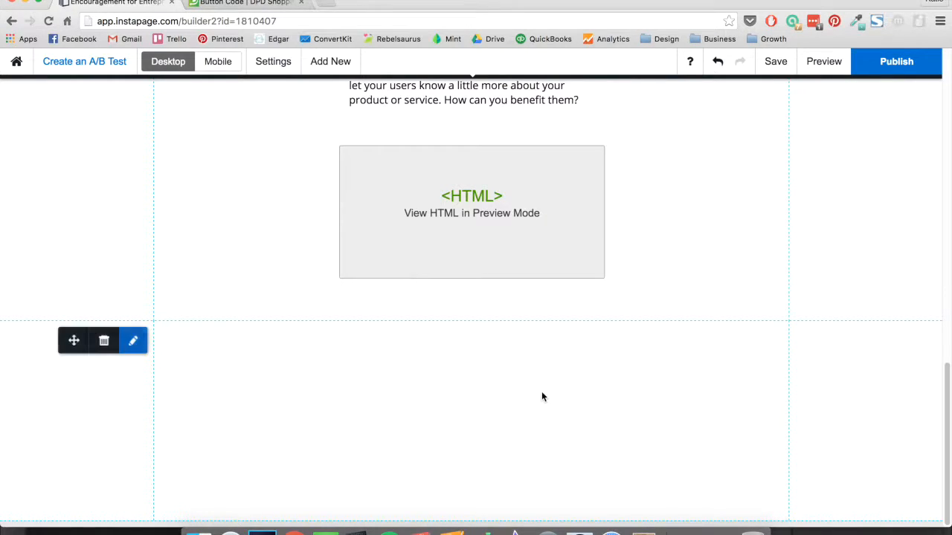
Step: Add a new page section directly below the section containing the HTML block
click(329, 62)
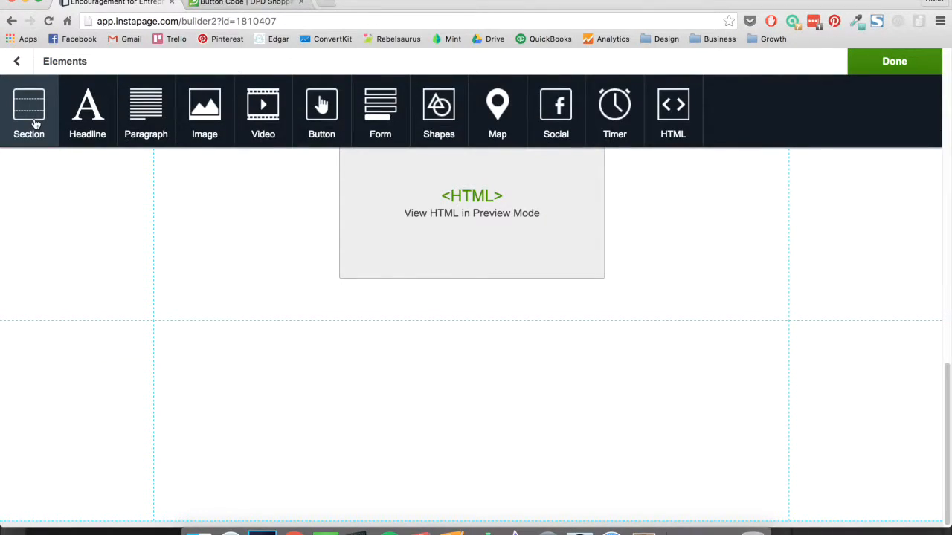
click(35, 125)
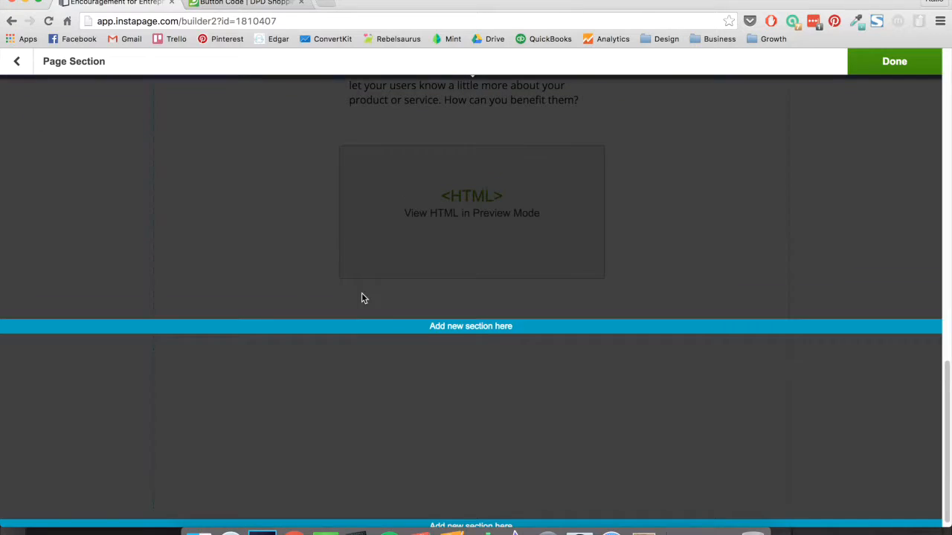
click(477, 331)
scroll(492, 392, down, 3)
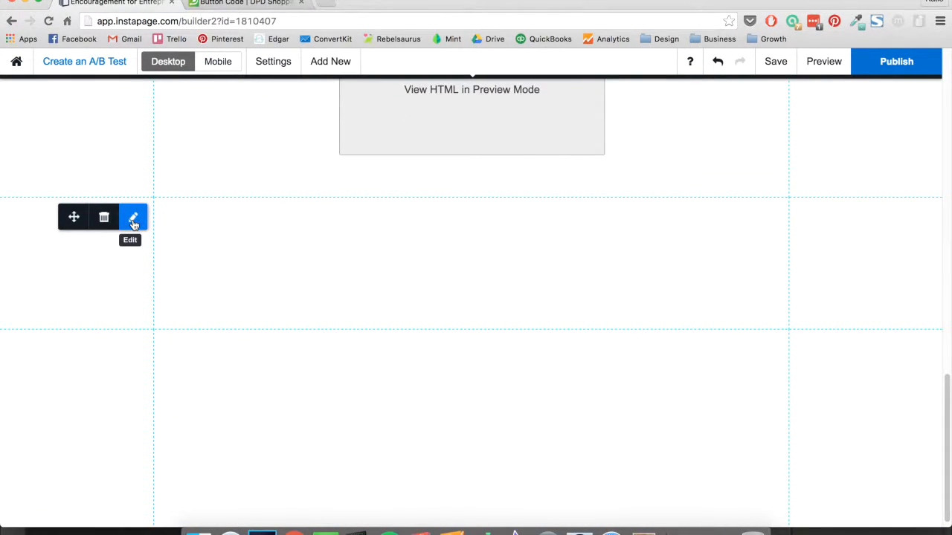
Step: Upload "Beautiful-Noteboo...Pad 3.jpg" from the computer's Feminine folder and insert it as the new section's background image
click(134, 219)
click(202, 158)
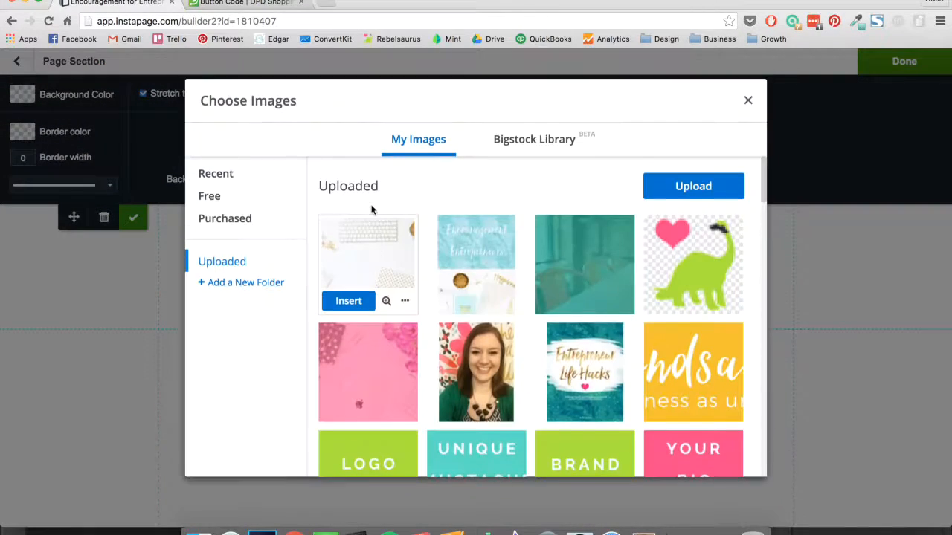
click(707, 198)
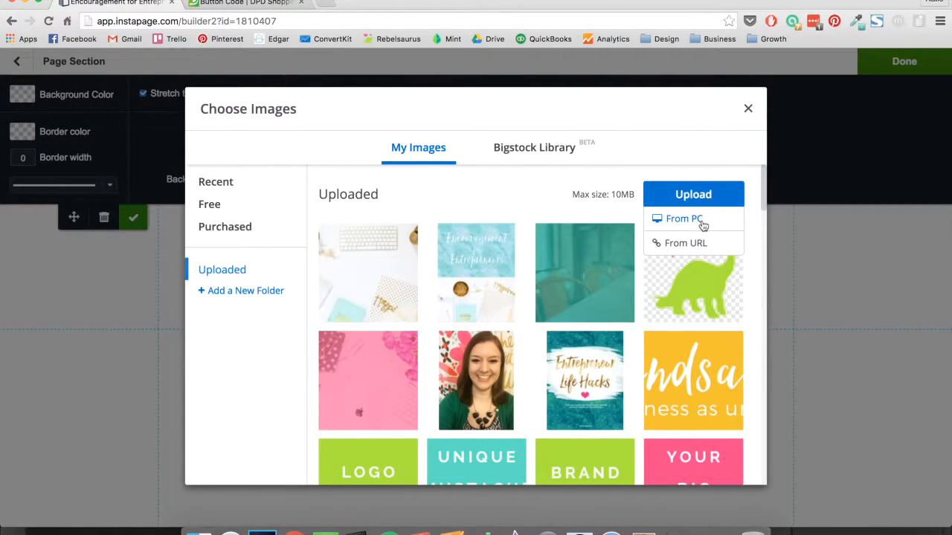
click(677, 220)
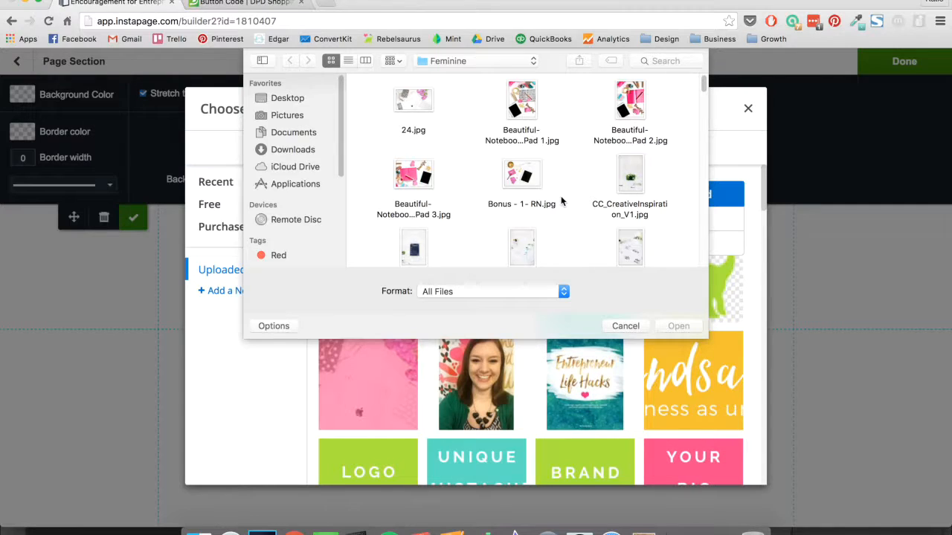
double_click(417, 178)
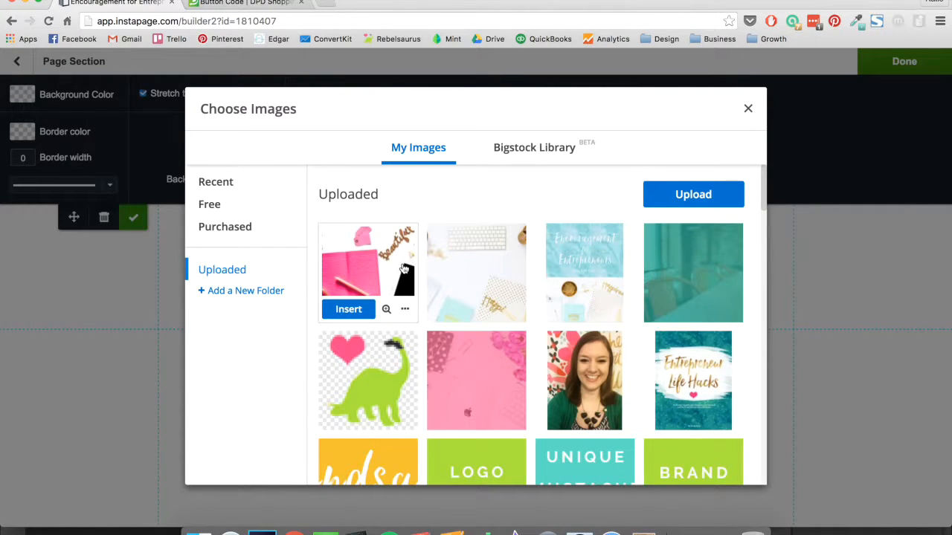
click(346, 310)
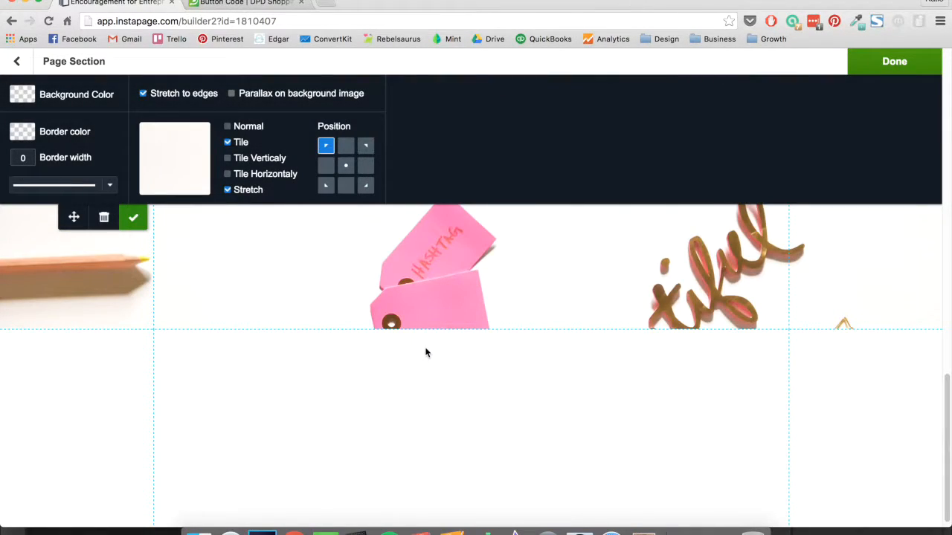
Step: Extend the new image section's lower edge downward to roughly double its height
scroll(425, 350, up, 3)
scroll(426, 349, down, 1)
scroll(426, 349, down, 1)
drag(426, 360, 437, 519)
scroll(472, 425, down, 2)
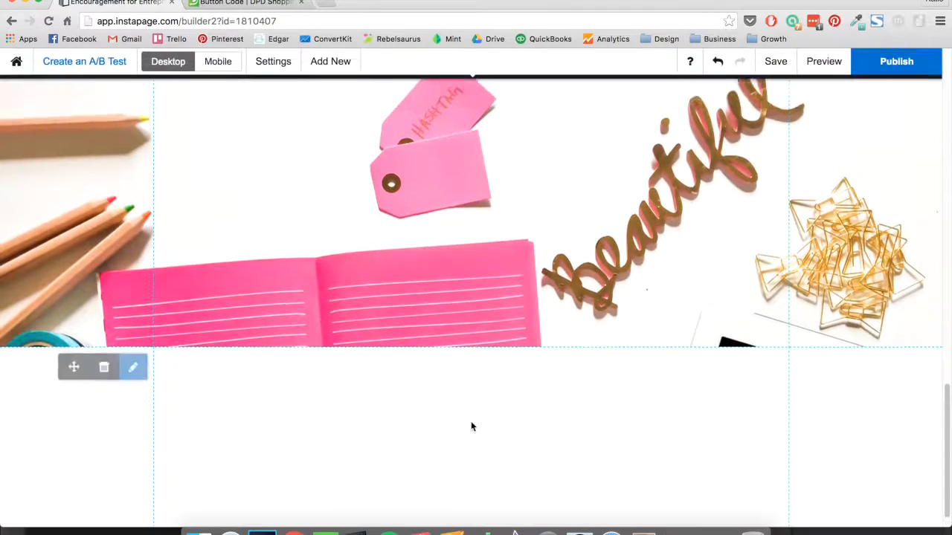
Step: Apply a pink color overlay at 72% opacity to the notebook image section
scroll(472, 425, up, 1)
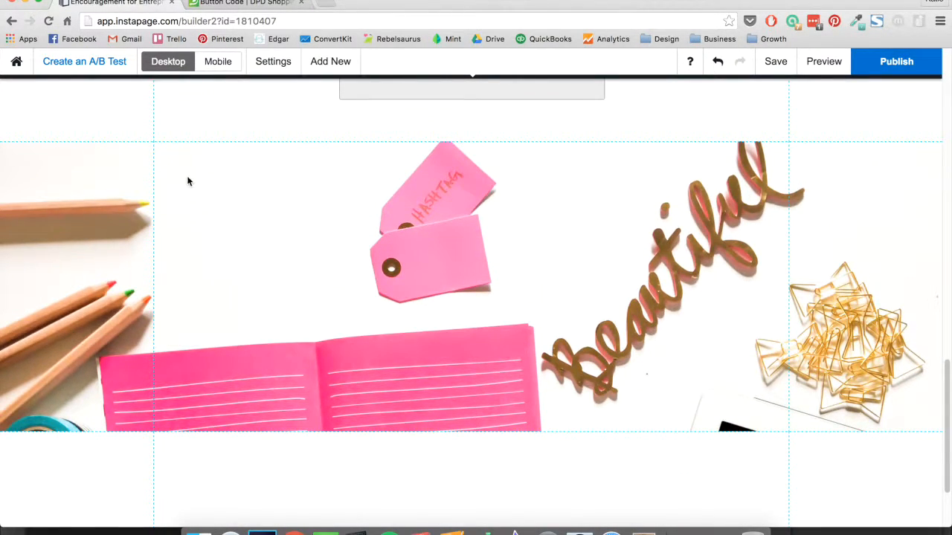
click(137, 160)
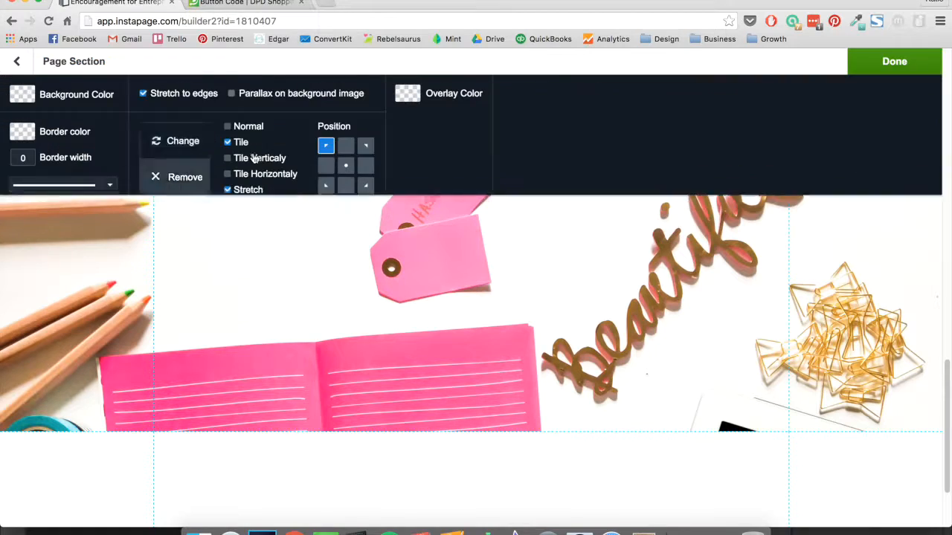
click(408, 93)
click(451, 199)
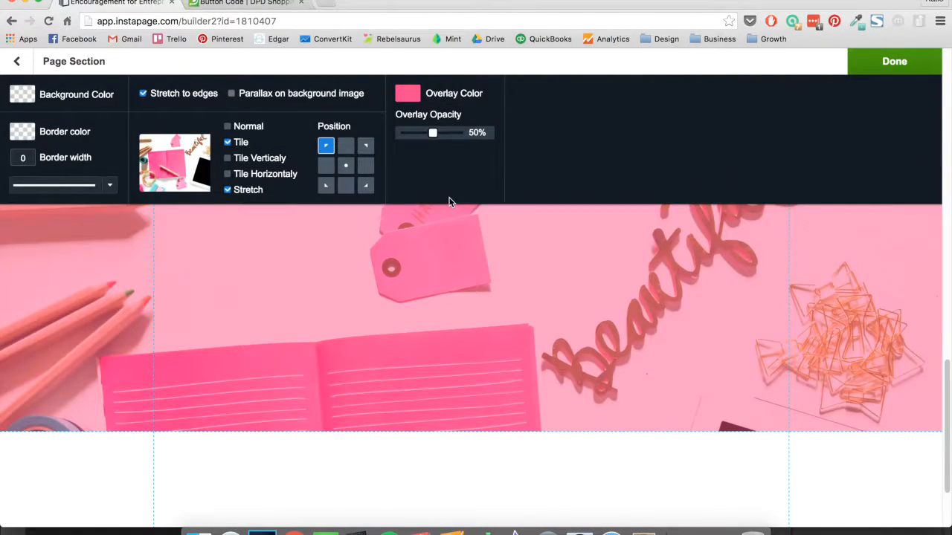
drag(436, 133, 449, 134)
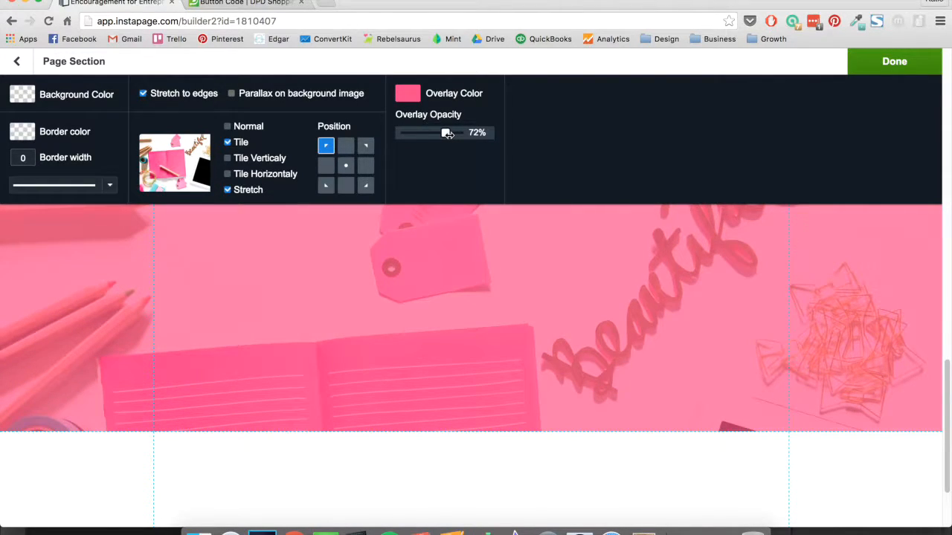
scroll(504, 339, up, 3)
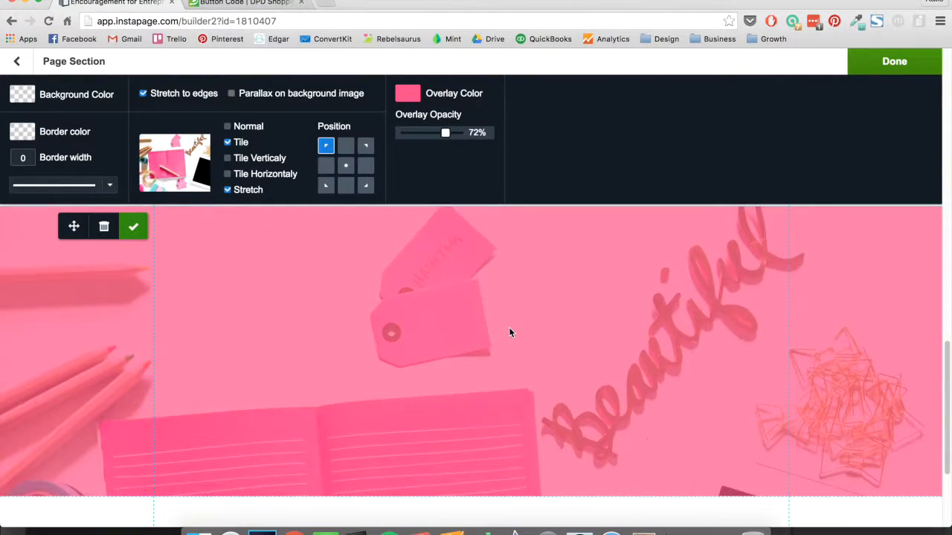
scroll(511, 332, up, 13)
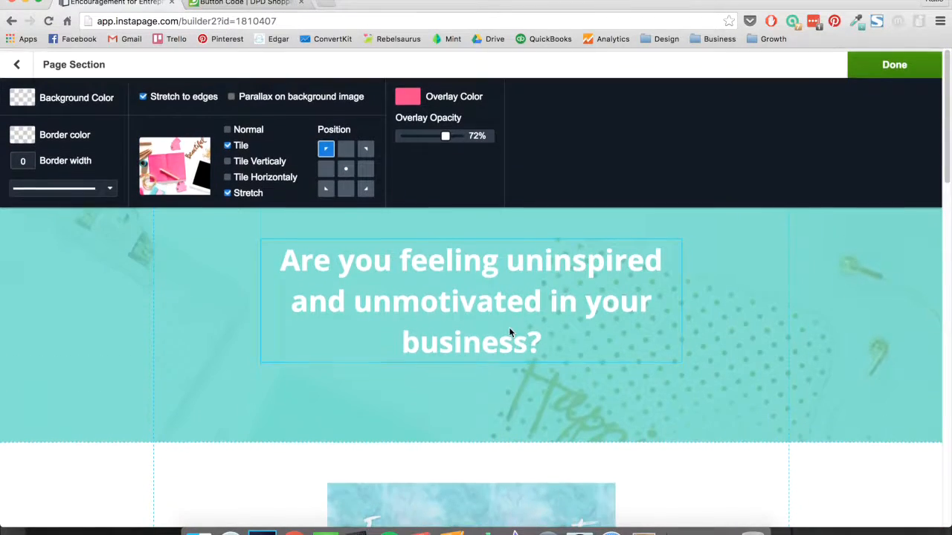
scroll(511, 332, down, 6)
scroll(511, 332, down, 6)
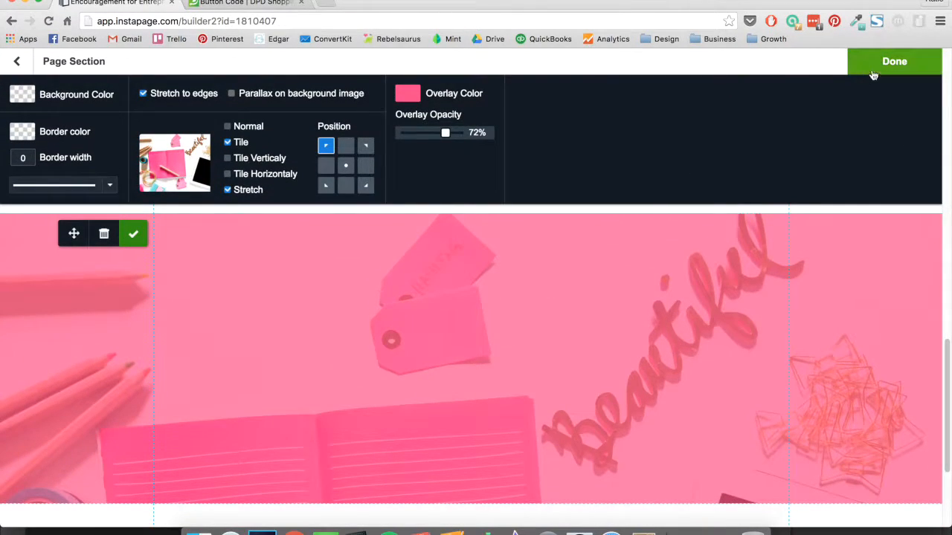
click(879, 71)
Step: Add a paragraph to the pink section and append a signature line with the author's name and Rebelsaurus below its placeholder text
scroll(411, 305, down, 2)
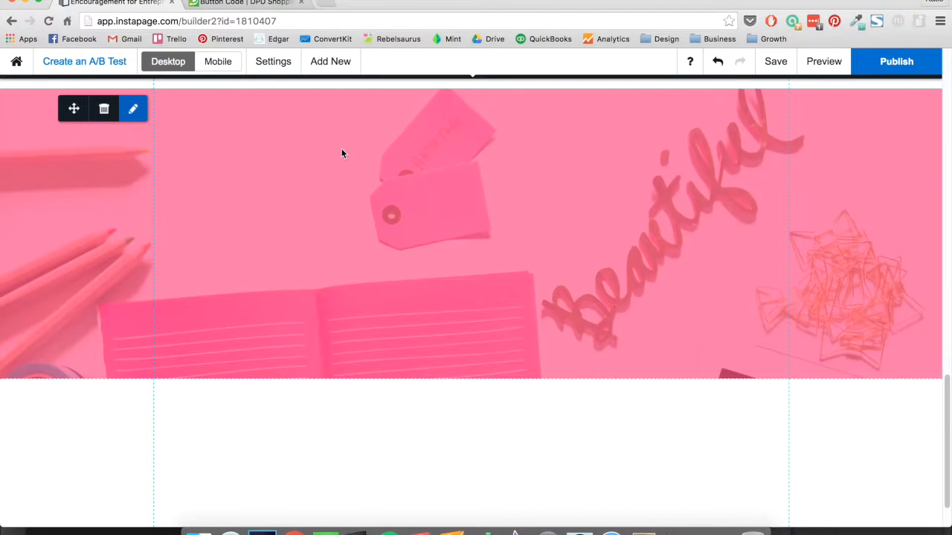
scroll(345, 211, up, 1)
click(334, 68)
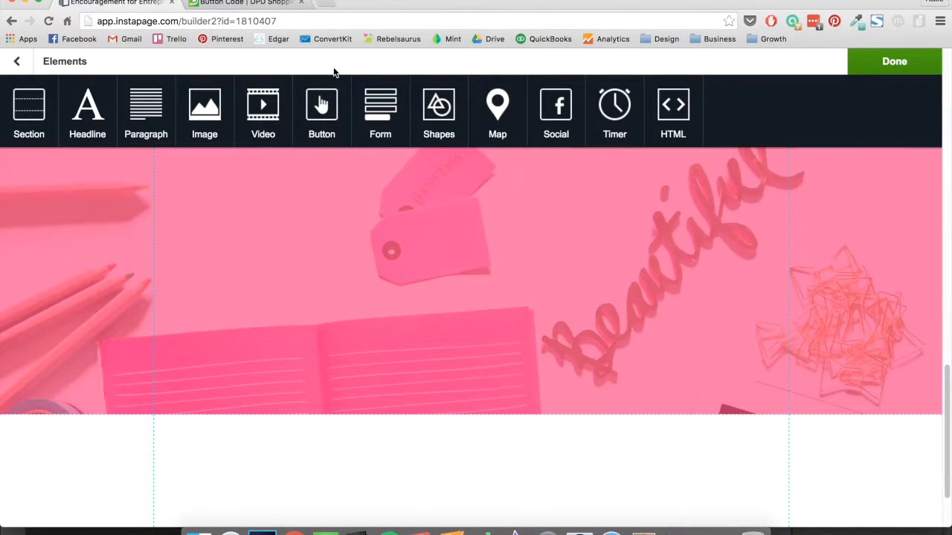
click(146, 112)
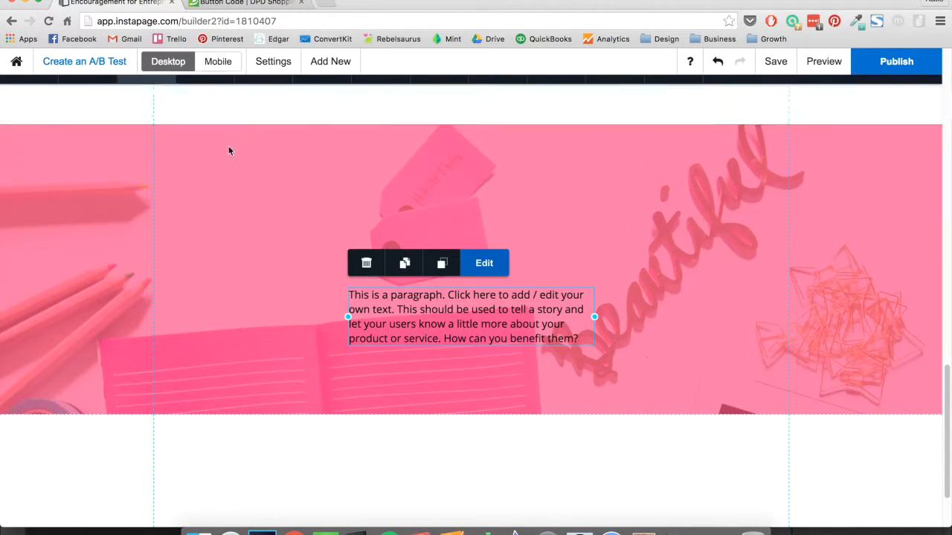
click(448, 323)
key(Return)
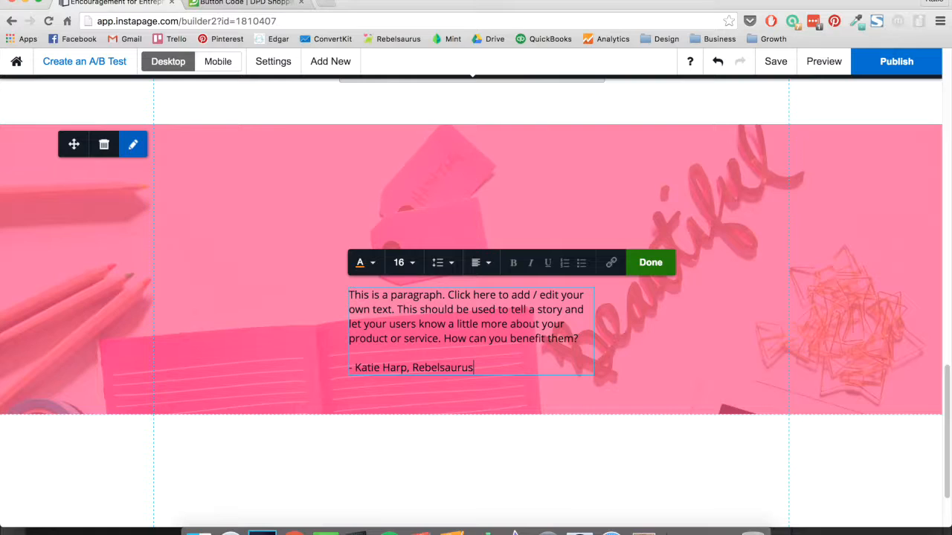
Step: Set all of the pink section's paragraph text to white (#ffffff) and its font size to 22
key(super+a)
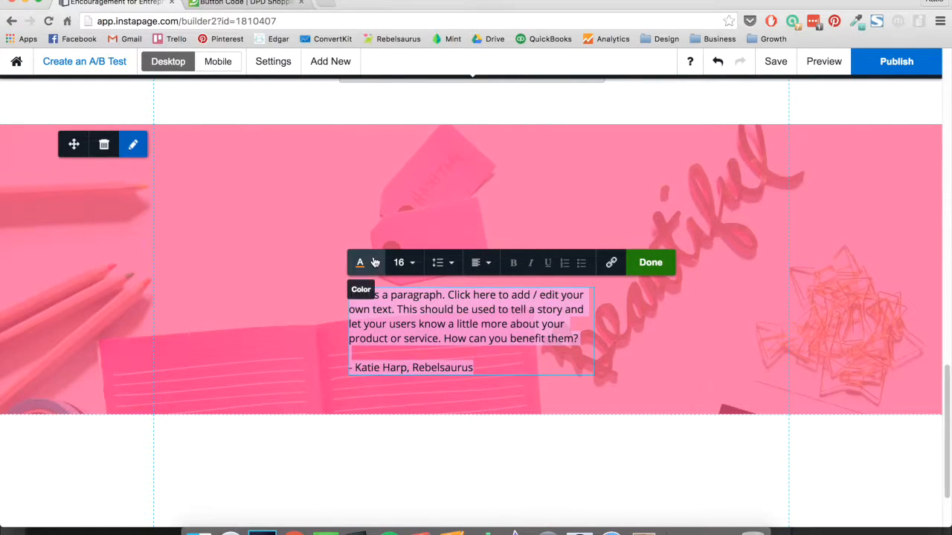
click(361, 262)
click(388, 402)
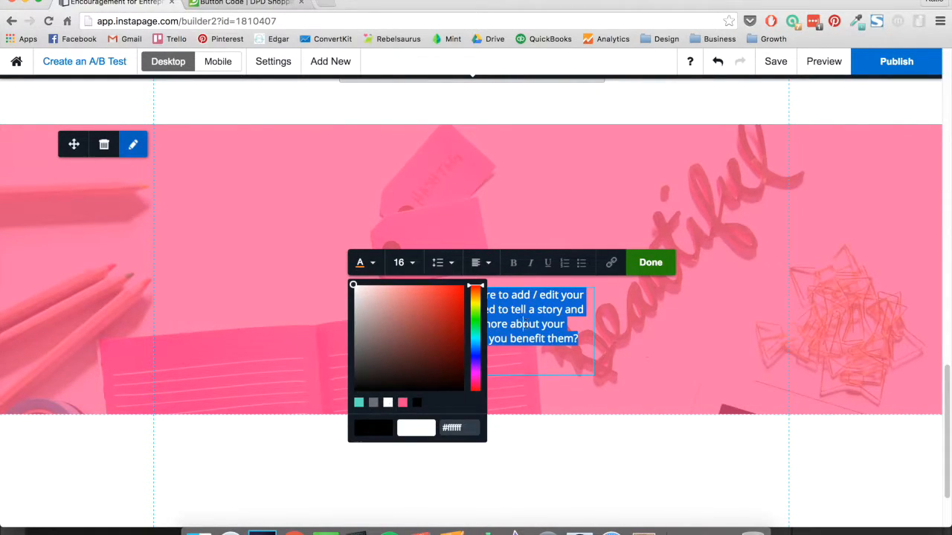
click(449, 333)
click(401, 262)
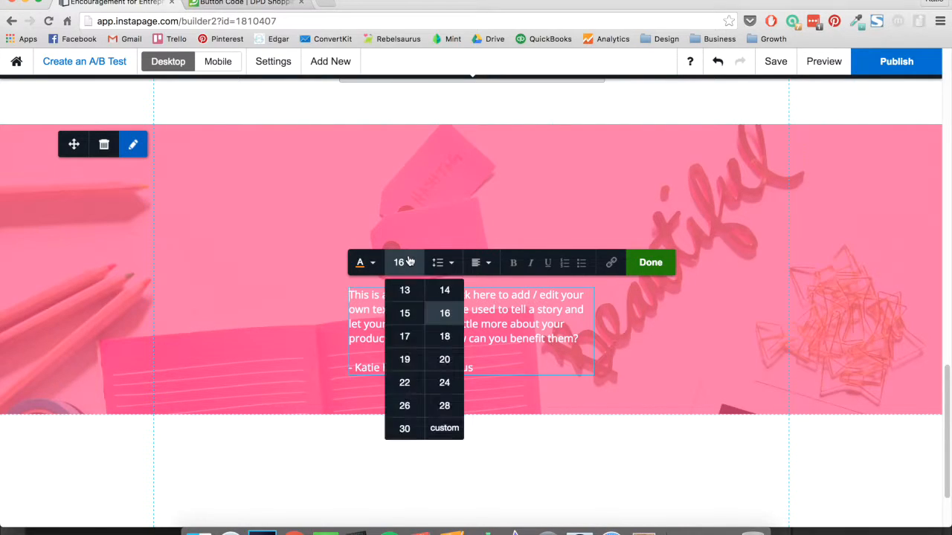
click(419, 385)
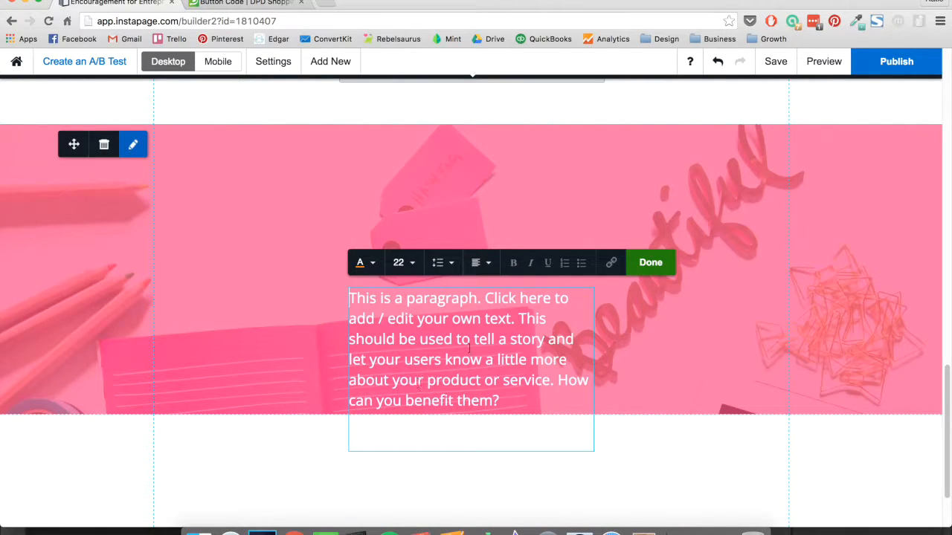
click(678, 332)
Step: Widen the white paragraph to nearly twice its width and center it within the pink section
click(473, 324)
drag(473, 324, 375, 230)
drag(498, 277, 690, 276)
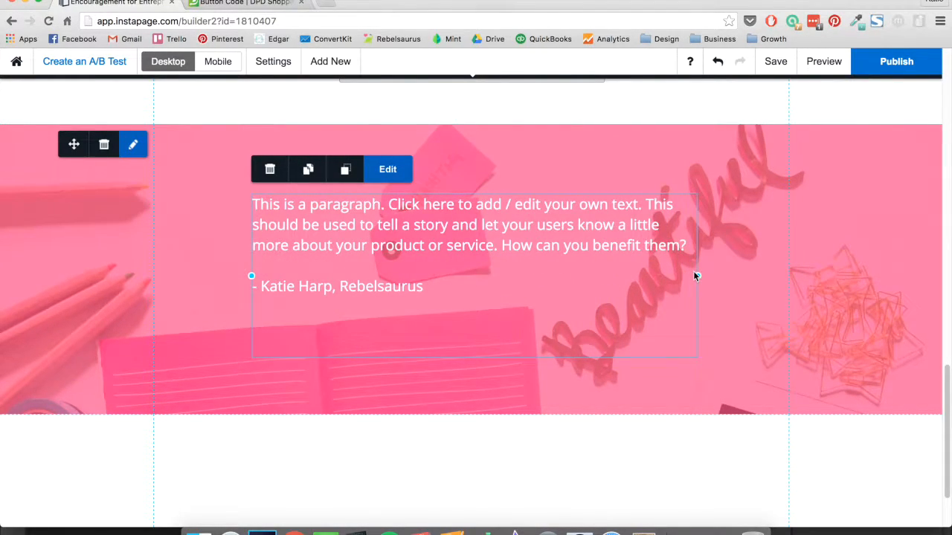
drag(612, 227, 613, 250)
click(716, 251)
scroll(716, 257, up, 2)
scroll(716, 260, down, 3)
scroll(716, 260, up, 3)
scroll(716, 260, down, 1)
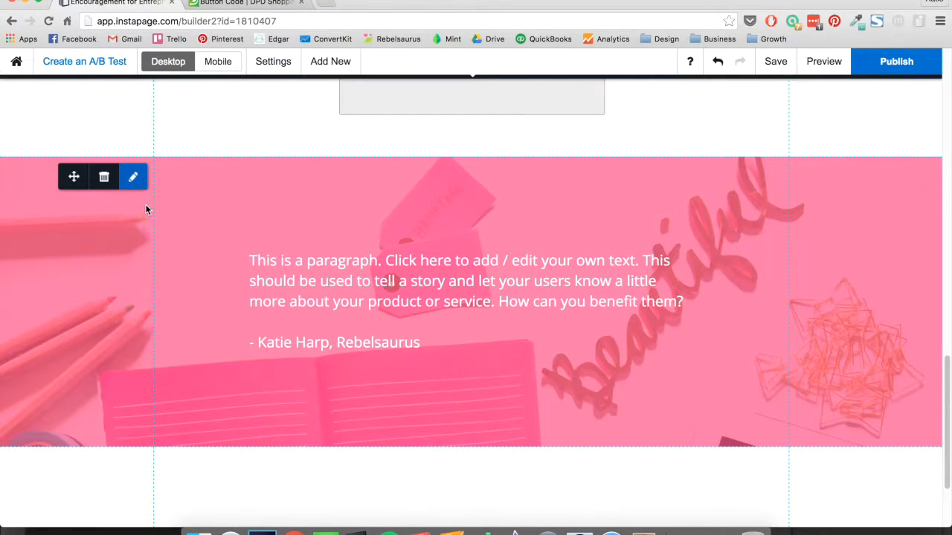
Step: Raise the pink section's overlay opacity to 85% and check how it looks against the neighbouring sections
click(133, 177)
drag(446, 132, 454, 132)
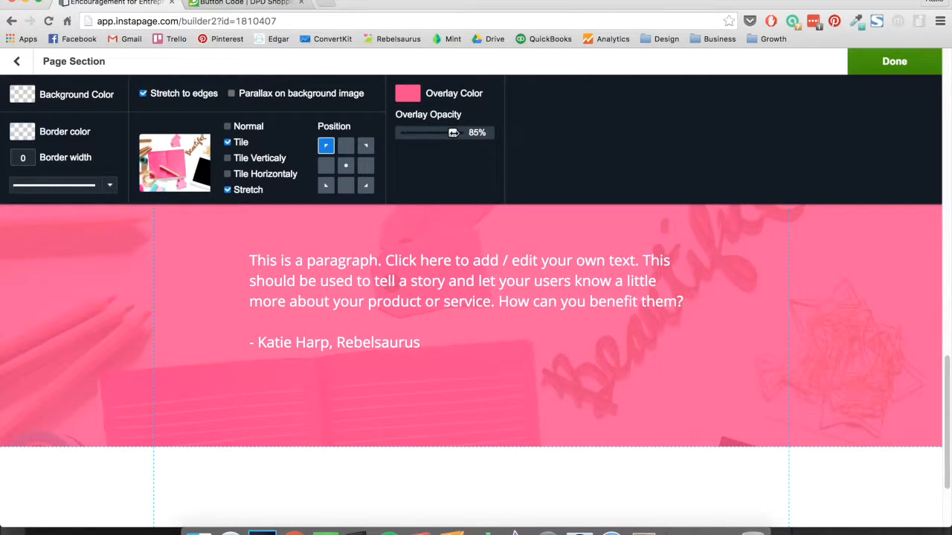
click(863, 91)
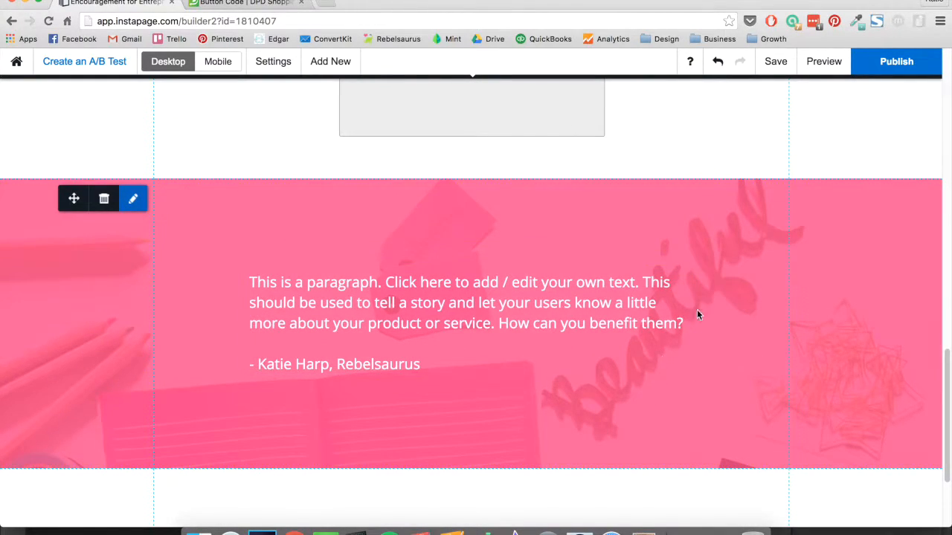
scroll(705, 319, up, 2)
scroll(731, 315, down, 5)
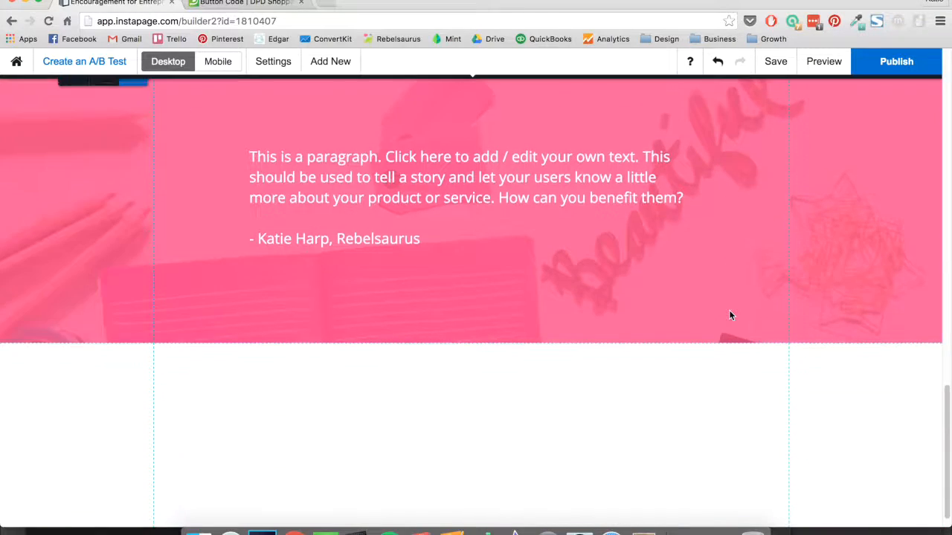
scroll(731, 315, up, 6)
scroll(730, 316, down, 3)
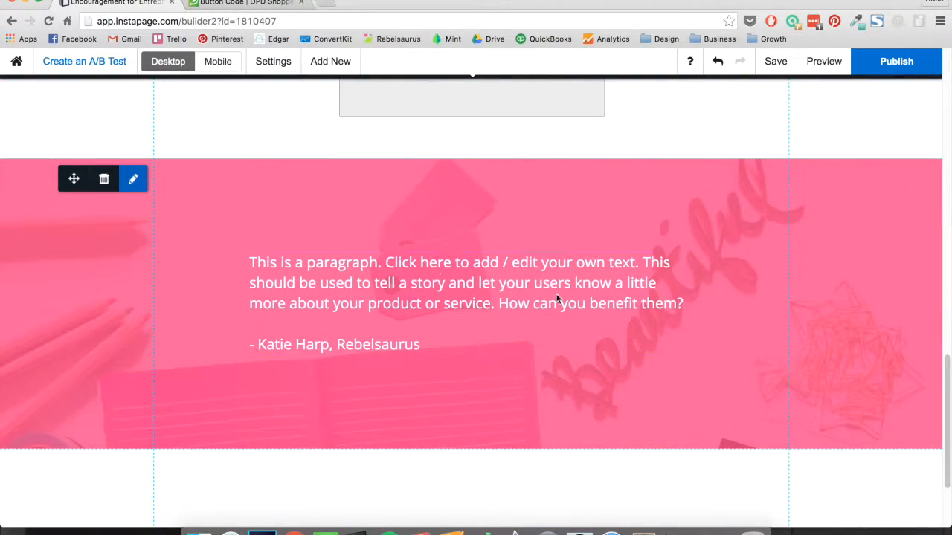
Step: Enable parallax on the pink section's background image and check the effect
click(134, 181)
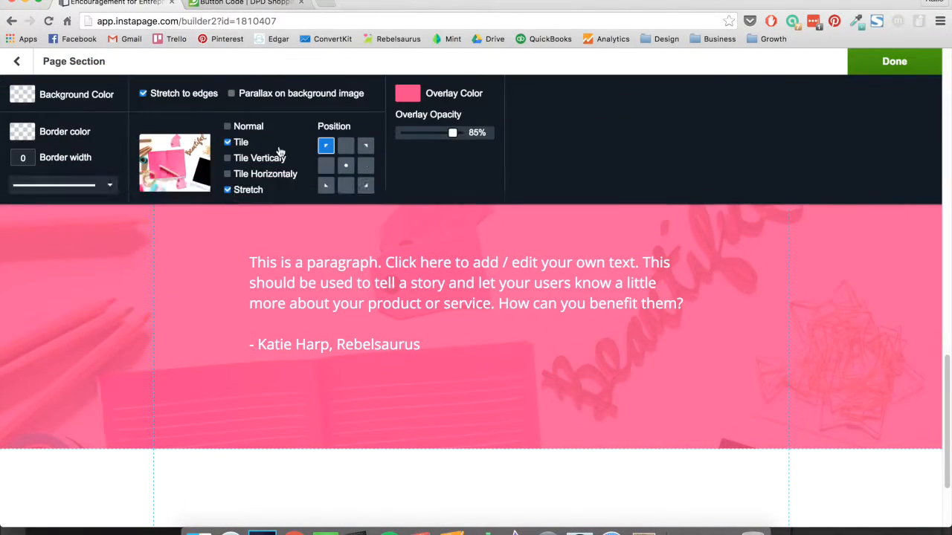
click(295, 102)
scroll(356, 230, down, 1)
scroll(355, 227, up, 2)
scroll(355, 228, down, 5)
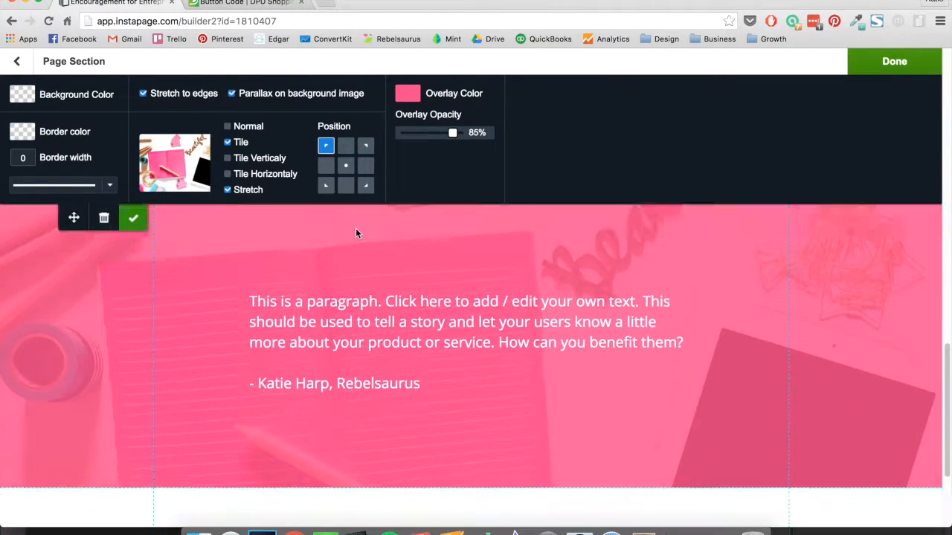
click(937, 71)
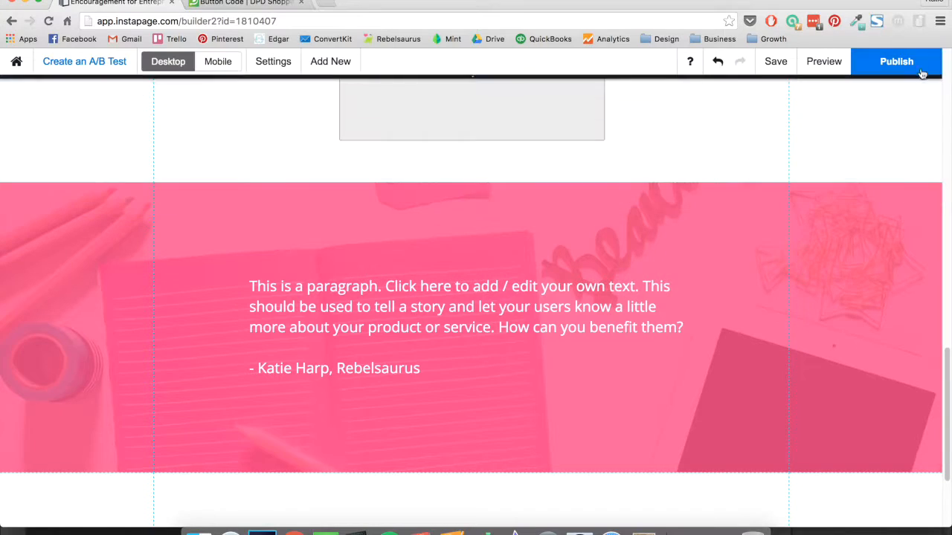
scroll(875, 258, up, 9)
scroll(874, 263, down, 7)
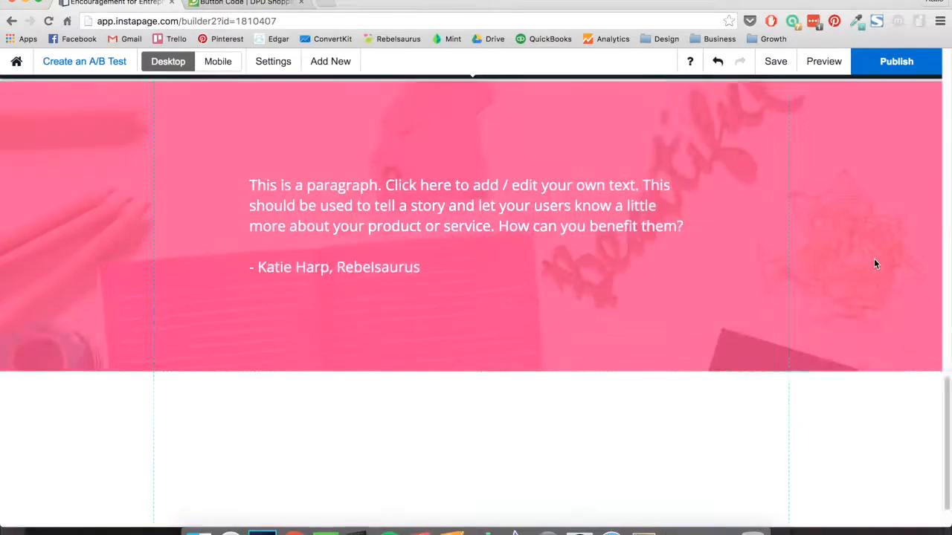
Step: Duplicate the "Your headline" text above the HTML block and place the copy in the blank area below the pink section
scroll(657, 326, up, 5)
scroll(658, 326, up, 3)
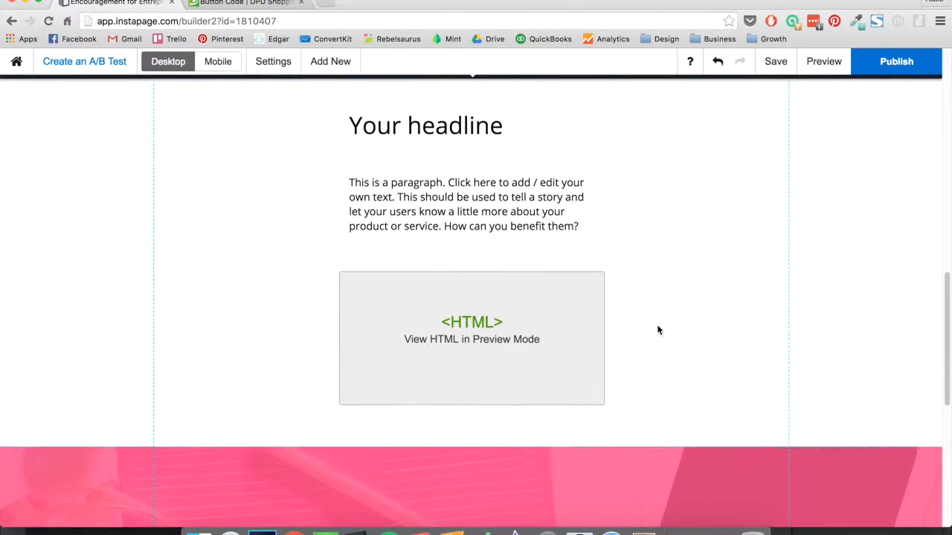
click(476, 140)
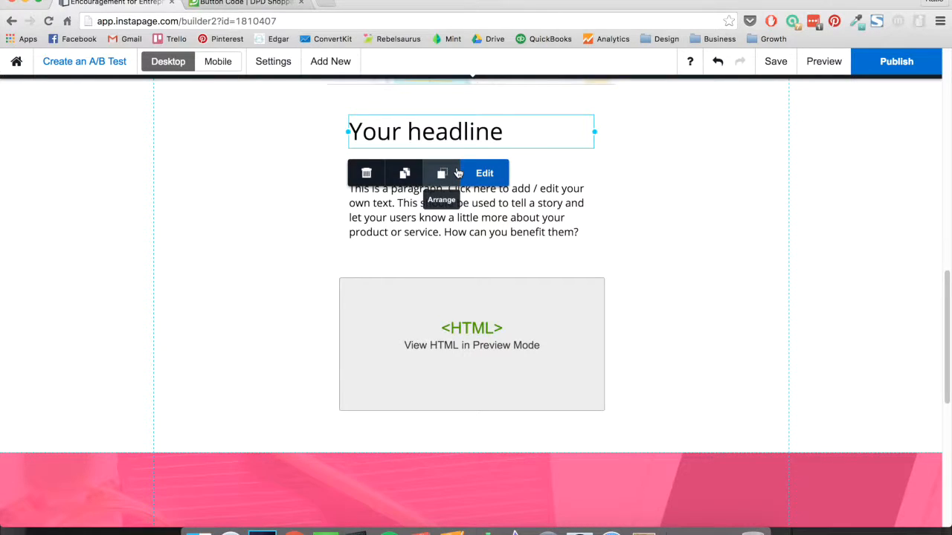
click(440, 178)
click(549, 155)
click(505, 136)
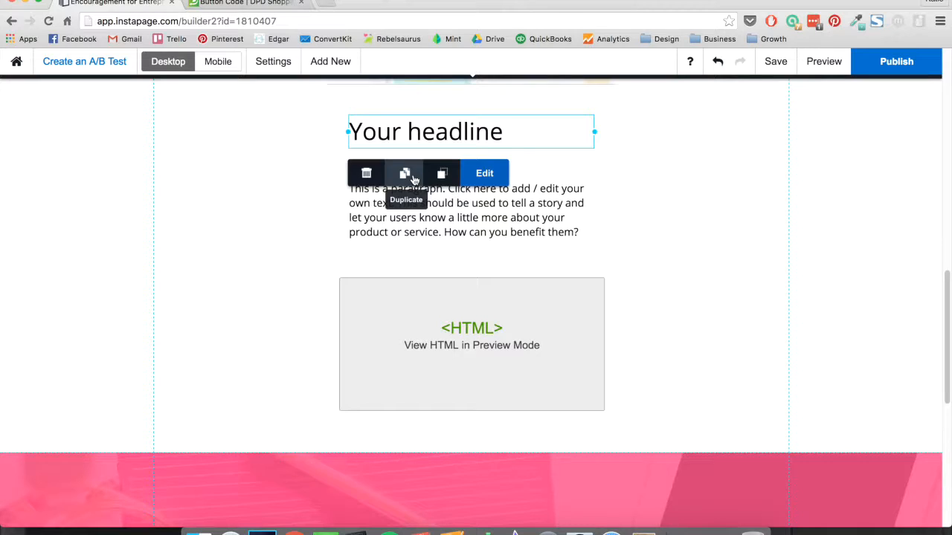
click(414, 178)
drag(447, 169, 407, 517)
scroll(404, 494, down, 2)
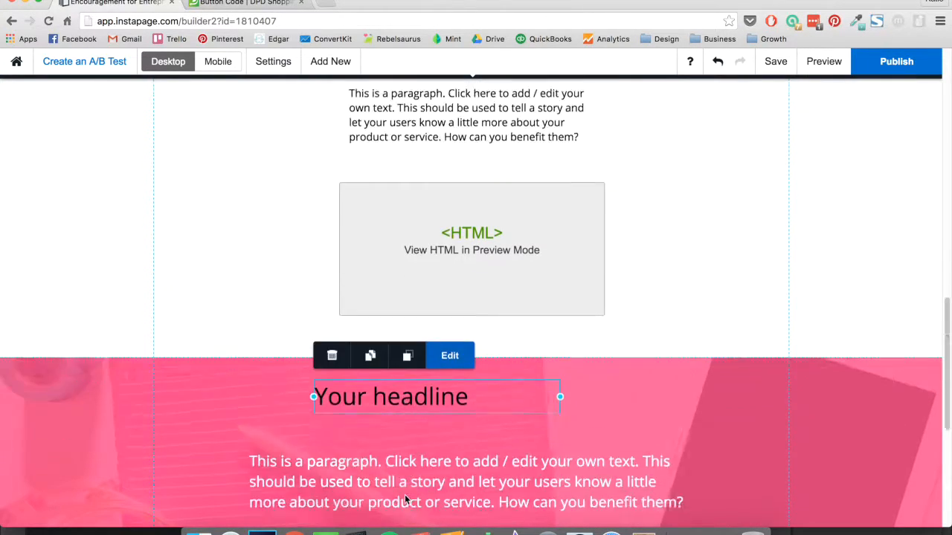
scroll(405, 495, down, 5)
drag(442, 200, 487, 507)
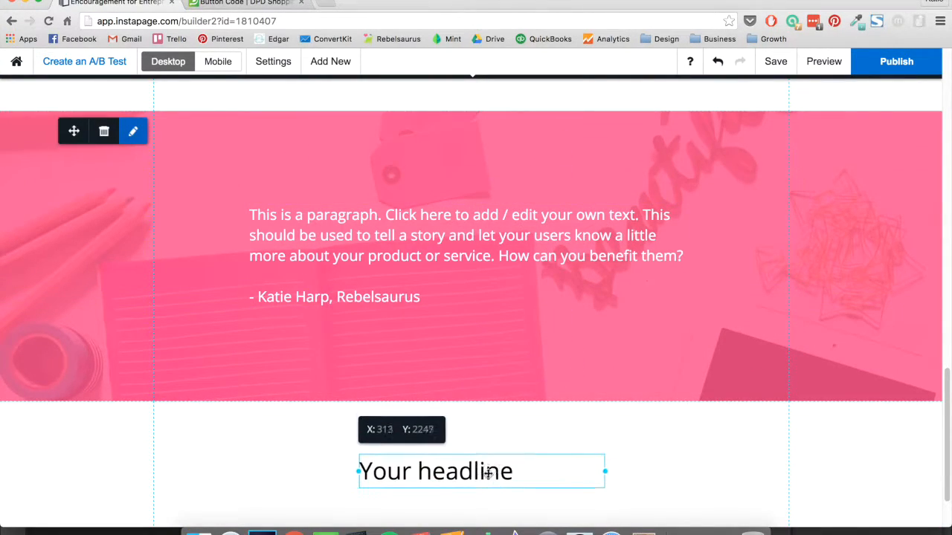
Step: Replace the copied headline's text with "Buy Now:"
double_click(486, 472)
triple_click(485, 470)
text(Buy Now:)
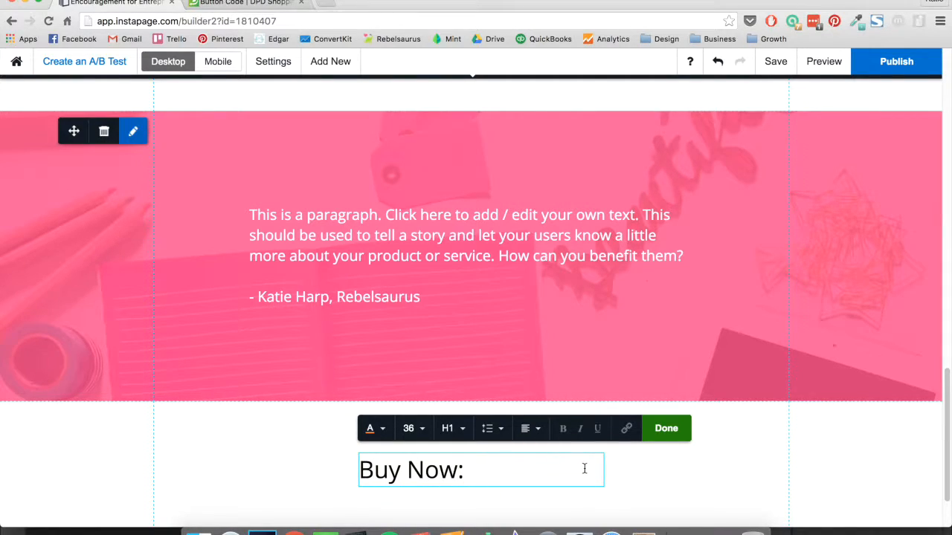
click(650, 472)
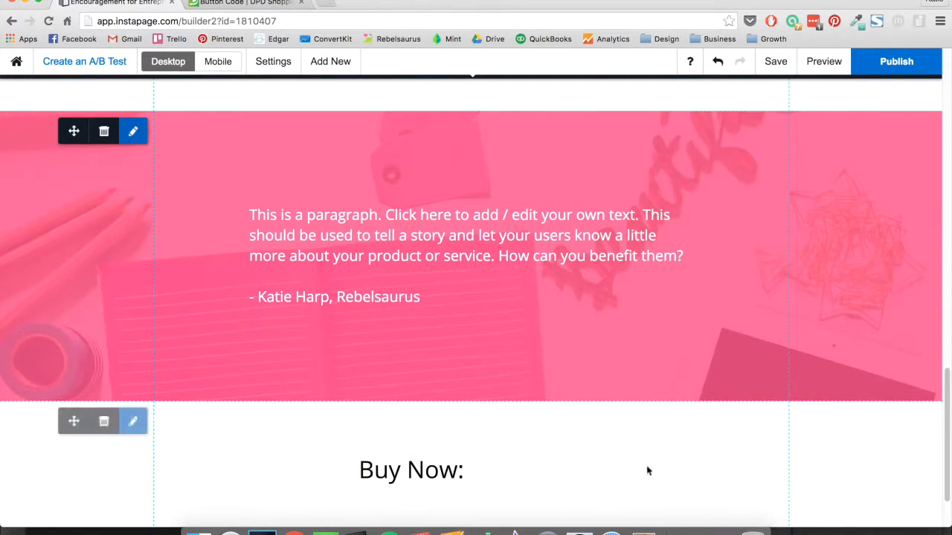
Step: Move the "Buy Now:" headline to the page's horizontal center and center-align its text
scroll(647, 458, down, 2)
mouse_move(517, 401)
mouse_down()
mouse_move(538, 395)
mouse_move(498, 389)
mouse_move(507, 390)
mouse_up()
click(541, 423)
scroll(541, 422, up, 3)
scroll(541, 422, down, 3)
click(433, 376)
triple_click(454, 380)
click(516, 340)
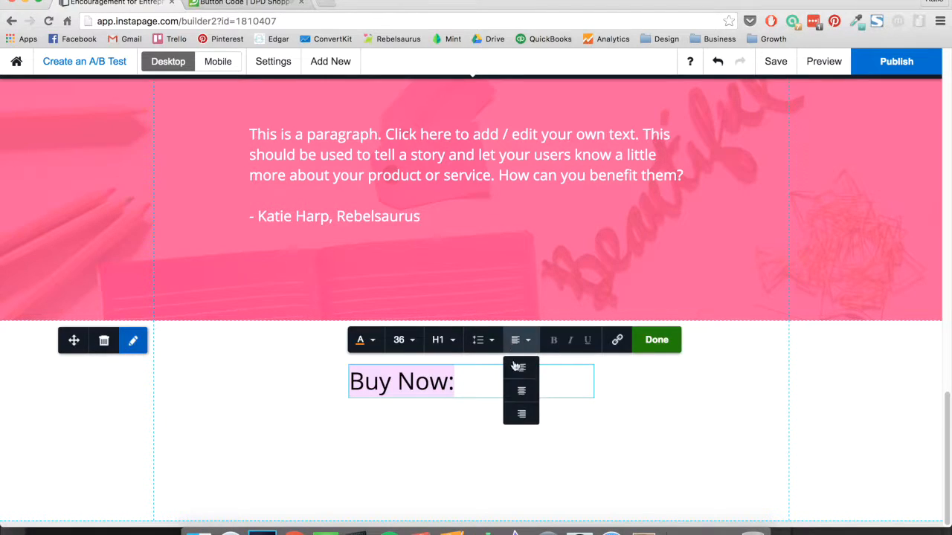
click(515, 390)
click(656, 340)
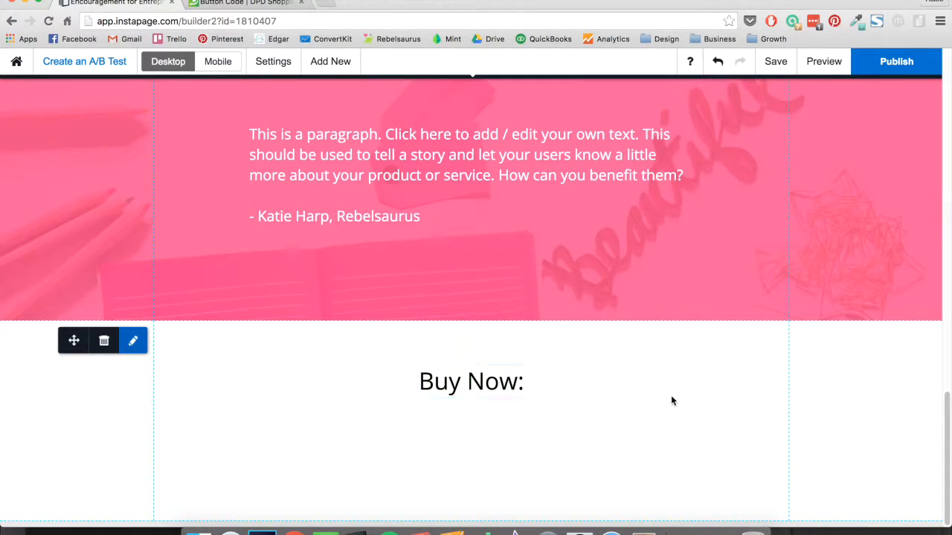
Step: Duplicate the HTML block above the pink section
scroll(671, 395, up, 10)
scroll(671, 401, down, 1)
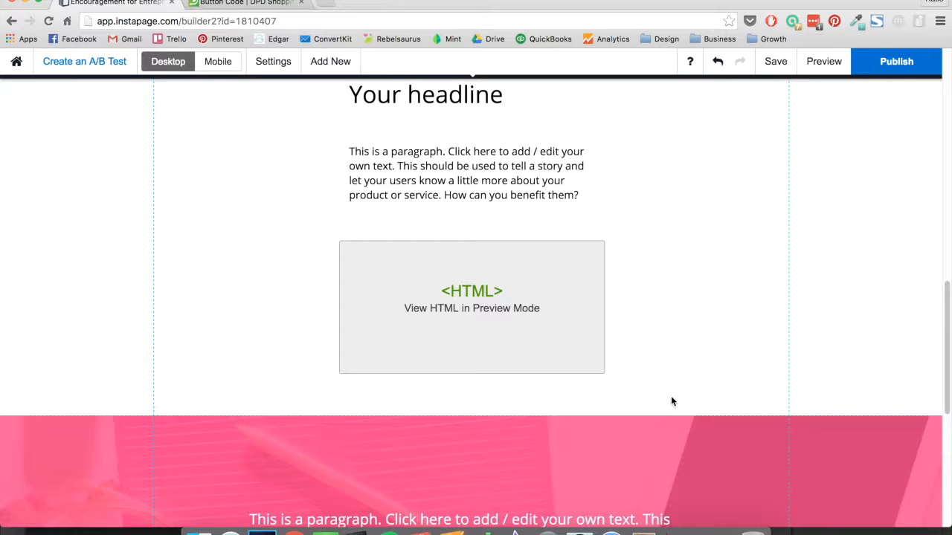
click(453, 296)
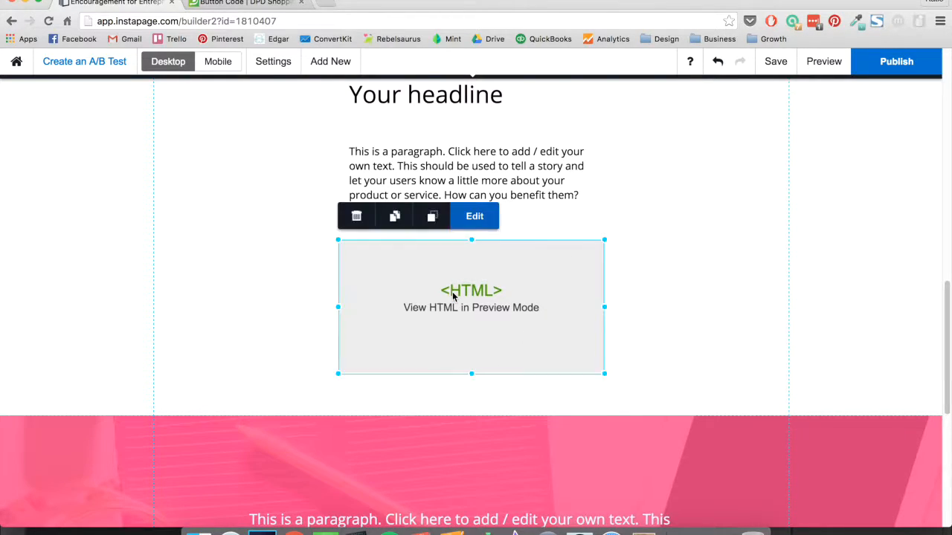
click(292, 287)
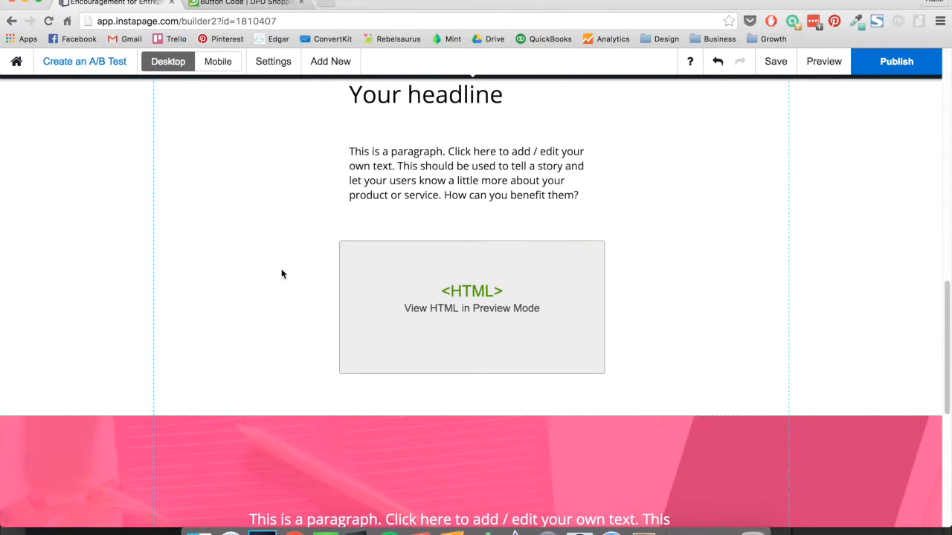
click(375, 298)
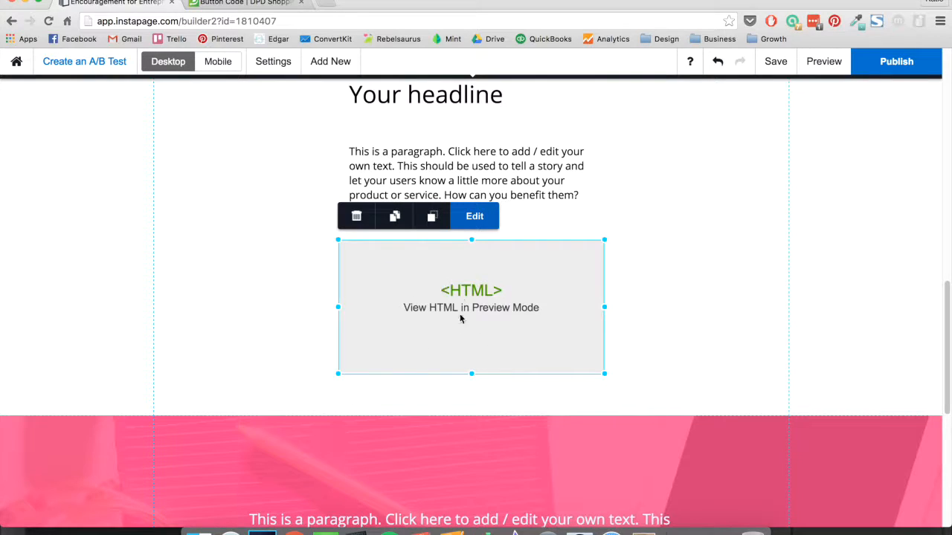
click(395, 215)
Step: Center the copied HTML block beneath the "Buy Now:" headline and raise the bottom edge of its section slightly
drag(464, 302, 444, 410)
scroll(446, 405, down, 5)
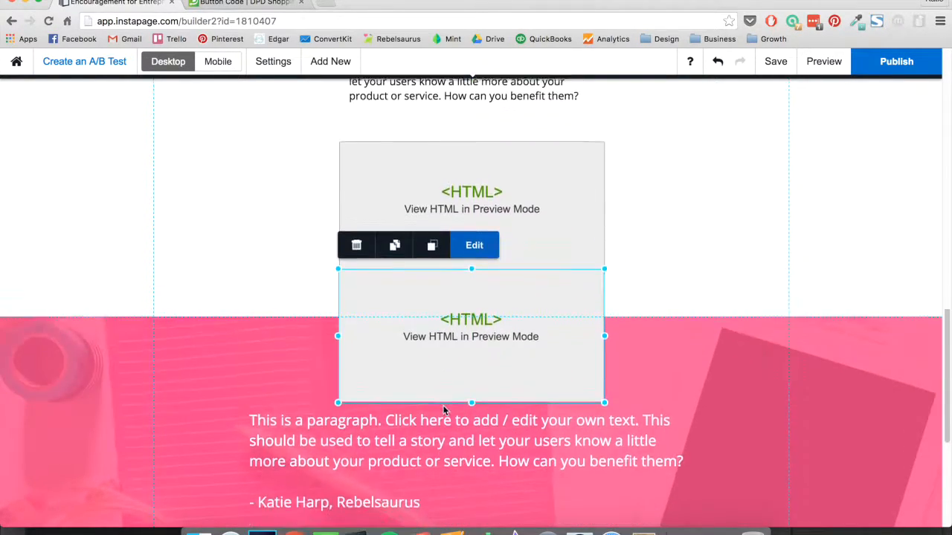
drag(519, 235, 528, 425)
scroll(529, 425, down, 3)
drag(543, 268, 544, 453)
scroll(542, 450, down, 5)
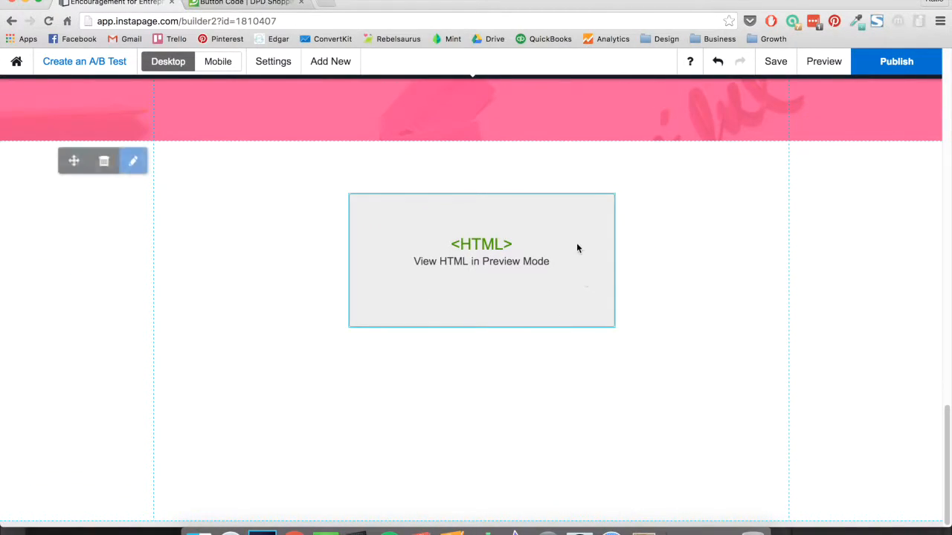
drag(577, 248, 568, 290)
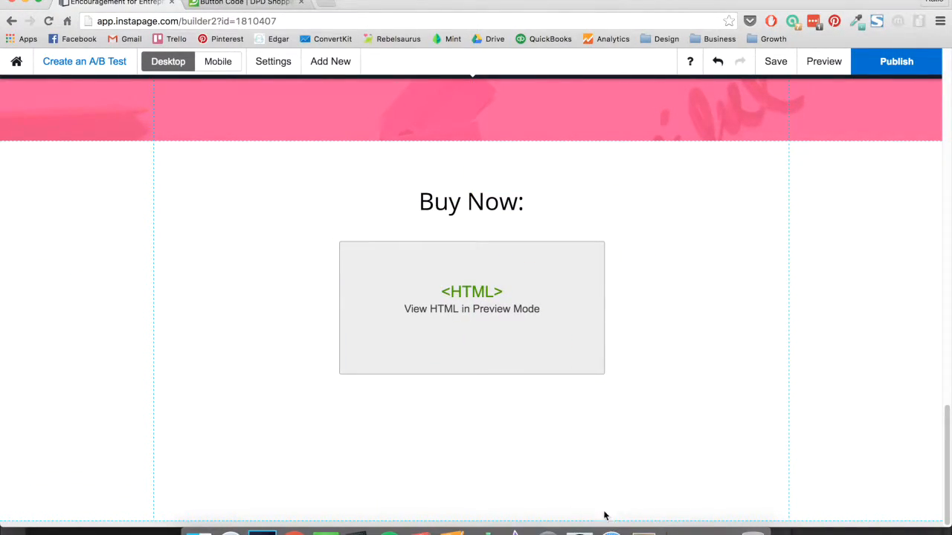
drag(604, 522, 604, 503)
Step: Save the page and look over its desktop layout from the logo down to the "Buy Now:" section
scroll(696, 357, up, 10)
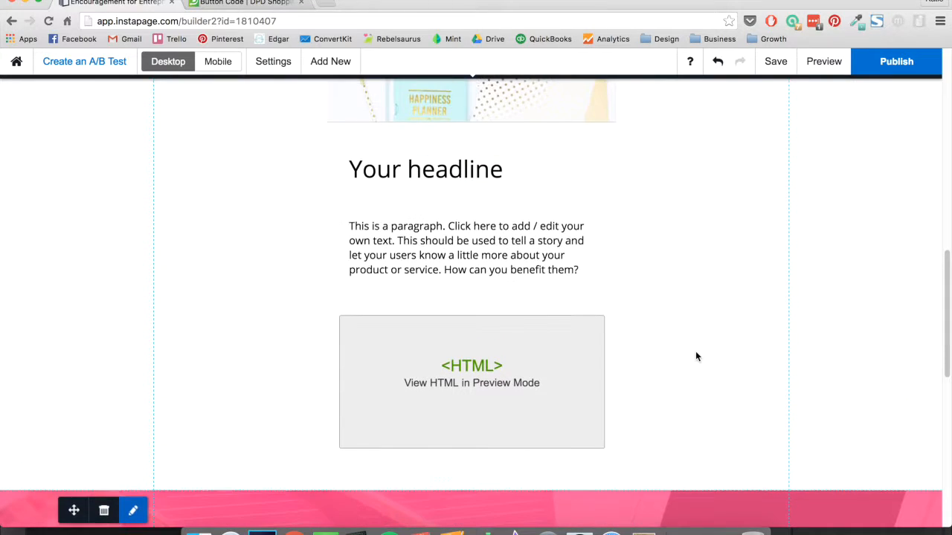
scroll(695, 357, up, 10)
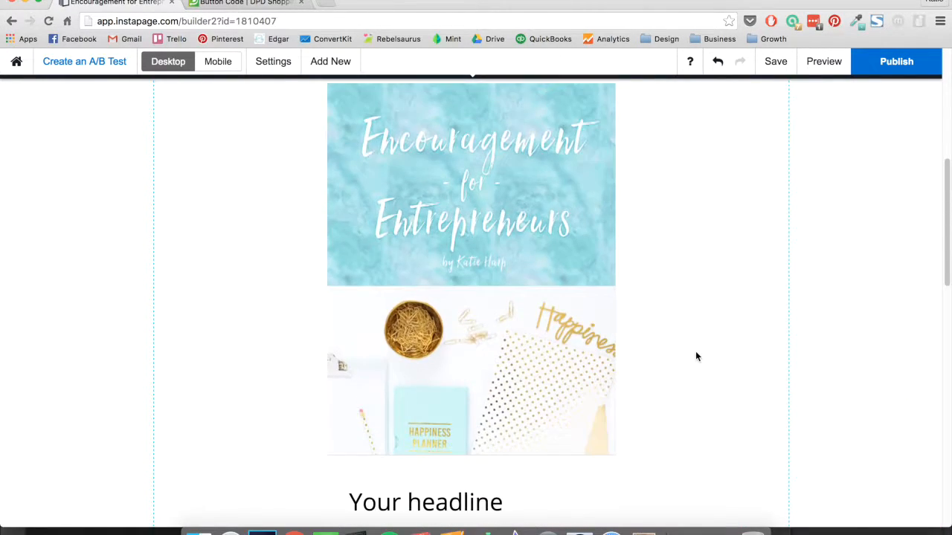
scroll(695, 357, up, 10)
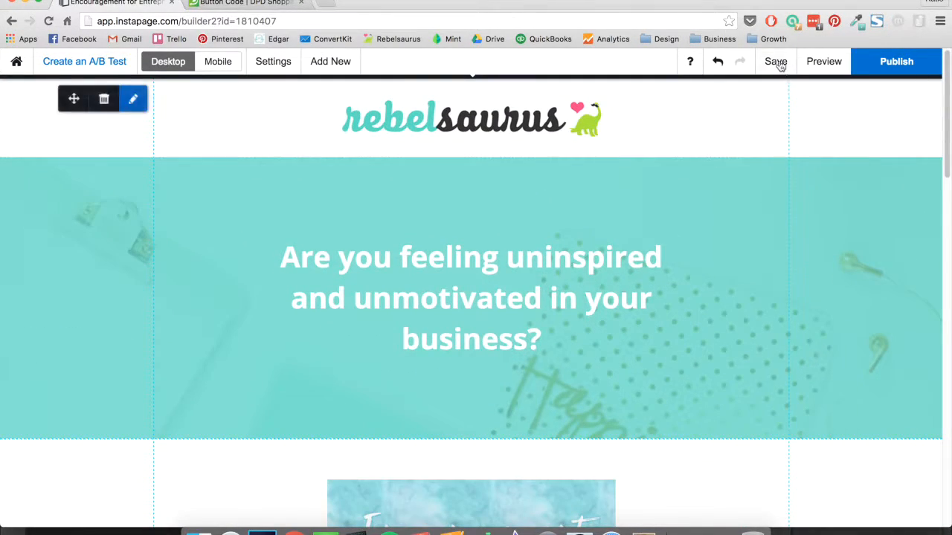
click(778, 63)
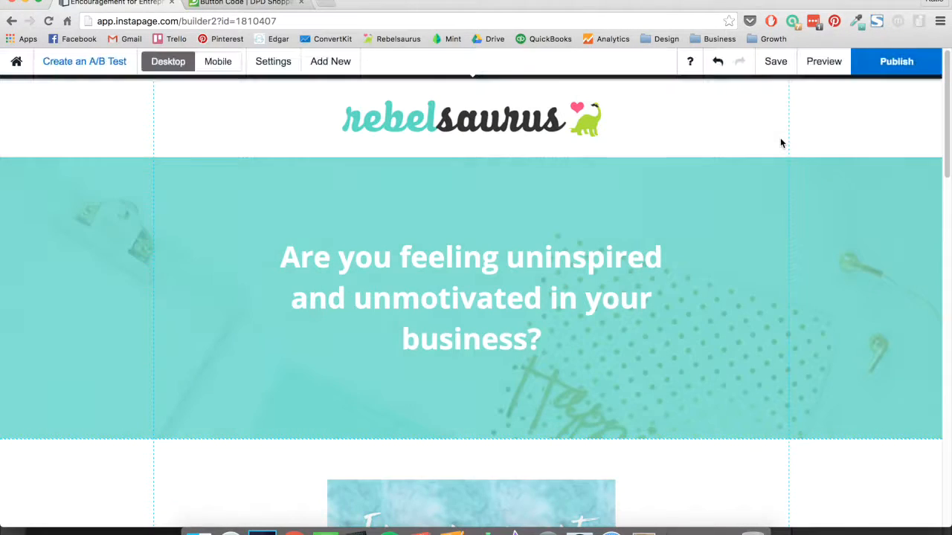
scroll(800, 208, down, 9)
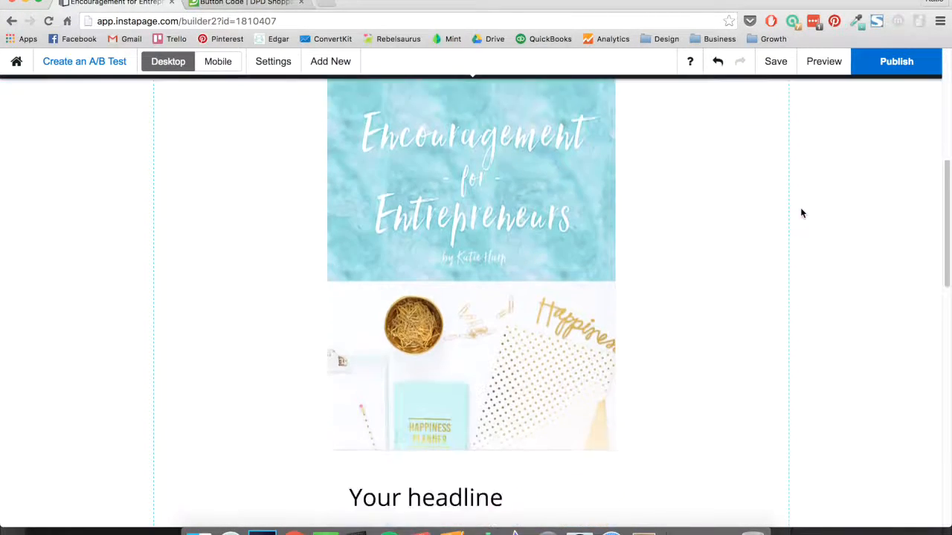
scroll(801, 213, down, 9)
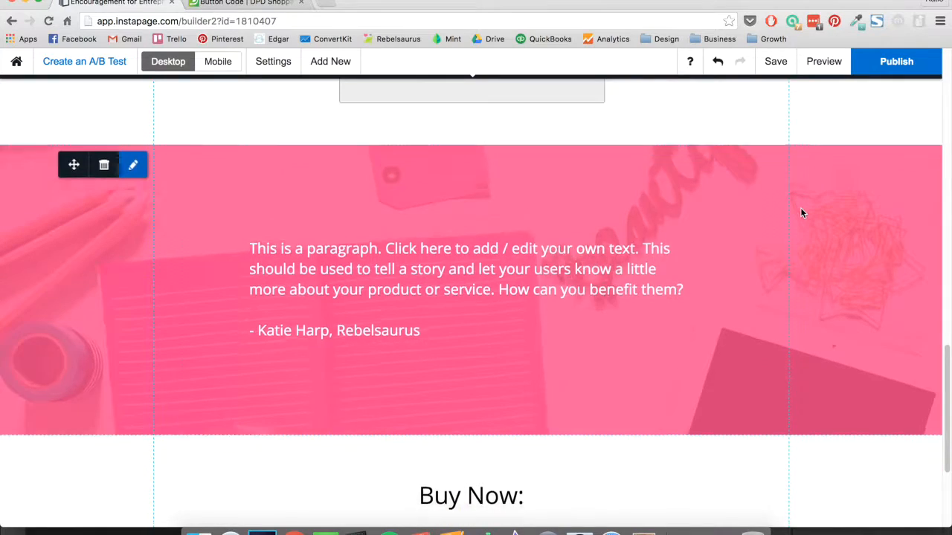
scroll(800, 207, up, 18)
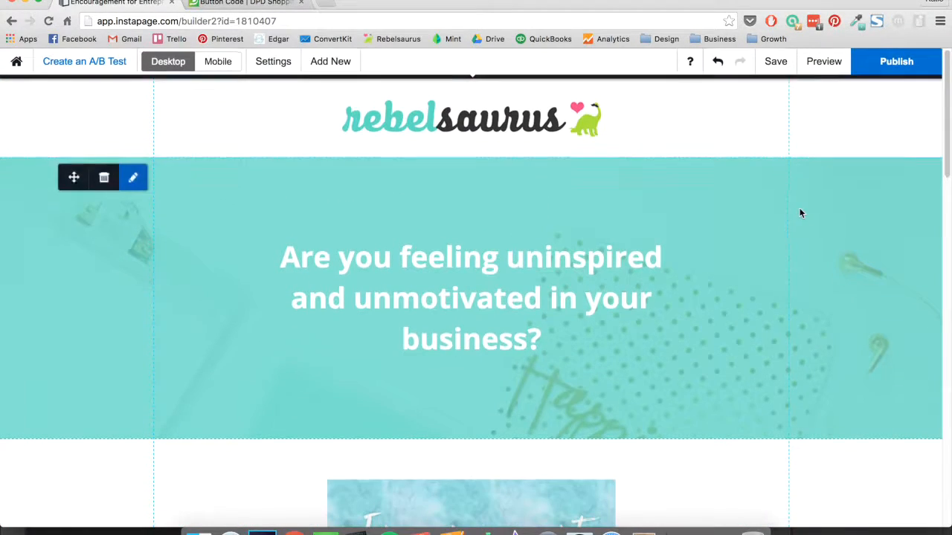
Step: Enable the mobile version of the page and review its layout from top to bottom
mouse_move(223, 68)
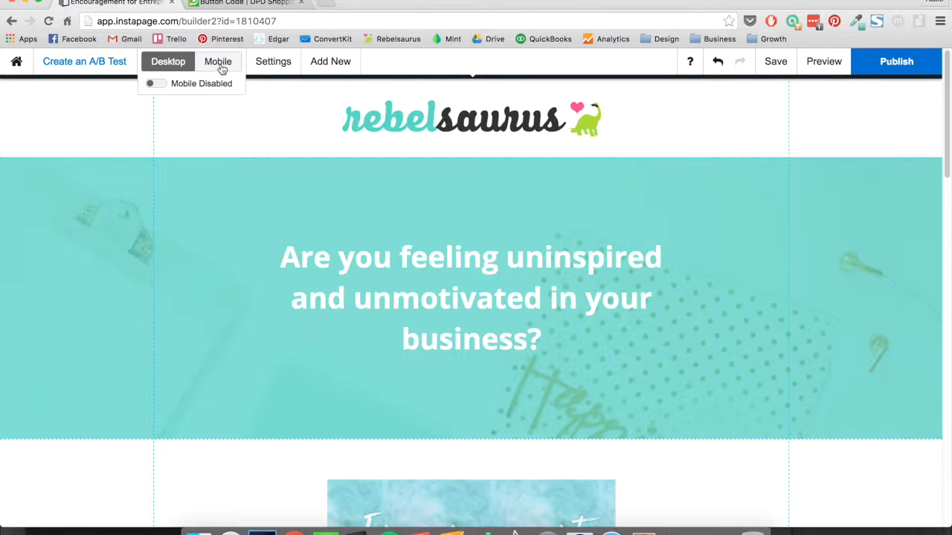
click(154, 87)
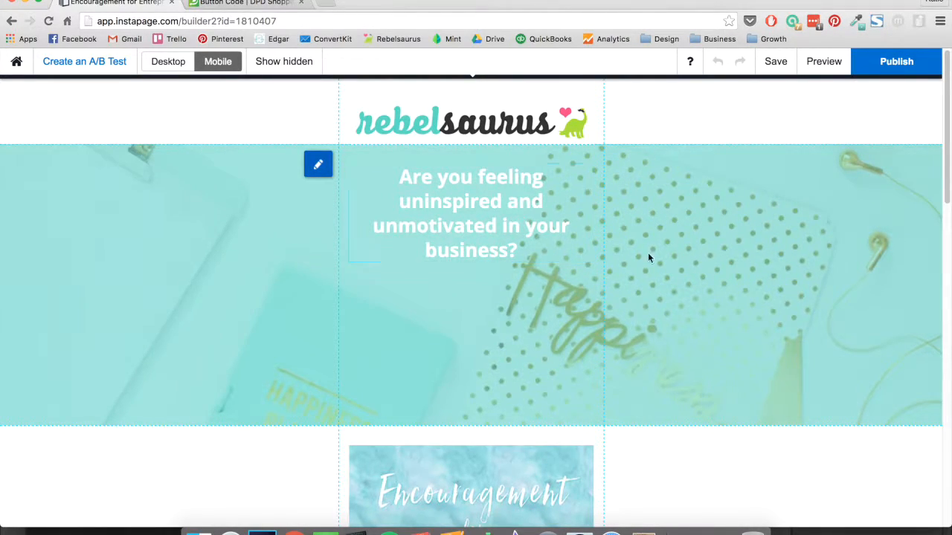
scroll(679, 270, down, 10)
scroll(679, 274, down, 3)
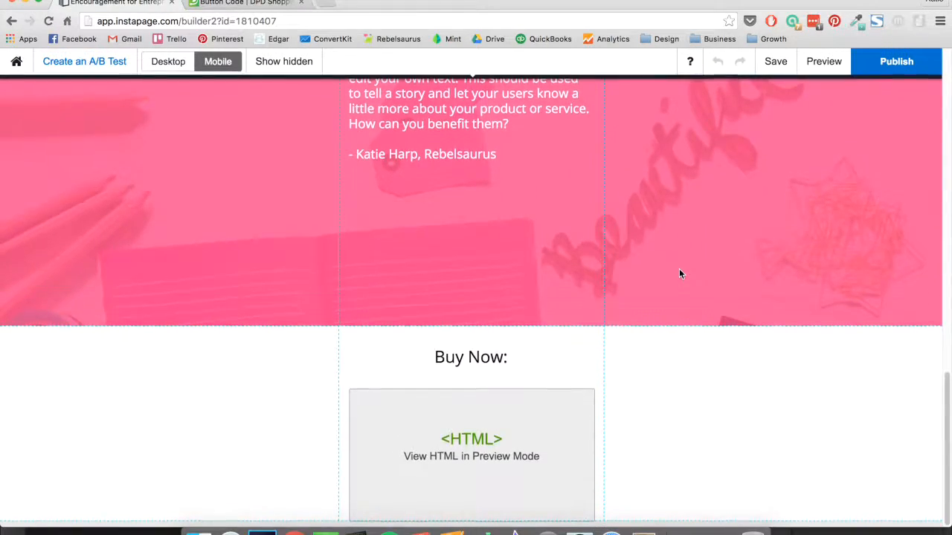
scroll(679, 275, up, 15)
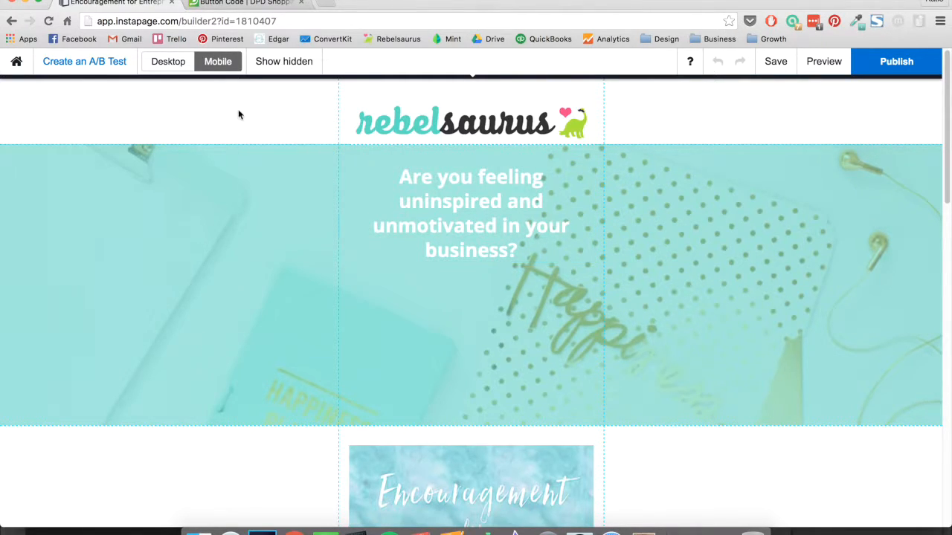
Step: In the mobile layout, move the "Are you feeling uninspired" headline down to the middle of the teal section
drag(503, 232, 511, 275)
click(673, 229)
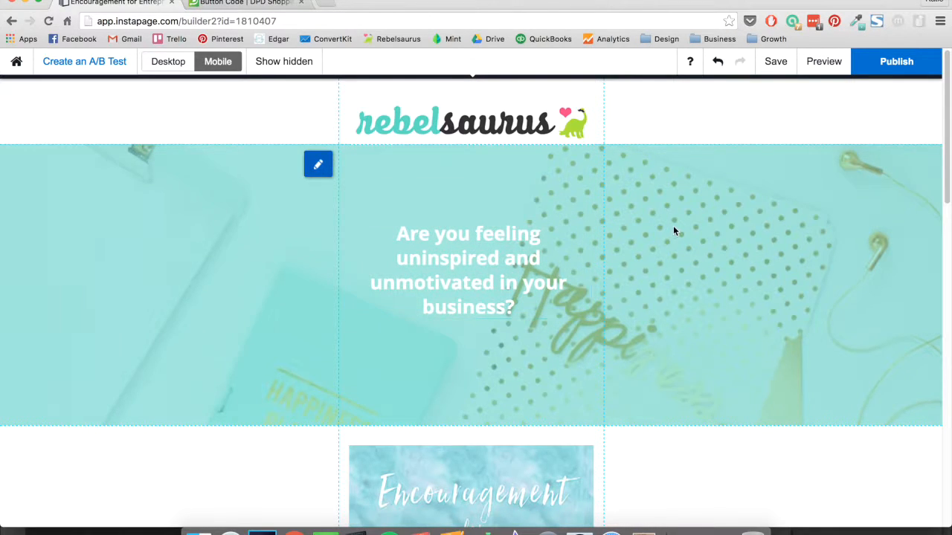
Step: In the mobile layout, move the pink section's paragraph lower and raise the HTML block closer to the "Buy Now:" headline
scroll(673, 230, down, 2)
scroll(673, 231, down, 10)
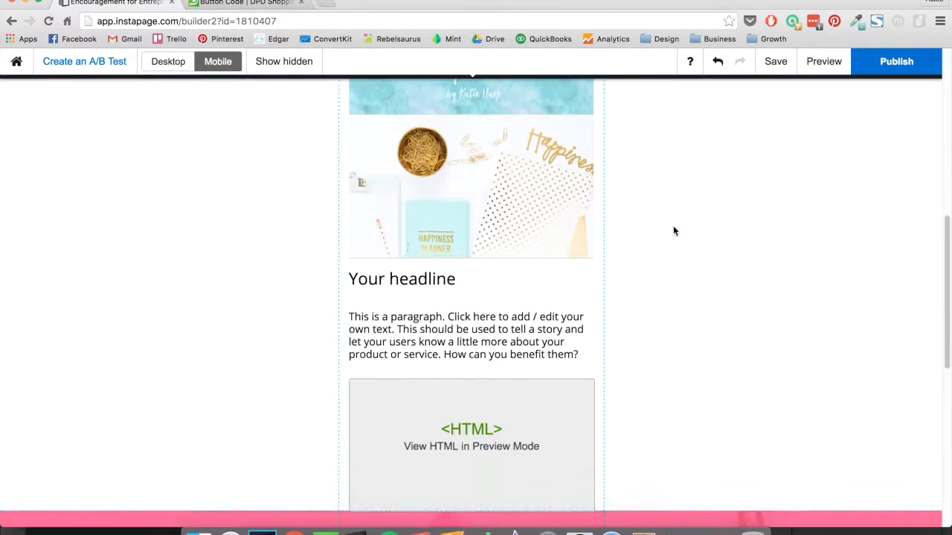
drag(641, 390, 639, 415)
scroll(640, 413, down, 5)
drag(471, 186, 470, 251)
scroll(585, 334, down, 3)
drag(571, 418, 569, 404)
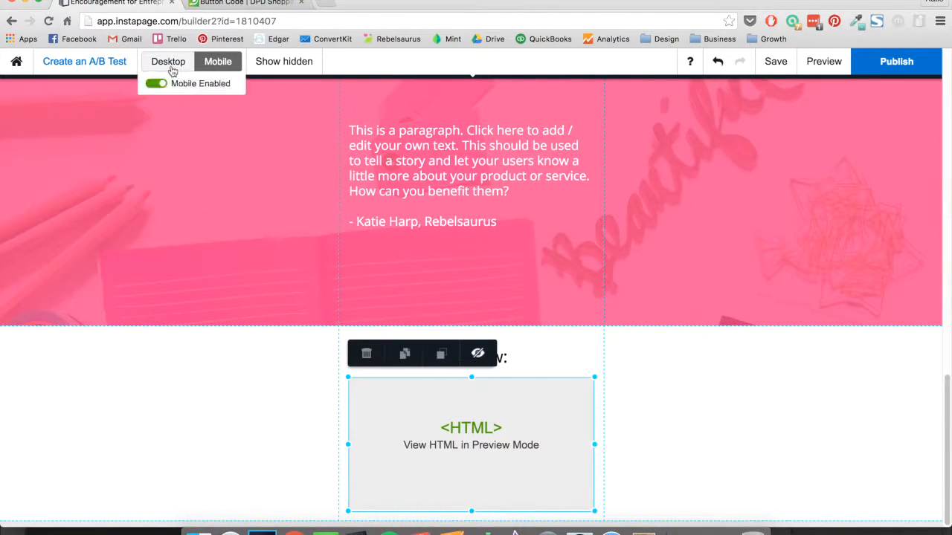
Step: Return to the desktop layout and save the page
click(168, 61)
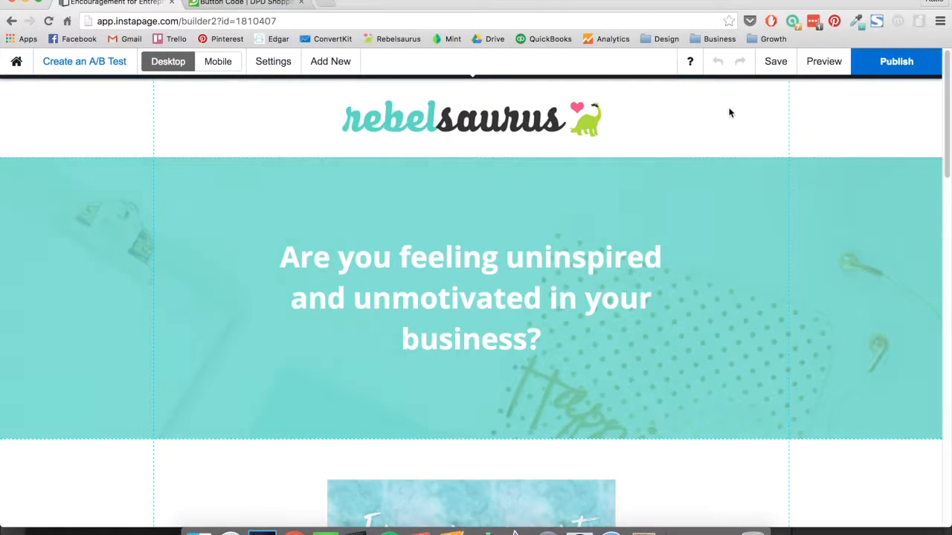
click(775, 62)
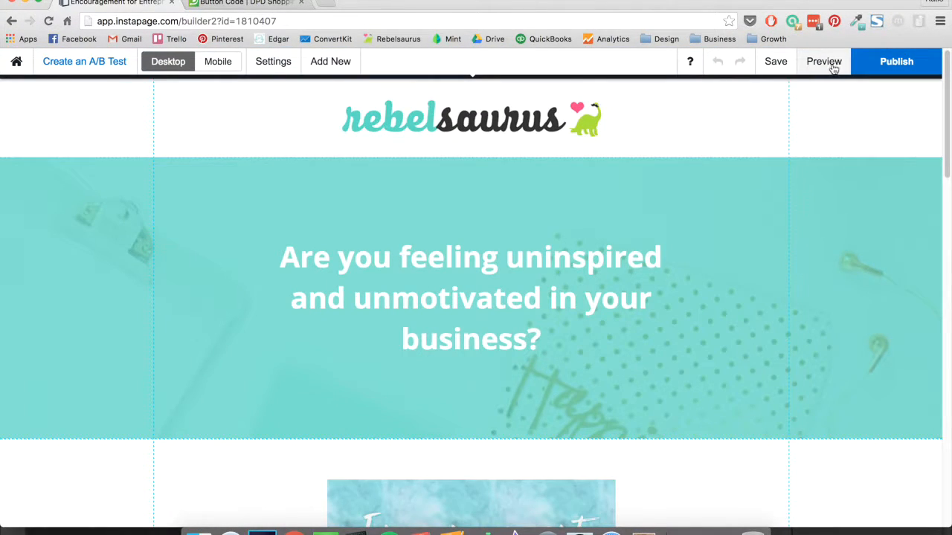
Step: Open a preview of the page and look through its sections
click(823, 61)
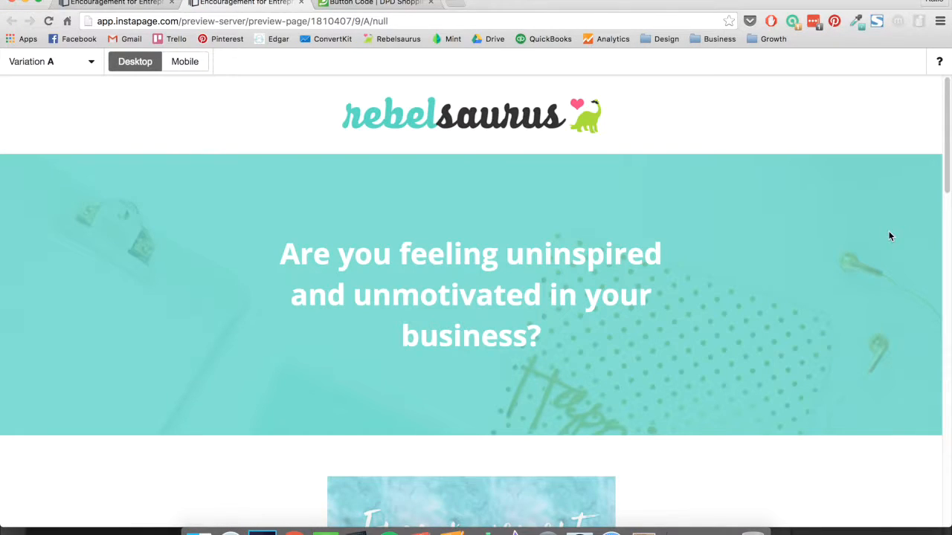
scroll(888, 236, down, 8)
scroll(889, 236, down, 10)
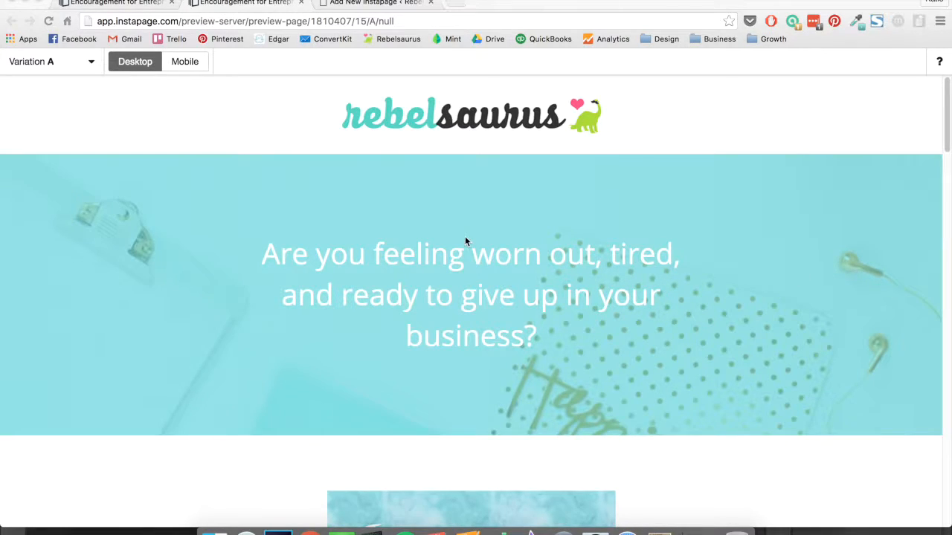
Step: Examine the top of the finished page's preview, including the parallax teal section, its headline and the ebook cover
scroll(162, 279, down, 5)
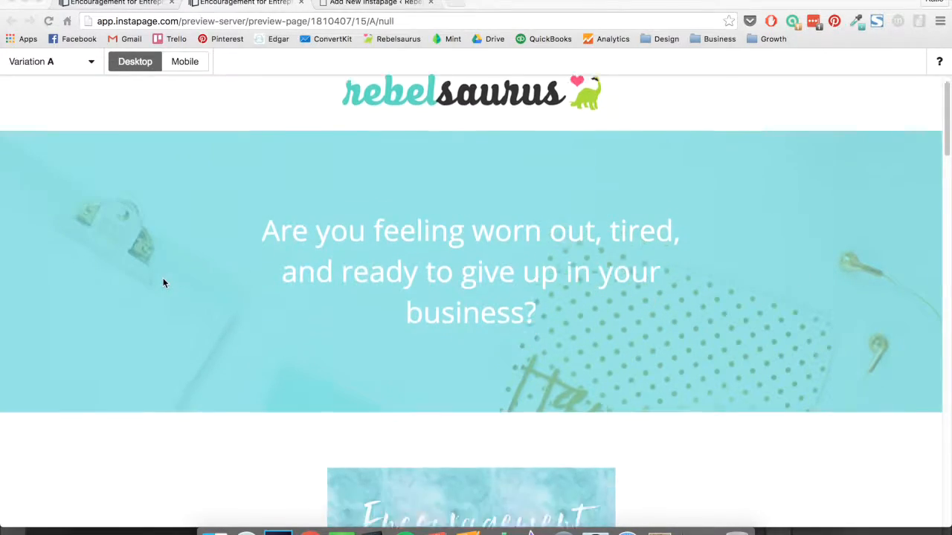
scroll(164, 283, up, 5)
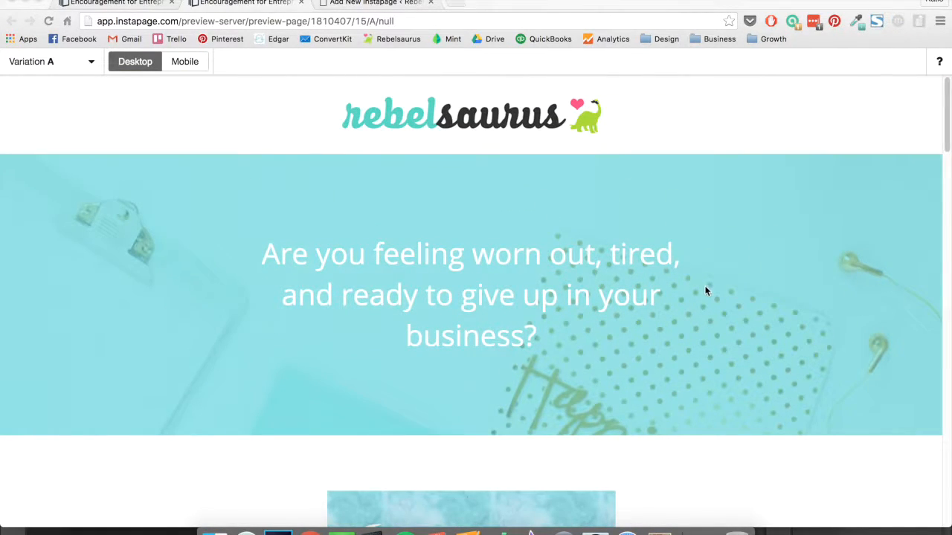
scroll(706, 291, down, 12)
scroll(558, 239, up, 2)
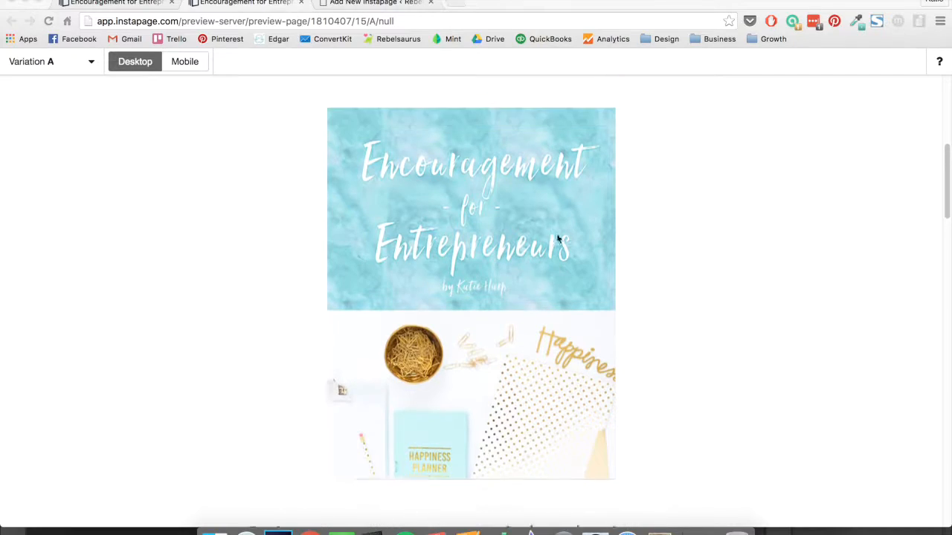
scroll(558, 239, up, 4)
scroll(558, 238, down, 3)
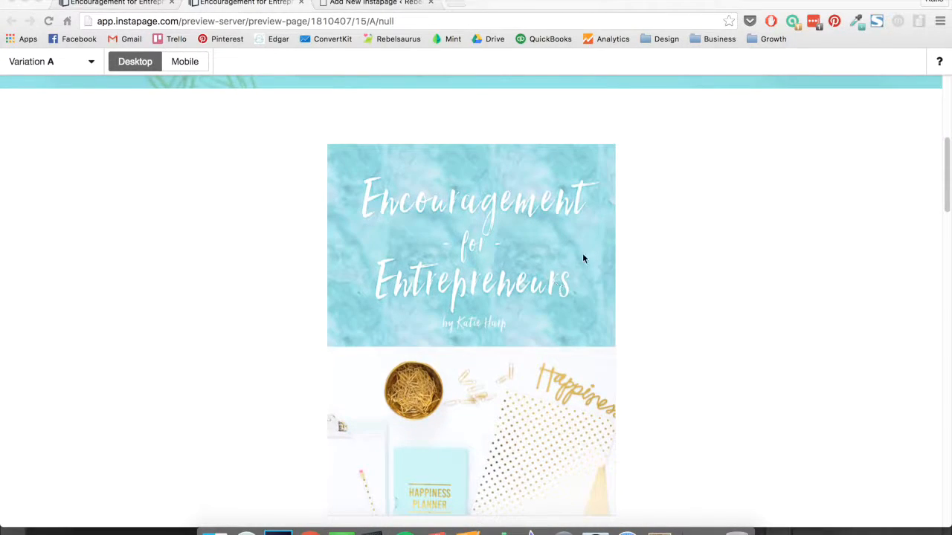
scroll(559, 260, up, 9)
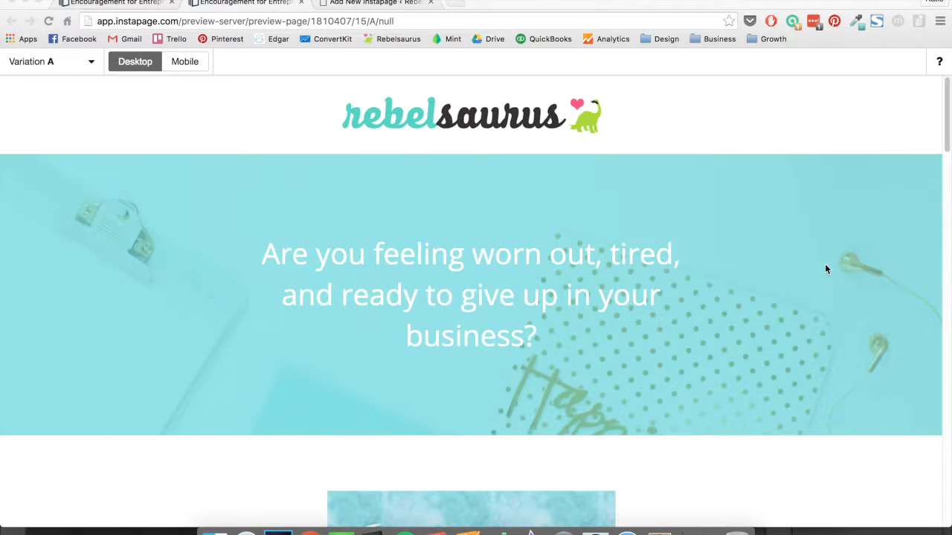
Step: Examine the preview's sales text, first purchase button and parallax photo band above the contents list
scroll(826, 269, down, 20)
scroll(825, 269, down, 7)
scroll(825, 269, up, 9)
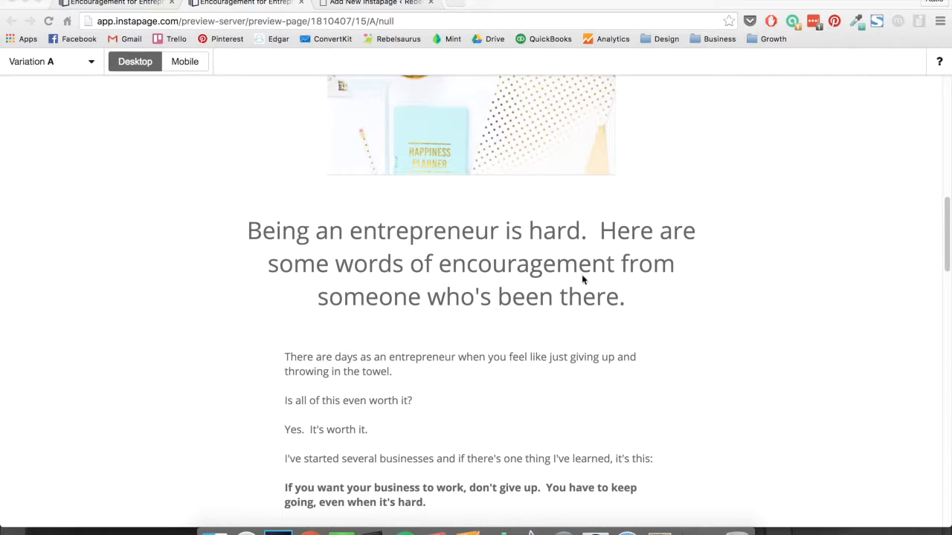
scroll(555, 276, down, 18)
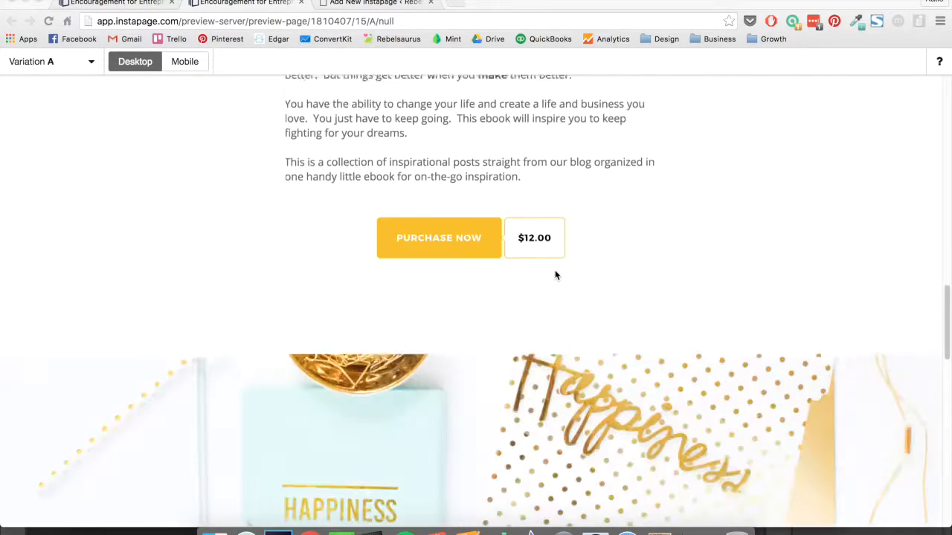
scroll(554, 275, up, 3)
scroll(596, 285, down, 6)
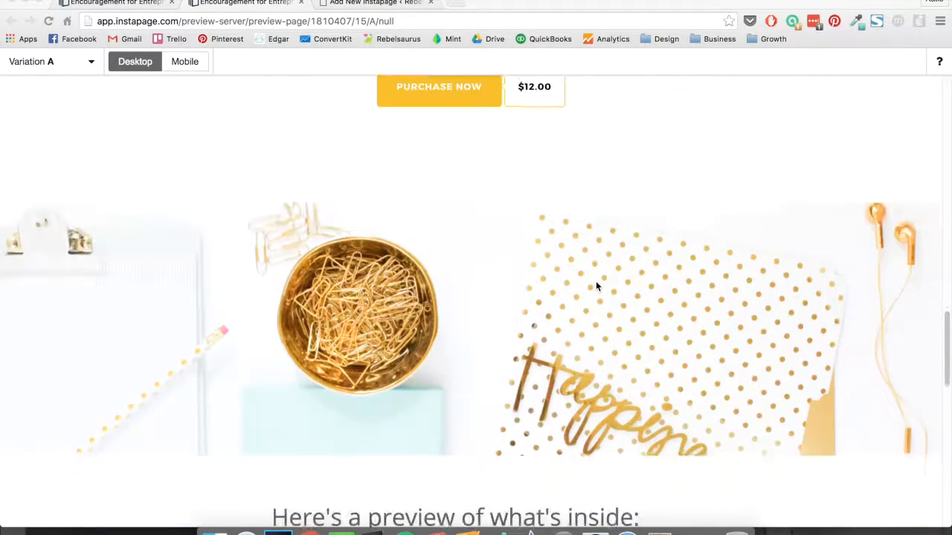
scroll(596, 285, down, 1)
scroll(596, 285, up, 4)
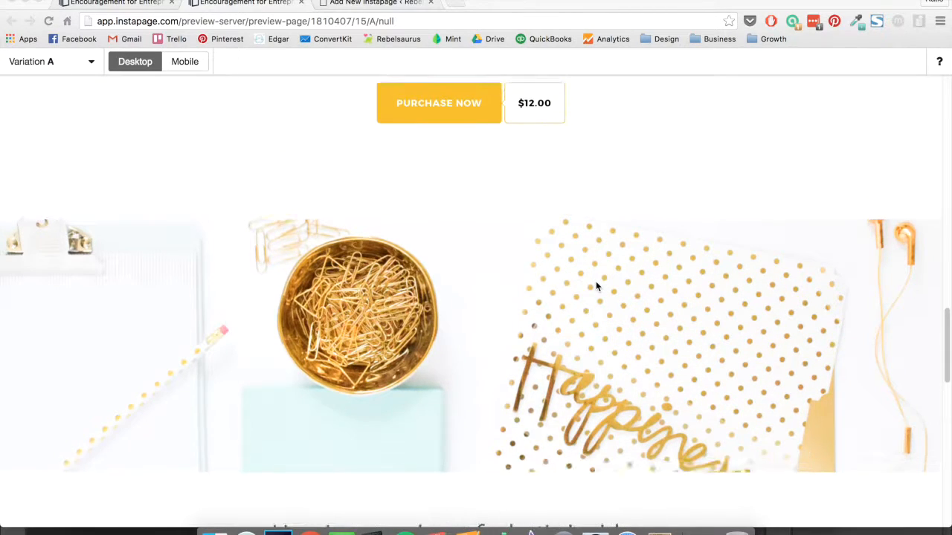
scroll(595, 285, down, 2)
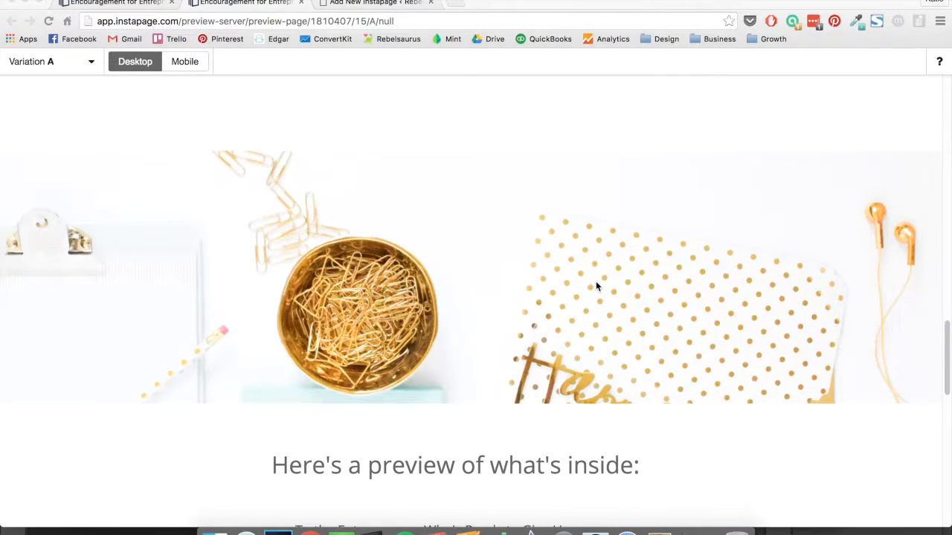
scroll(596, 282, up, 3)
scroll(596, 282, down, 3)
Step: Read the preview's "Here's a preview of what's inside:" list down to the final purchase button, and review the whole page again from its header
scroll(563, 334, down, 8)
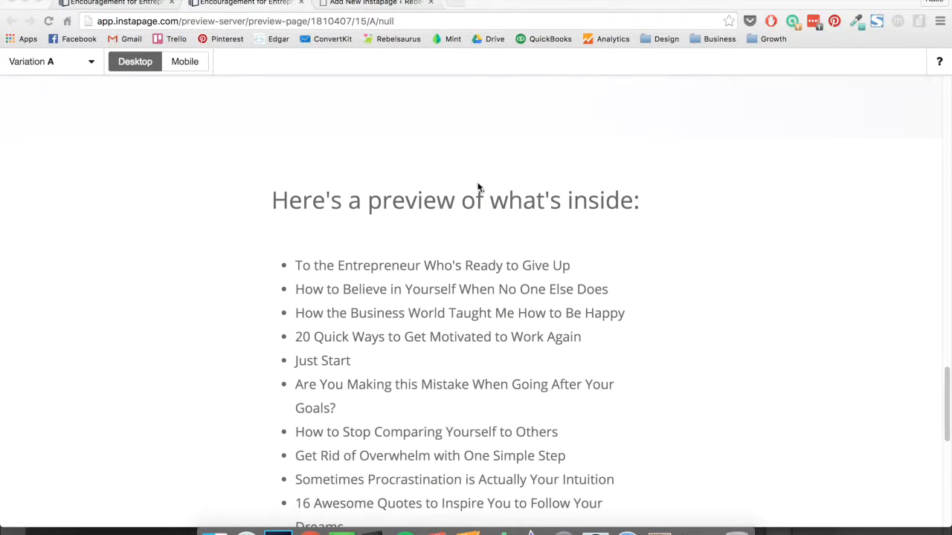
scroll(525, 258, down, 12)
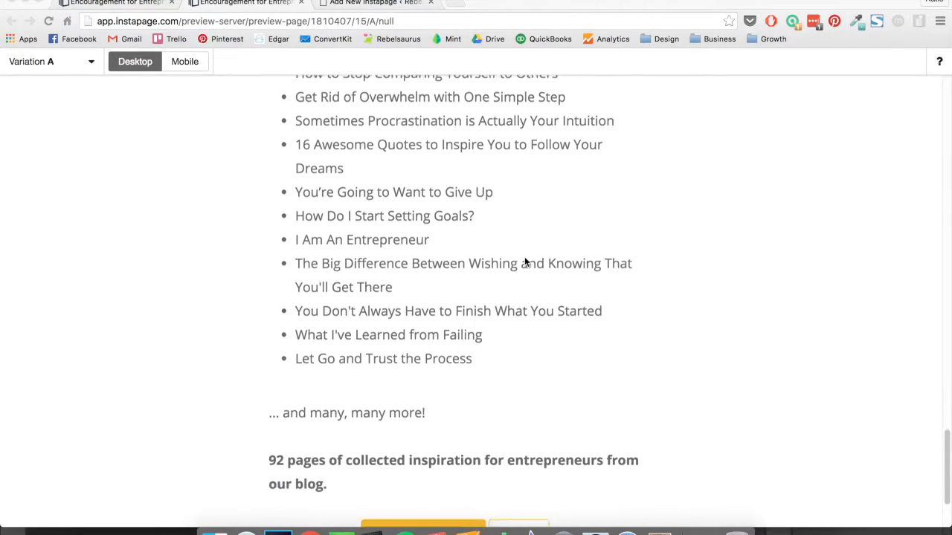
scroll(524, 261, down, 2)
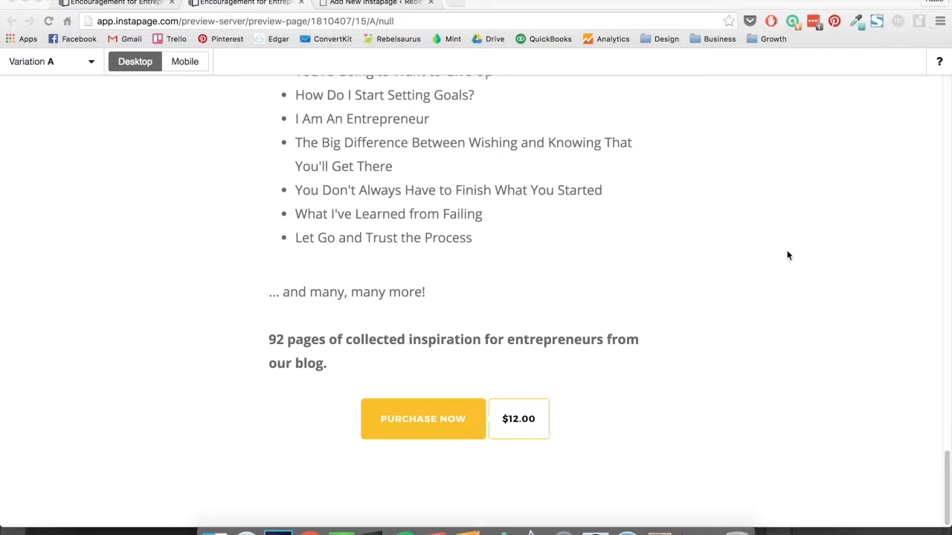
scroll(788, 256, up, 20)
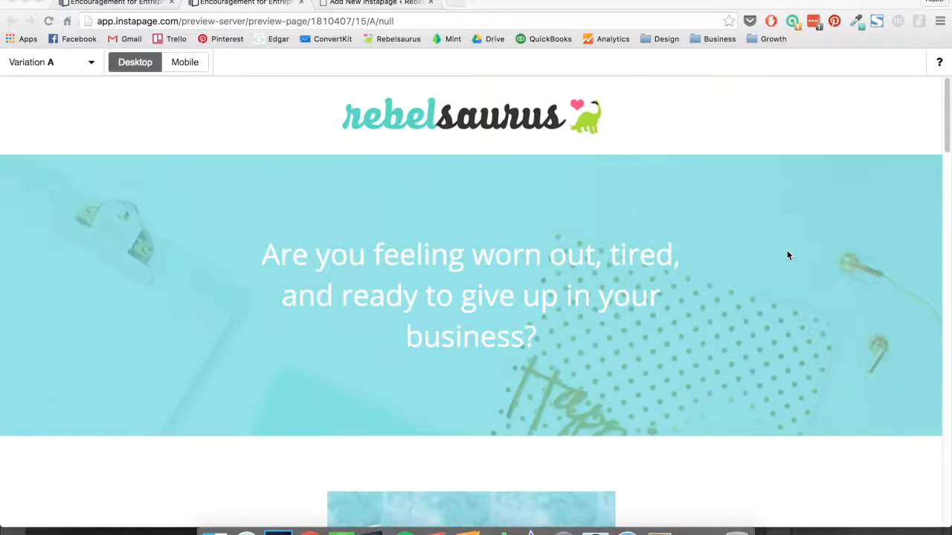
scroll(854, 294, down, 9)
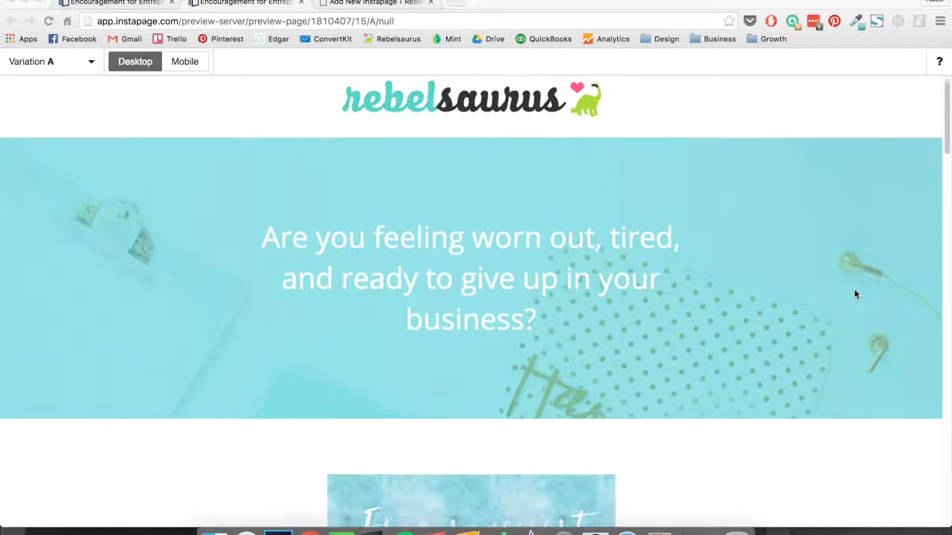
scroll(855, 295, down, 20)
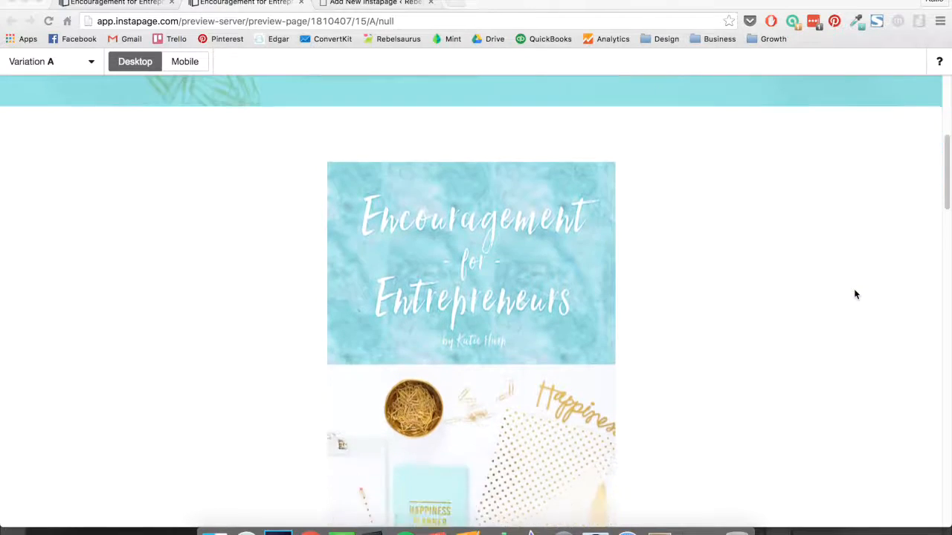
scroll(855, 294, down, 20)
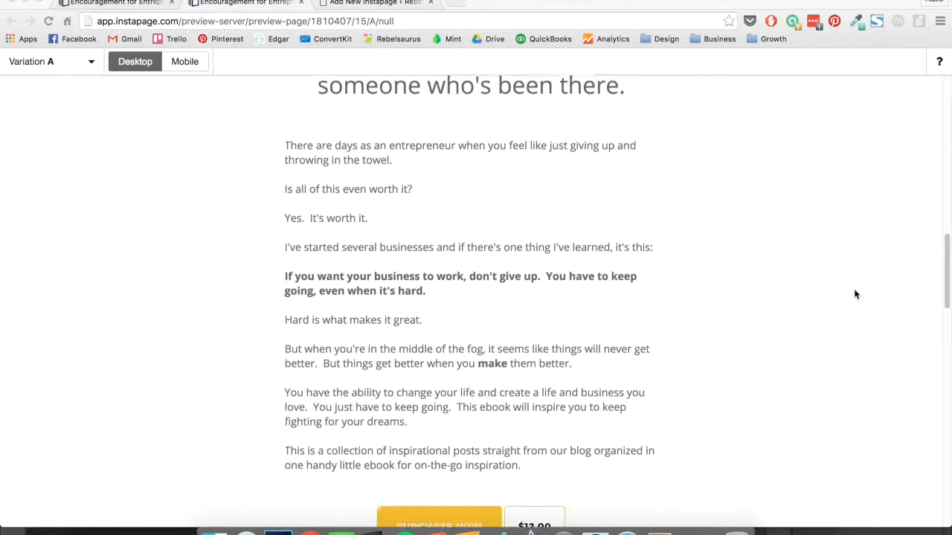
scroll(854, 295, down, 20)
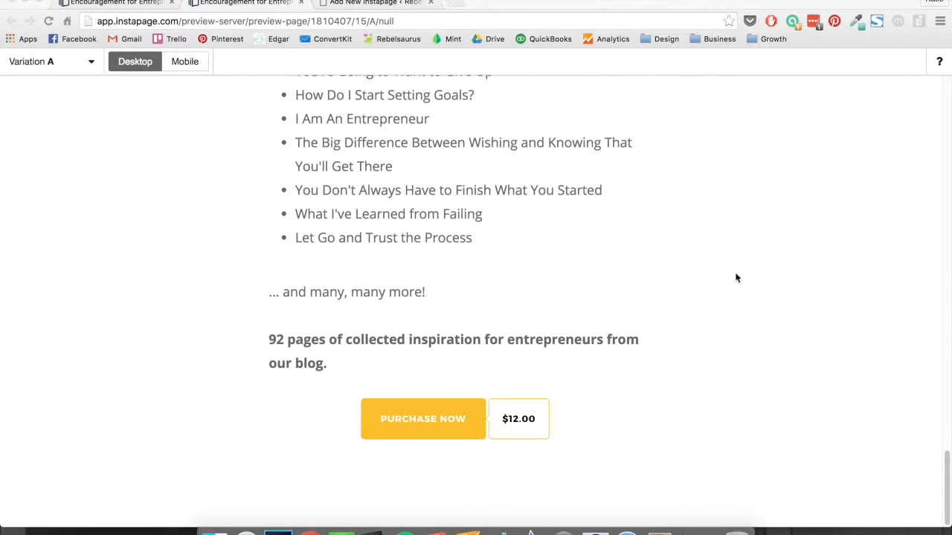
Step: Switch to the WordPress Add New Instapage form and keep Encouragement for Entrepreneurs Sales Page as the Instapage to display
click(395, 3)
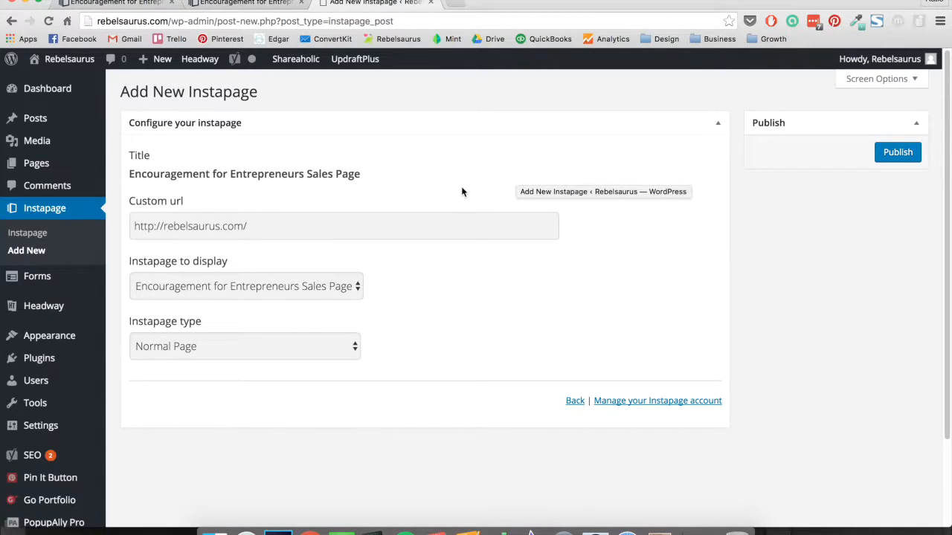
click(357, 286)
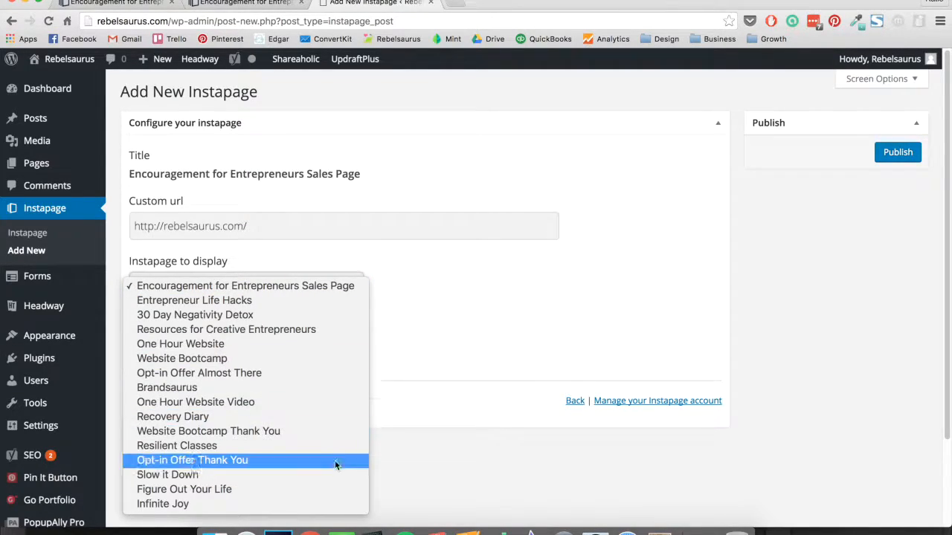
click(447, 282)
click(362, 286)
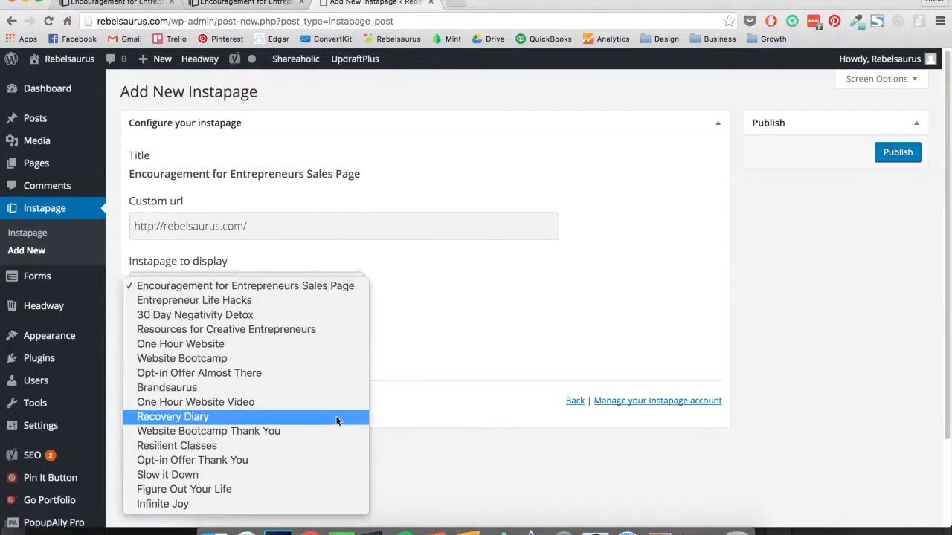
click(418, 278)
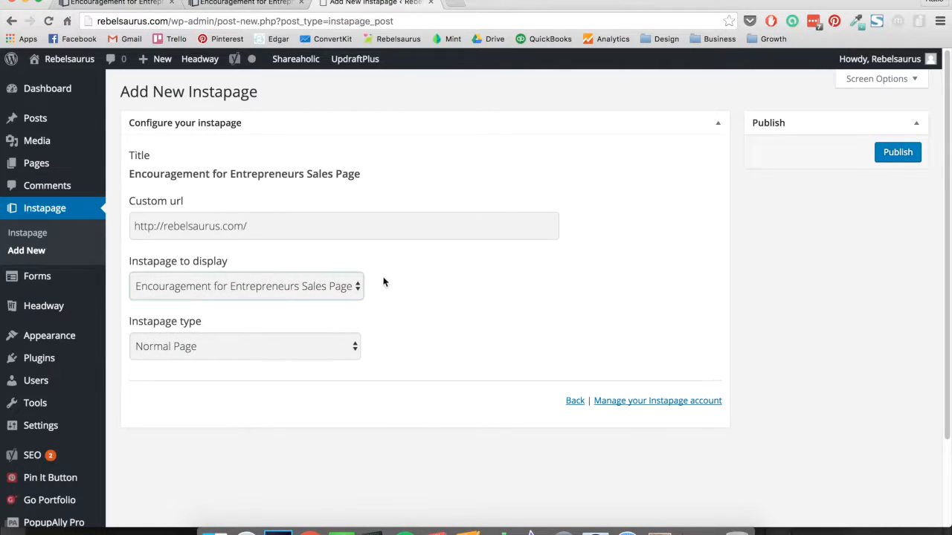
click(305, 227)
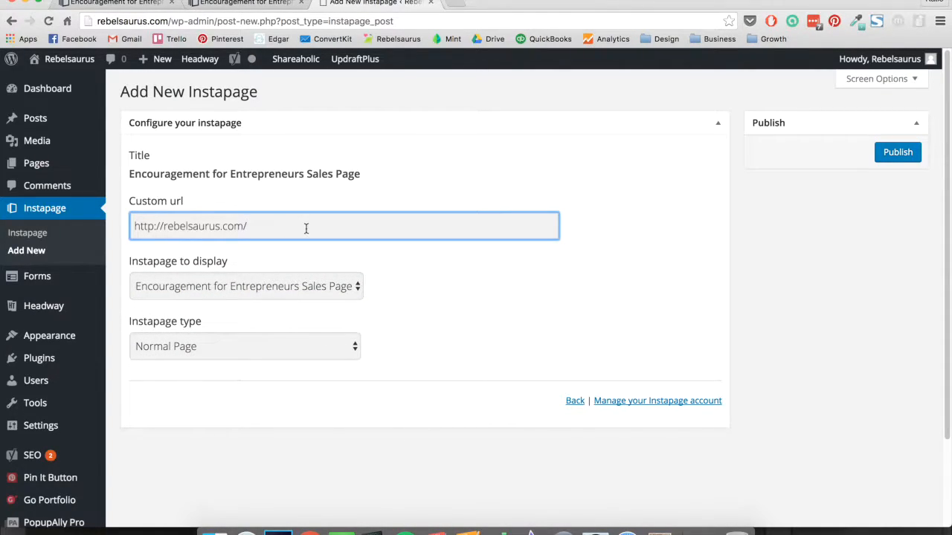
text(encouragement-for-entrepreneurs)
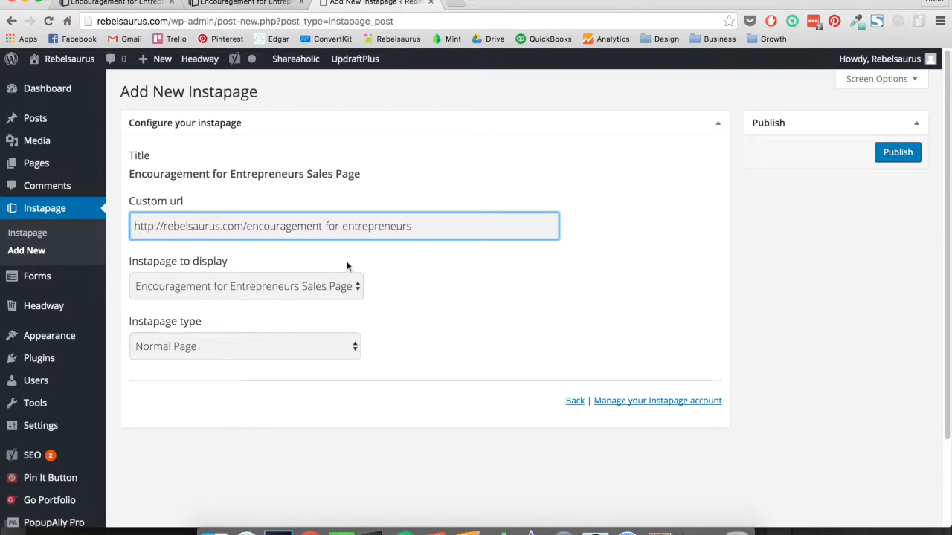
click(347, 346)
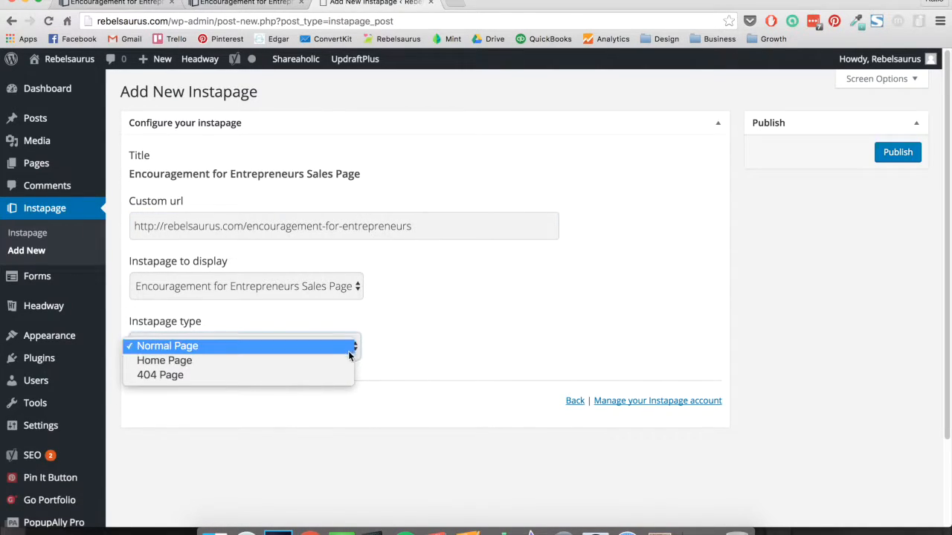
click(510, 295)
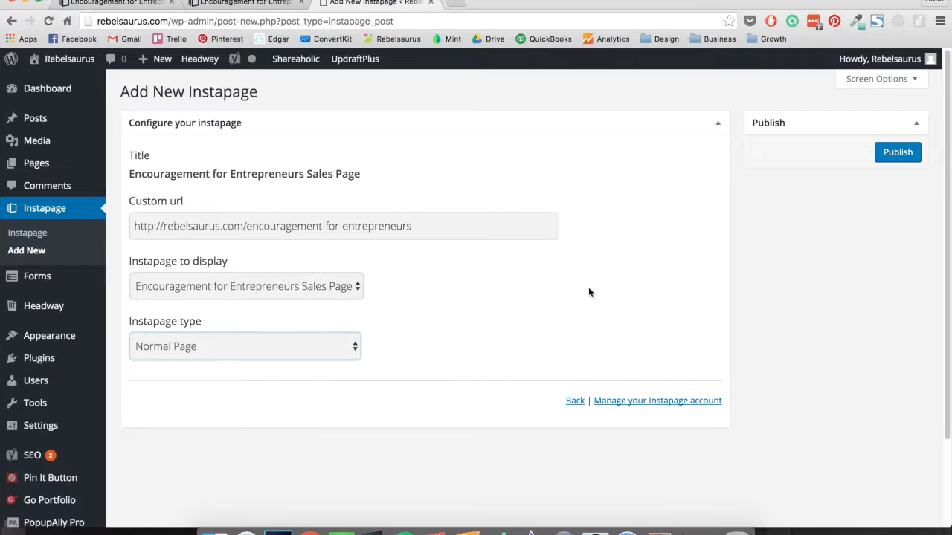
click(906, 157)
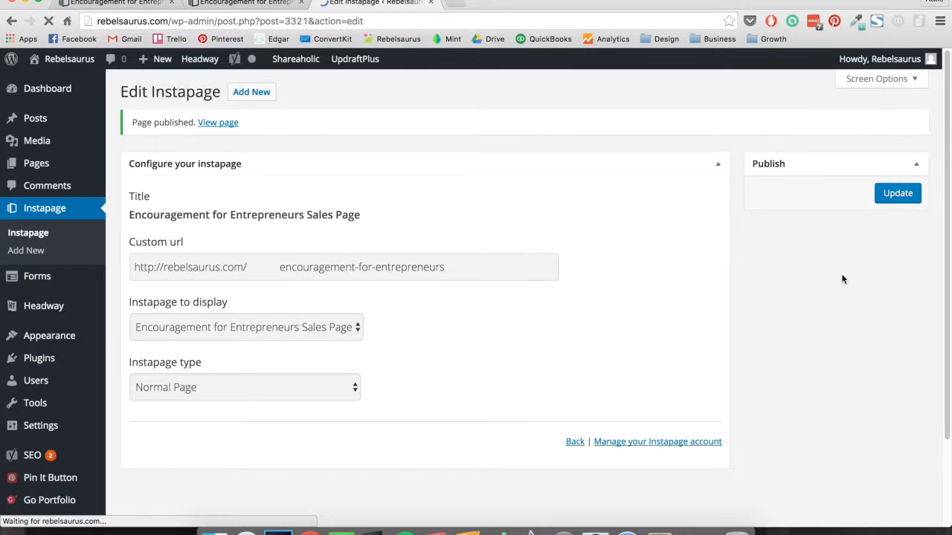
Step: Open the published sales page in a new browser tab and bring it into view
right_click(226, 122)
click(256, 126)
click(499, 2)
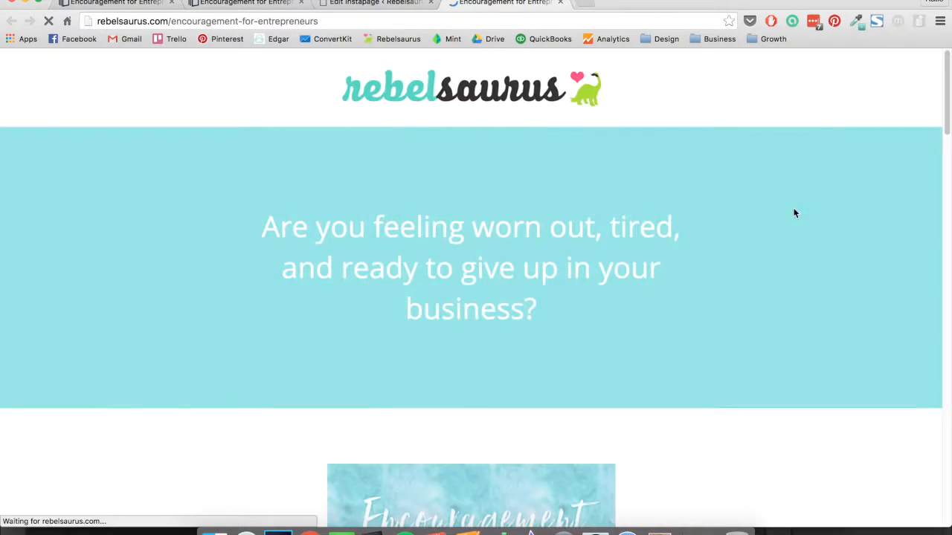
Step: Examine the live sales page, including its teal headline section, ebook cover, sales text, purchase buttons and contents list
scroll(883, 251, down, 10)
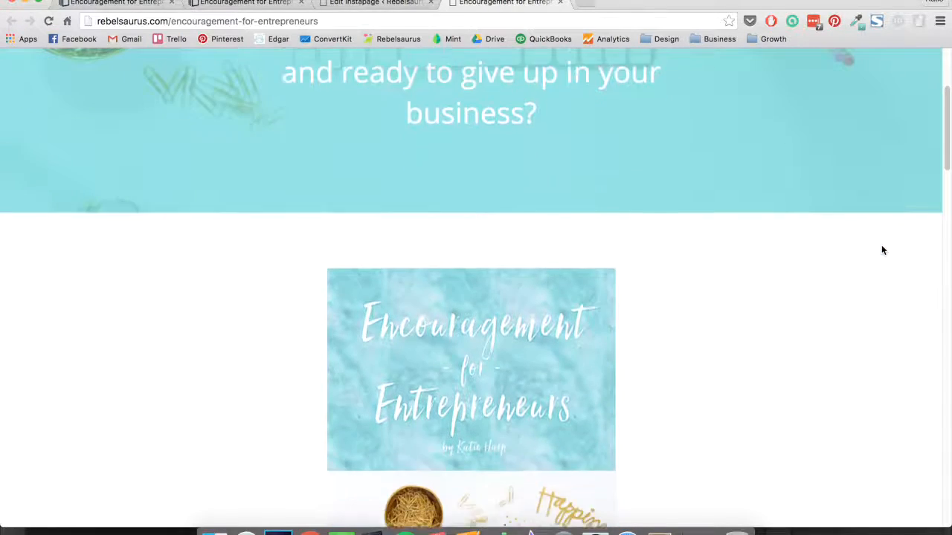
scroll(883, 251, down, 10)
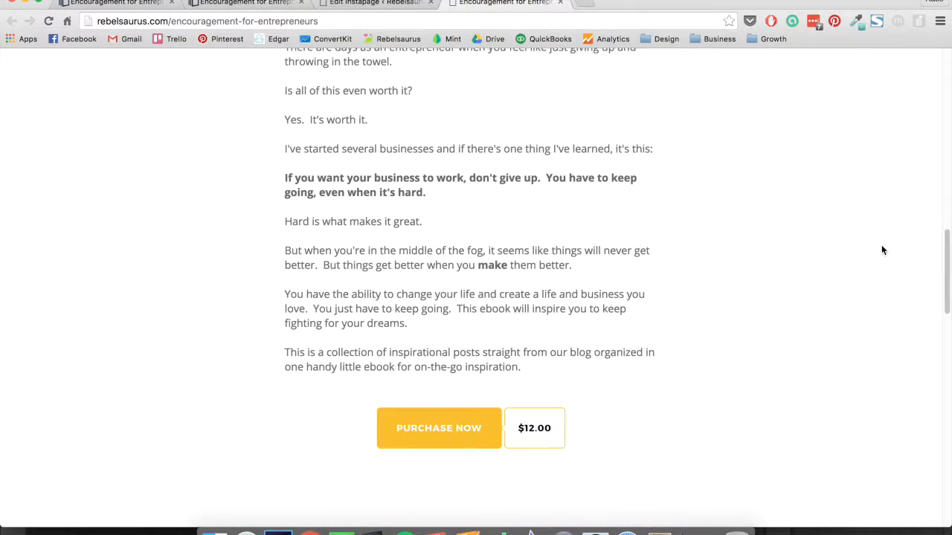
scroll(883, 251, down, 10)
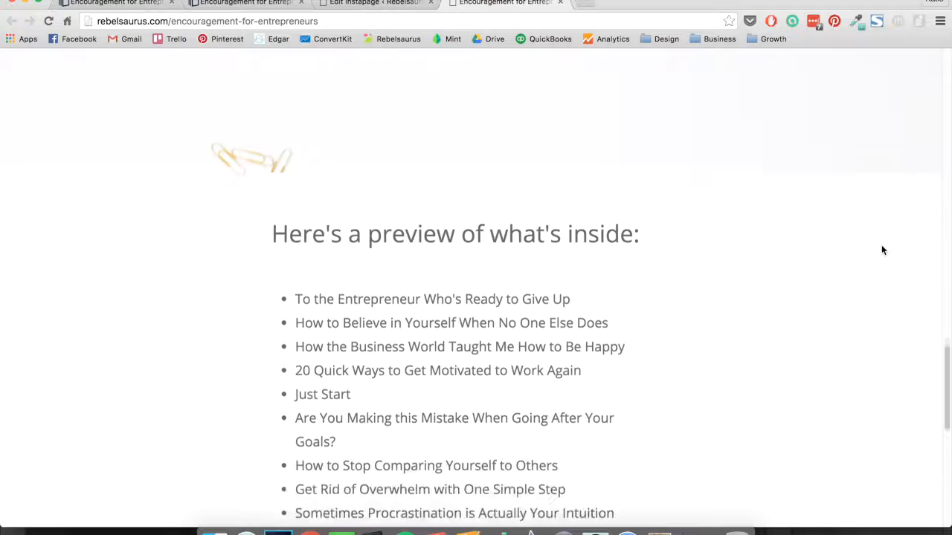
scroll(882, 250, down, 5)
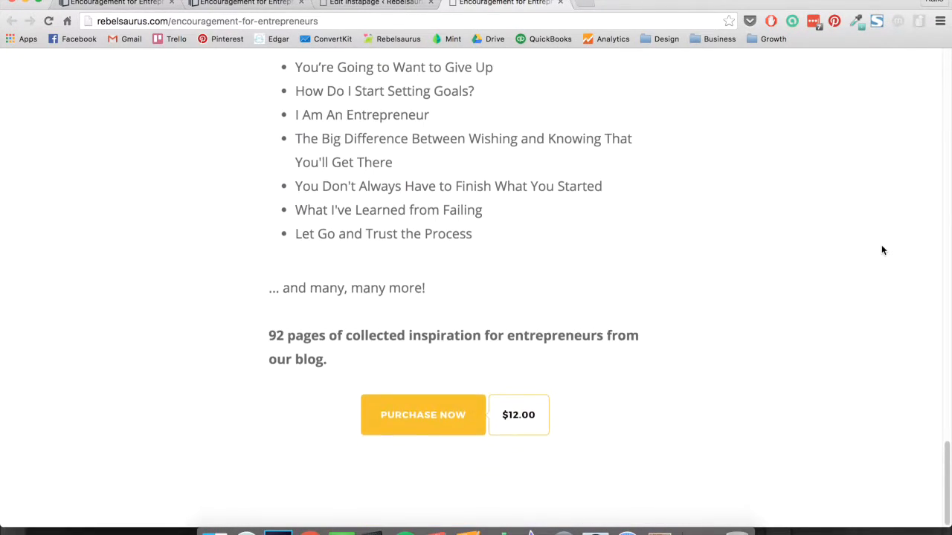
scroll(883, 251, up, 20)
scroll(883, 250, up, 2)
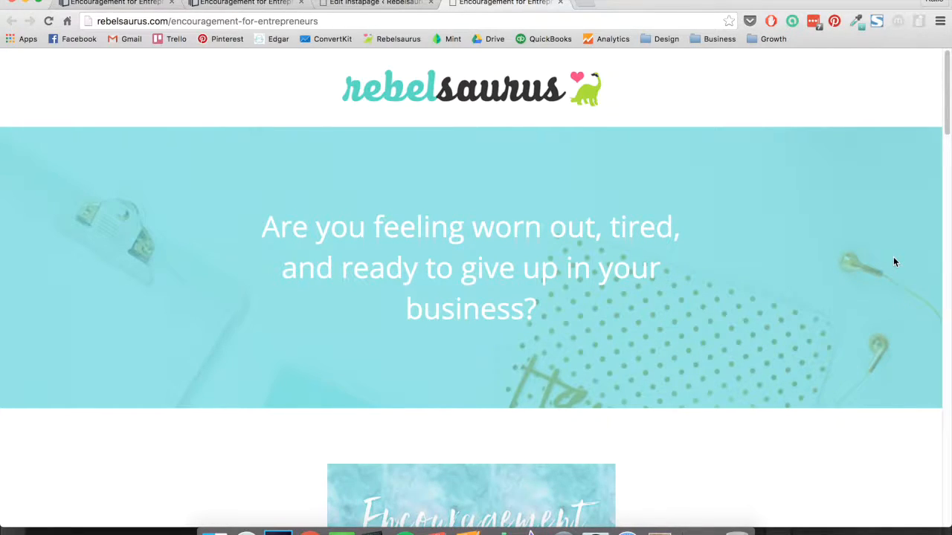
scroll(894, 260, down, 6)
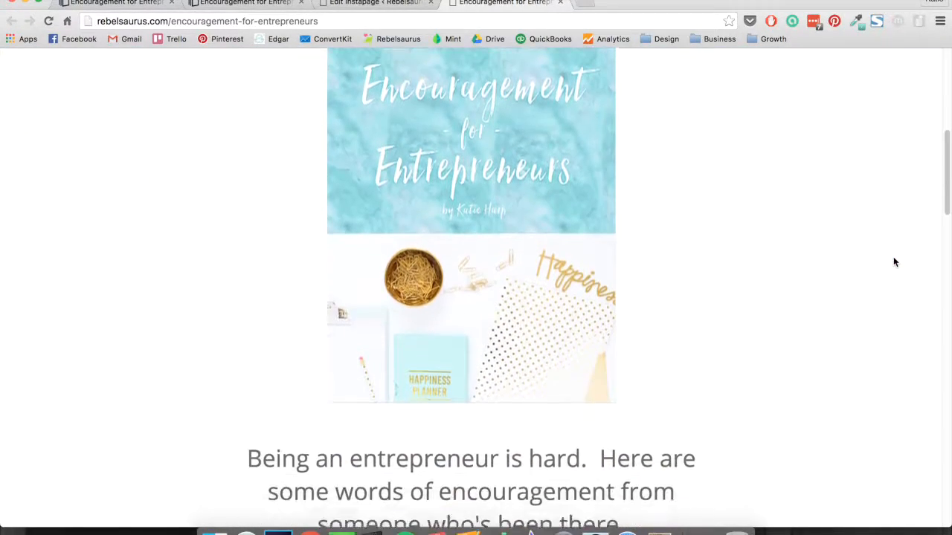
scroll(895, 262, up, 2)
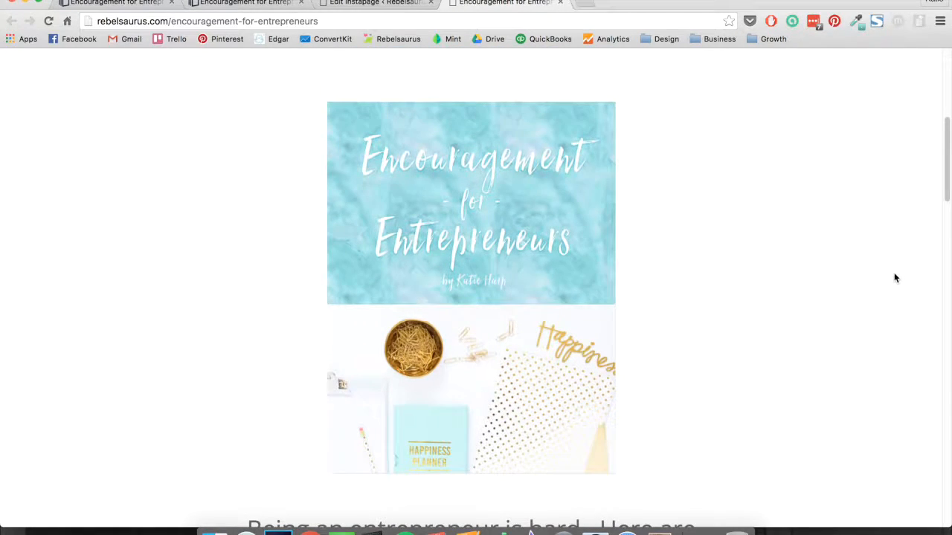
scroll(895, 279, down, 10)
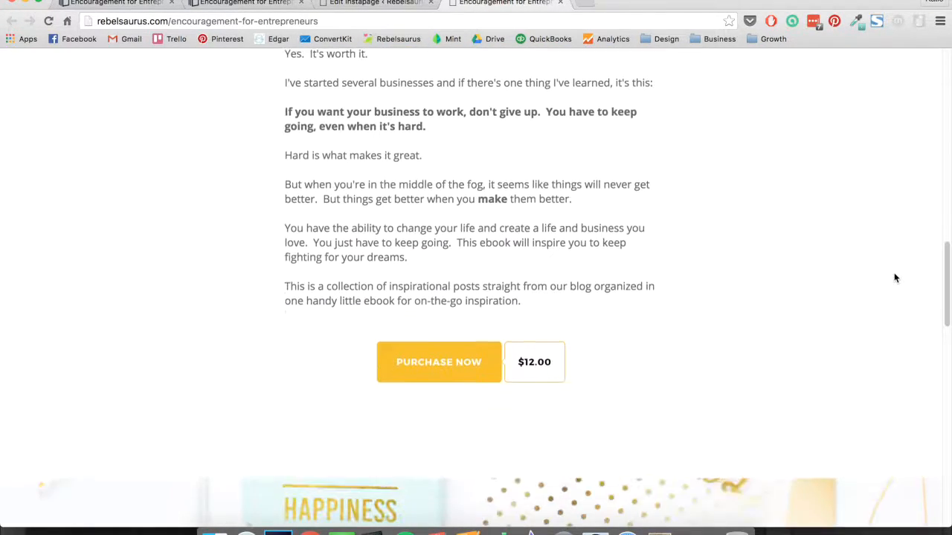
scroll(896, 276, down, 10)
scroll(896, 274, down, 8)
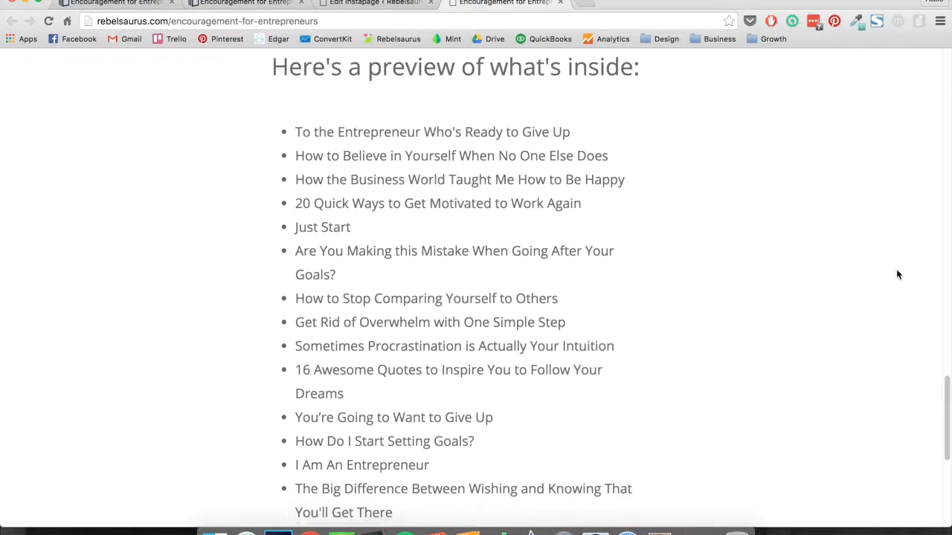